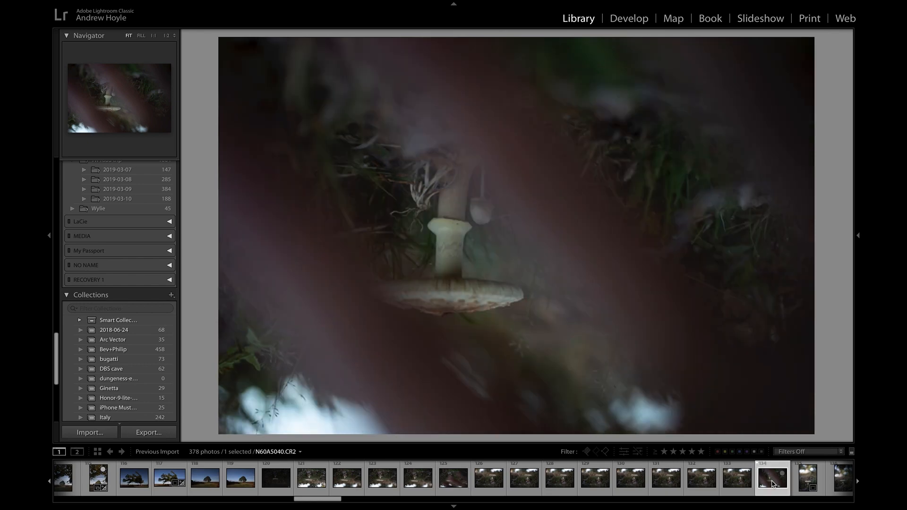
Select the eight upright mushroom frames in the filmstrip, then compare the upside-down frame N60A5029.CR2 with the upright frame N60A5032.CR2.
click(482, 482)
shift+click(733, 485)
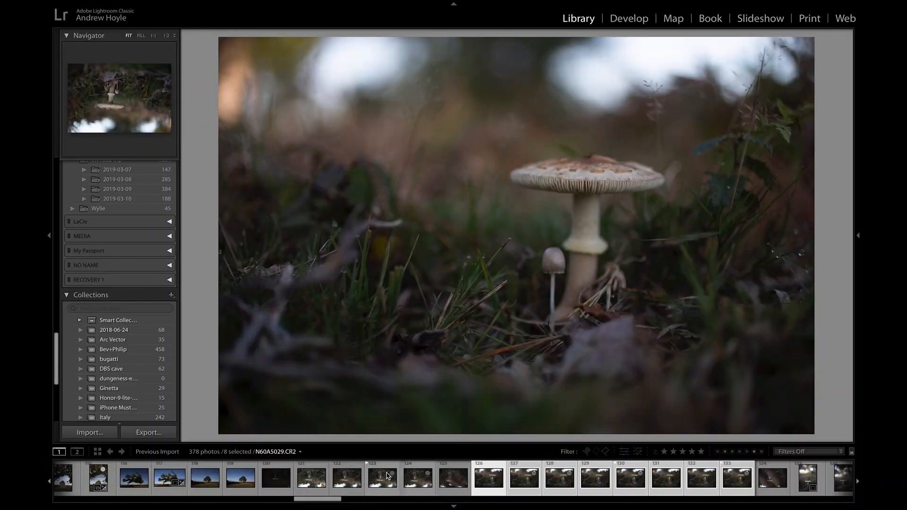
click(380, 482)
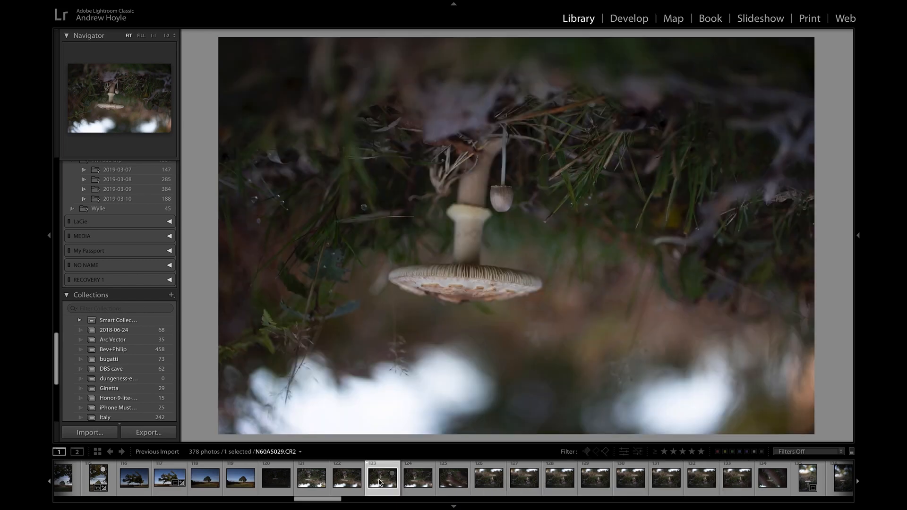
click(491, 480)
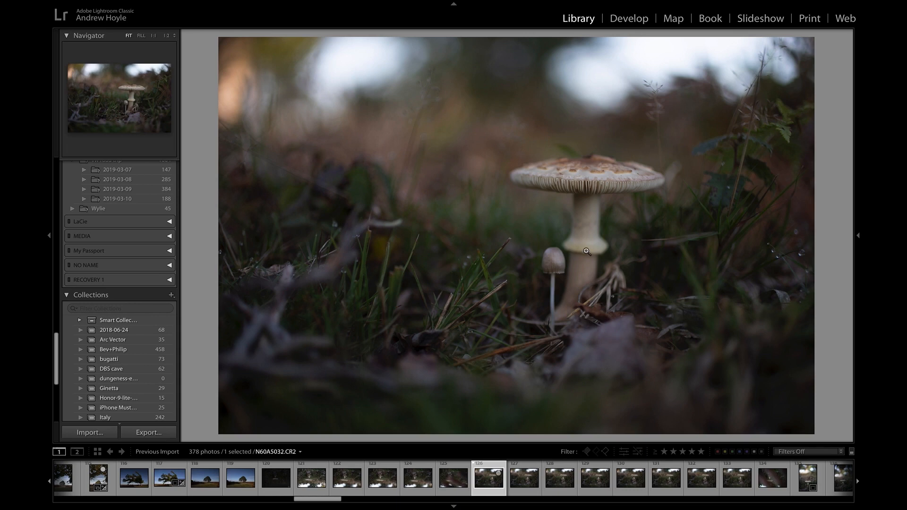
Examine the focus in N60A5032.CR2 at 1:1 across the large cap, the stalk and the small mushroom.
click(583, 187)
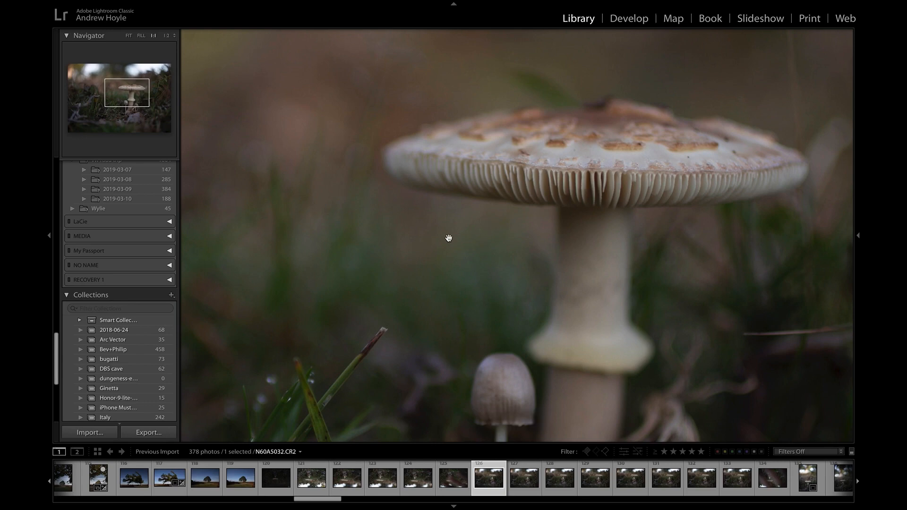
click(385, 353)
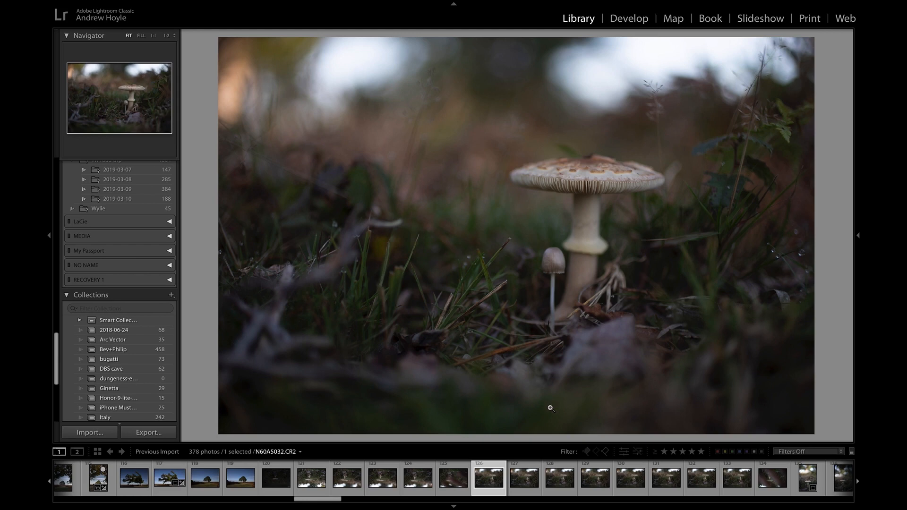
click(587, 188)
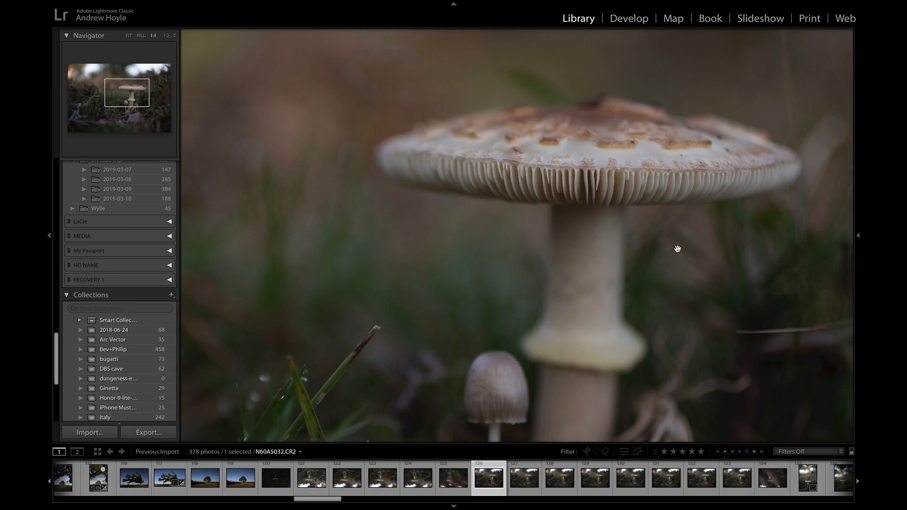
click(615, 318)
click(545, 234)
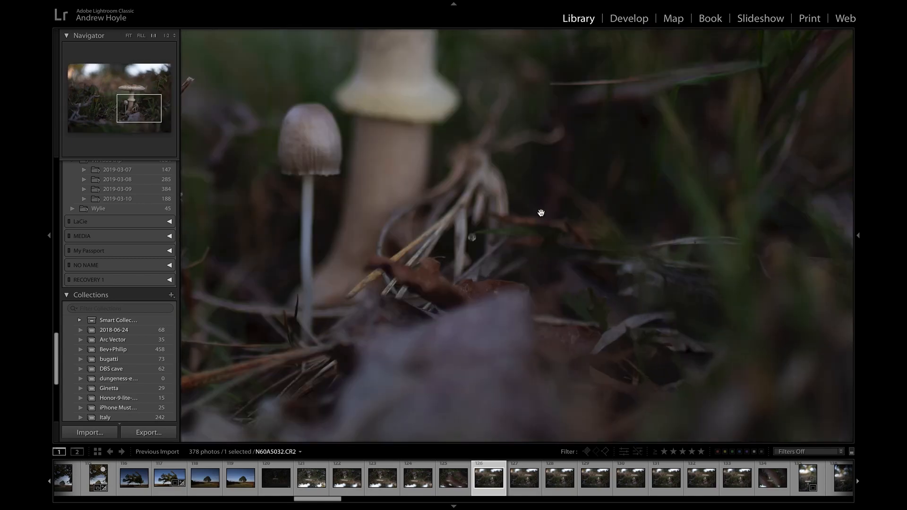
drag(404, 136, 457, 251)
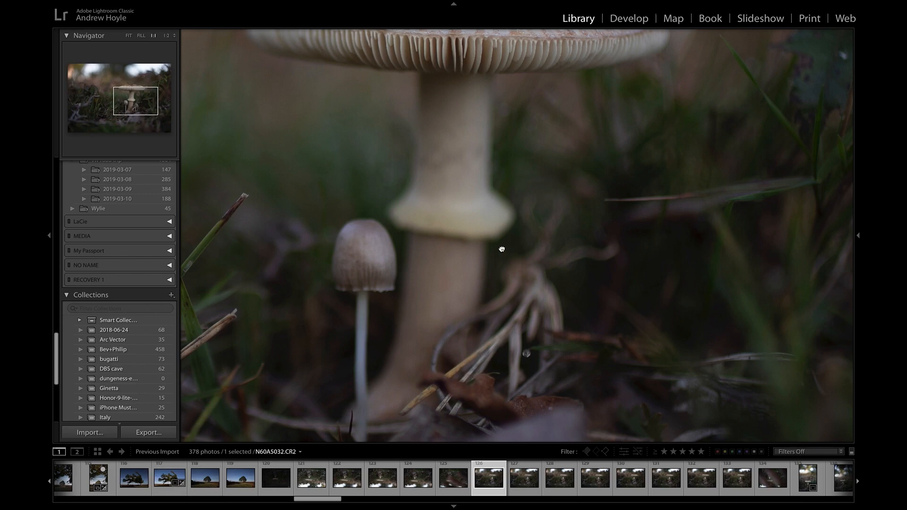
drag(501, 248, 528, 285)
Step through the frames following N60A5032.CR2 at 1:1 to compare where the focus falls on the mushrooms.
key(Right)
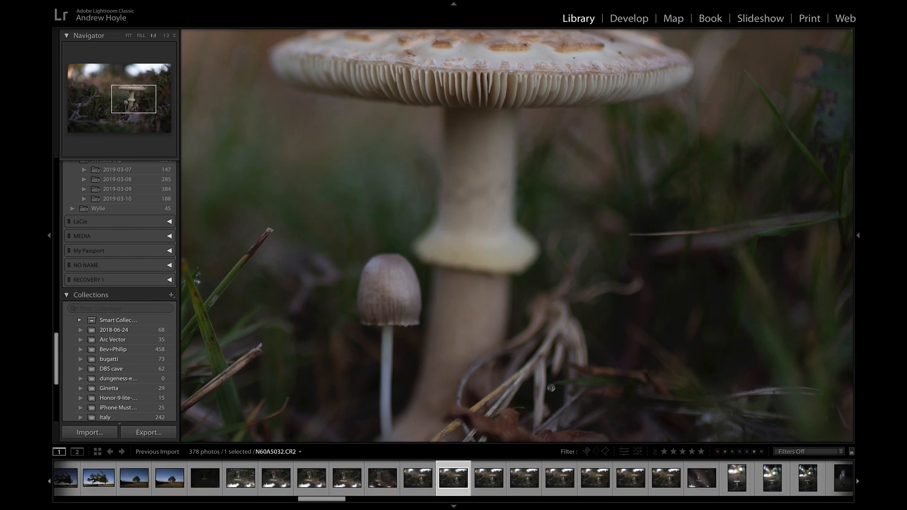
key(Right)
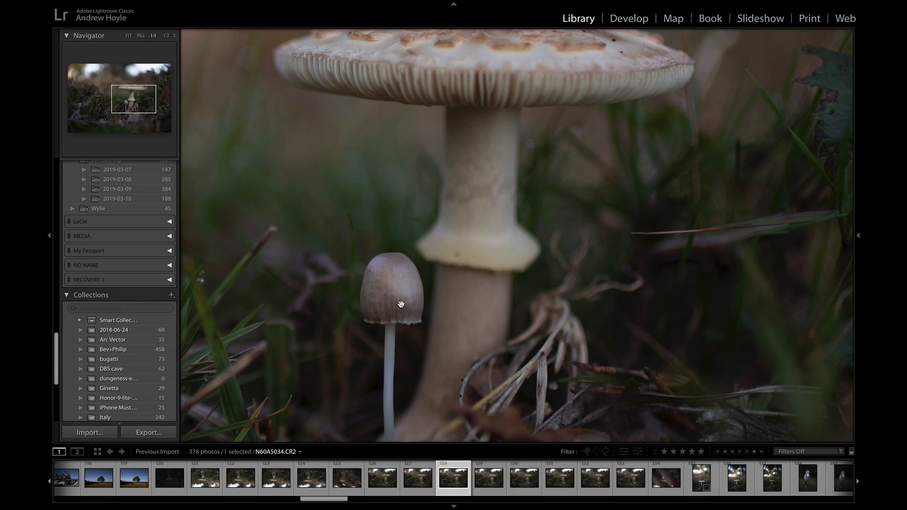
key(Right)
key(Right)
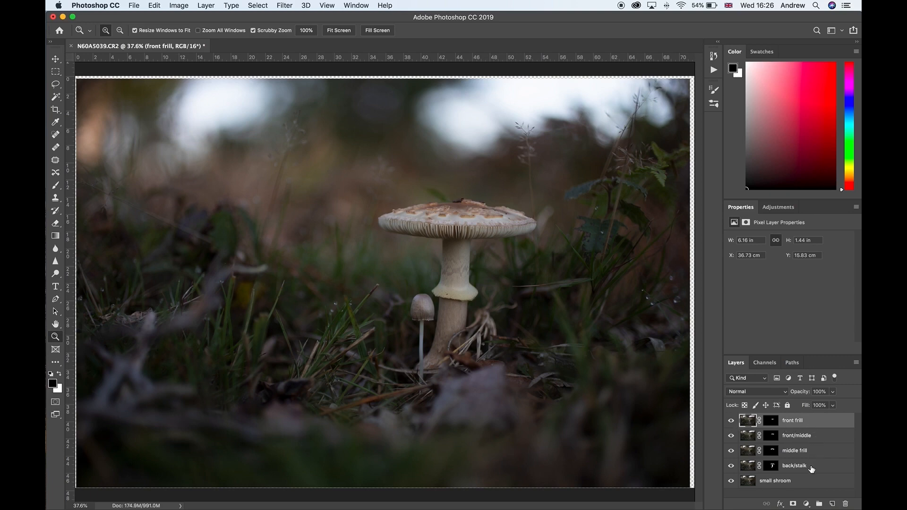
Switch to Photoshop, inspect the image with the small shroom base layer selected, and show only the back/stalk layer.
click(784, 484)
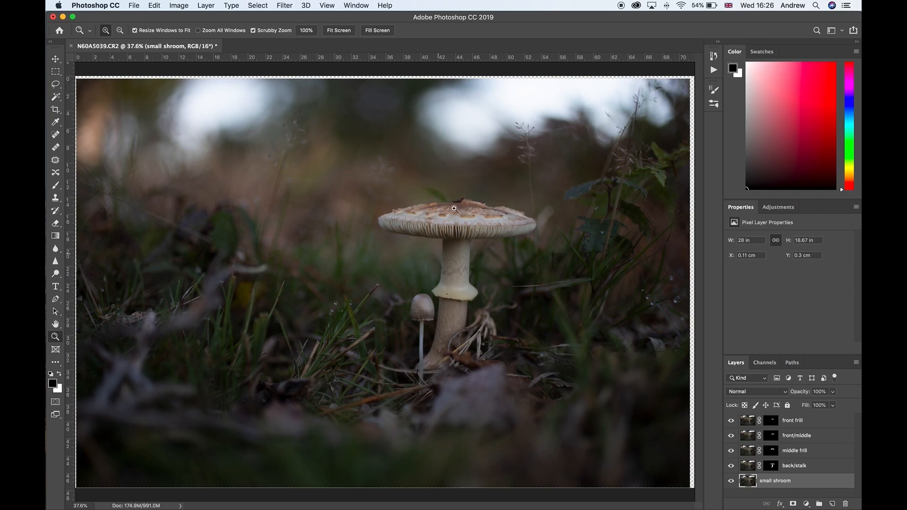
drag(466, 234, 637, 257)
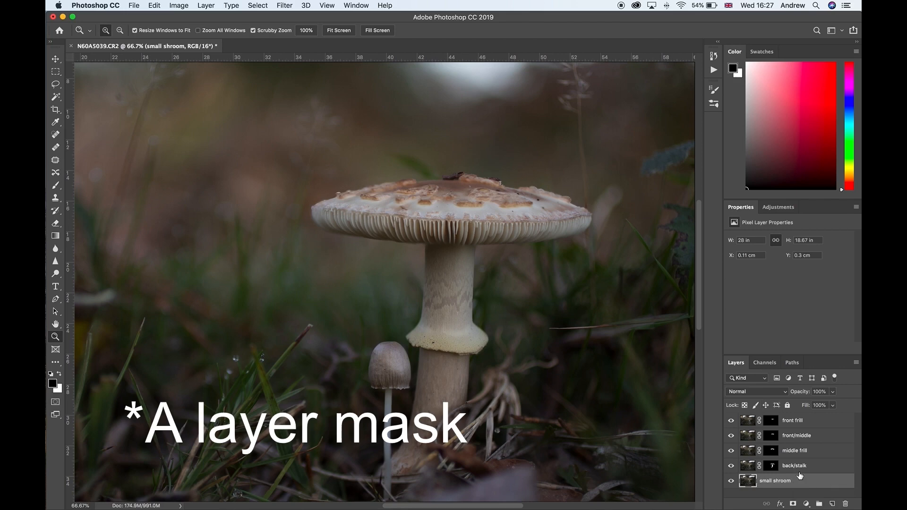
click(764, 472)
alt+click(731, 468)
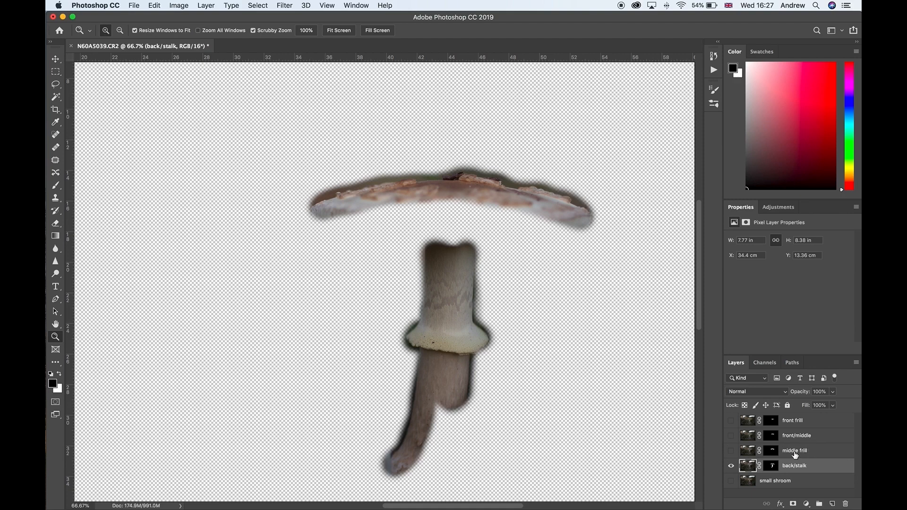
Show the middle frill, front/middle, front frill and small shroom layers one after another to examine how the composite builds up.
click(731, 450)
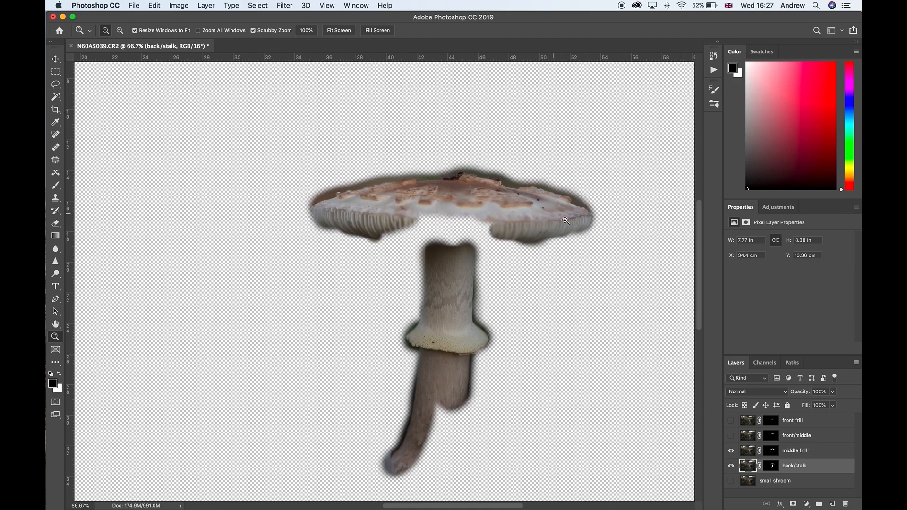
click(730, 435)
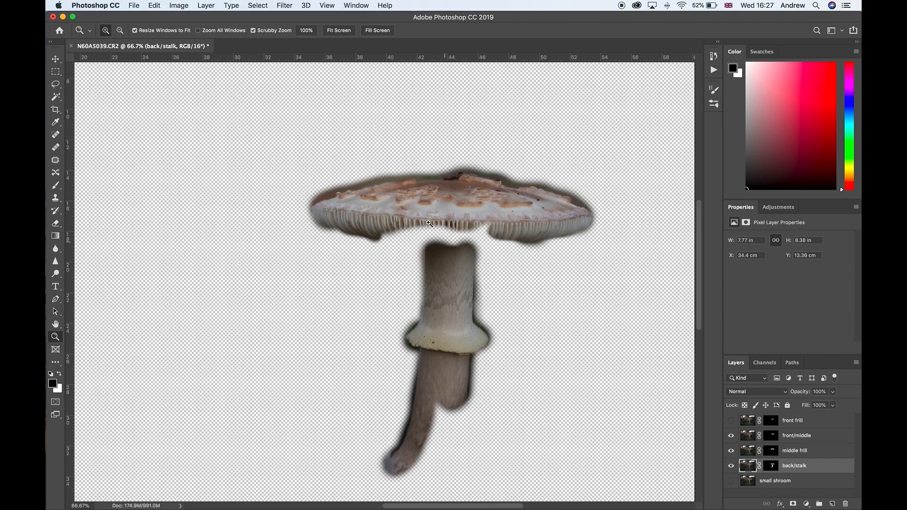
click(731, 421)
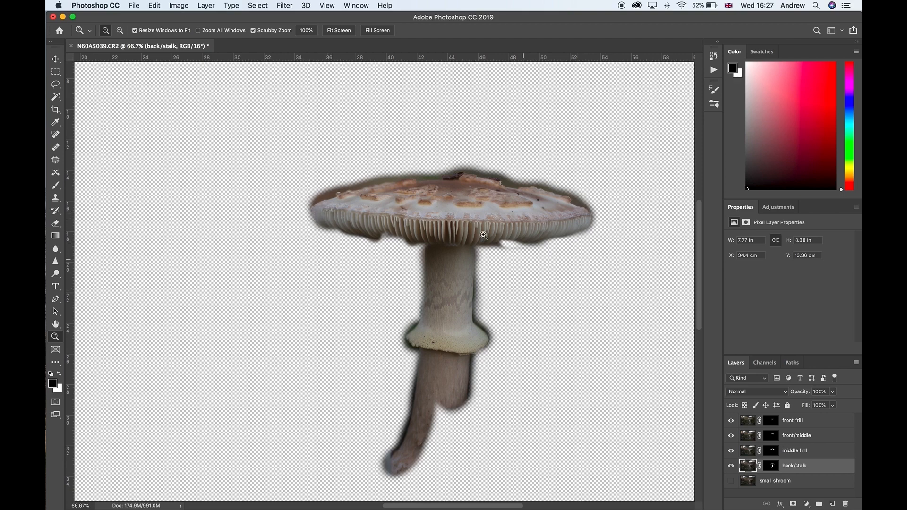
click(731, 481)
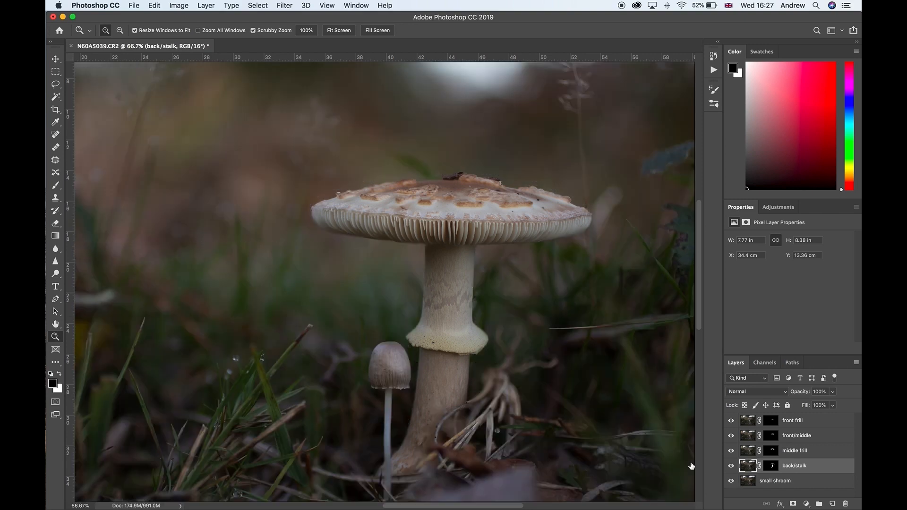
Flatten the five mushroom layers into a single background image.
right_click(258, 261)
click(279, 266)
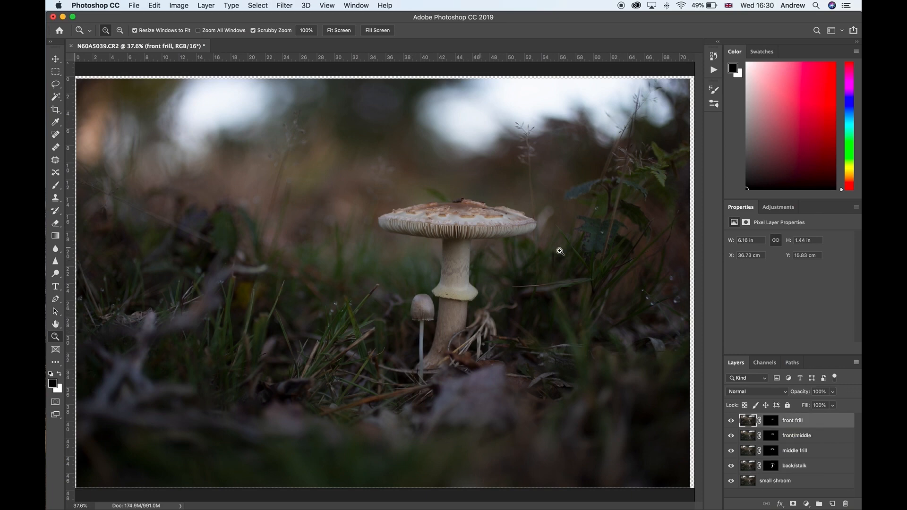
click(206, 5)
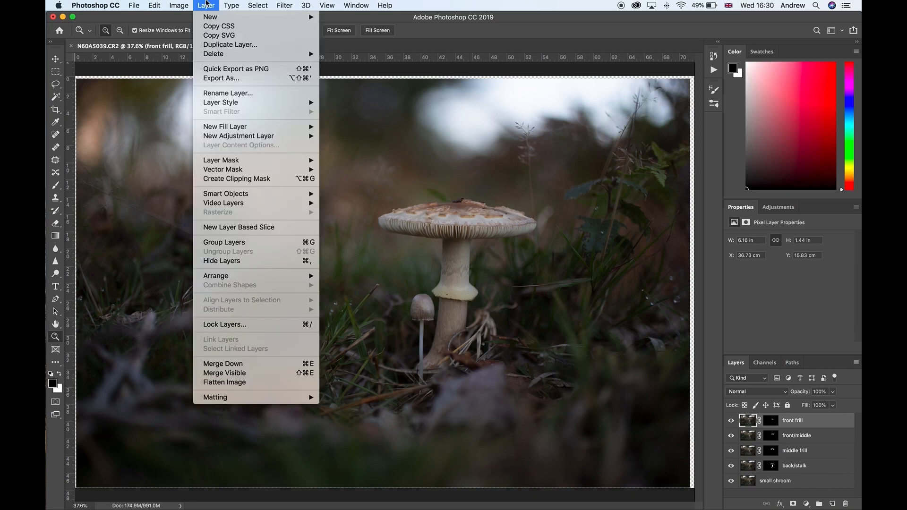
click(248, 383)
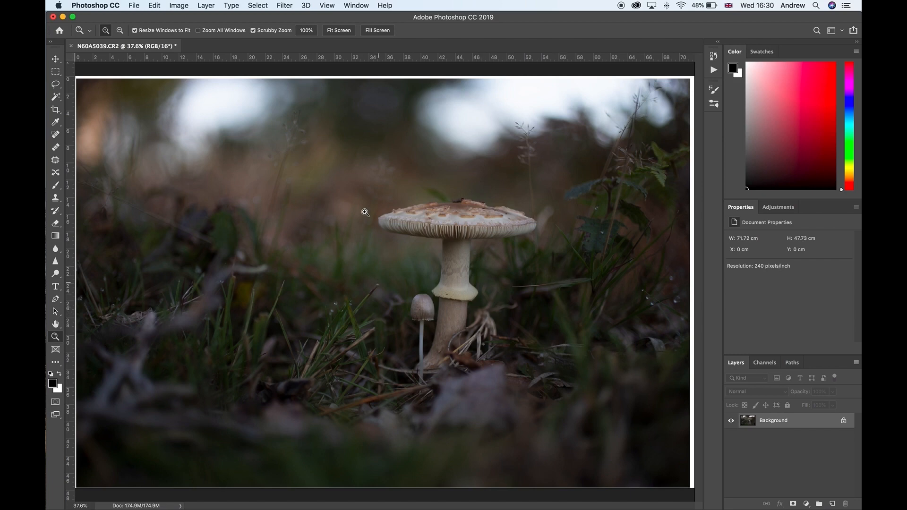
Set up a crop of the flattened image that uses the original ratio.
click(432, 224)
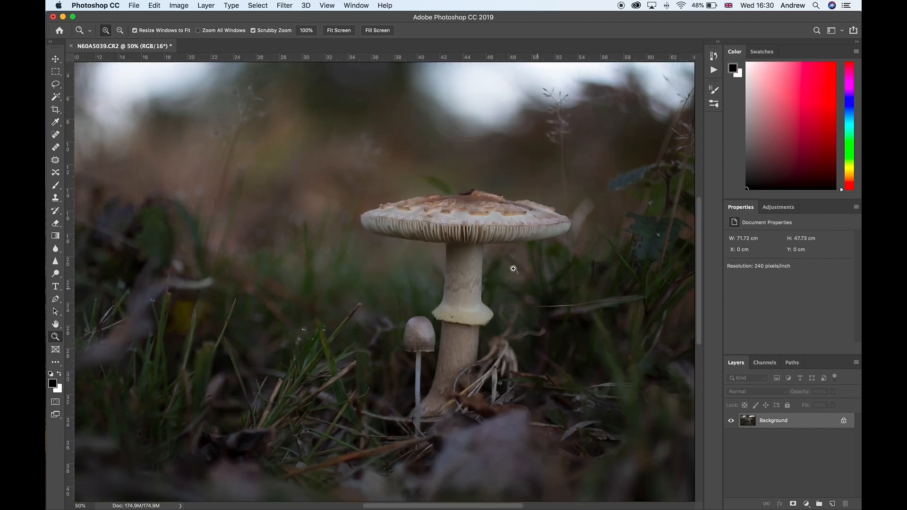
drag(491, 253, 553, 235)
right_click(379, 242)
click(394, 242)
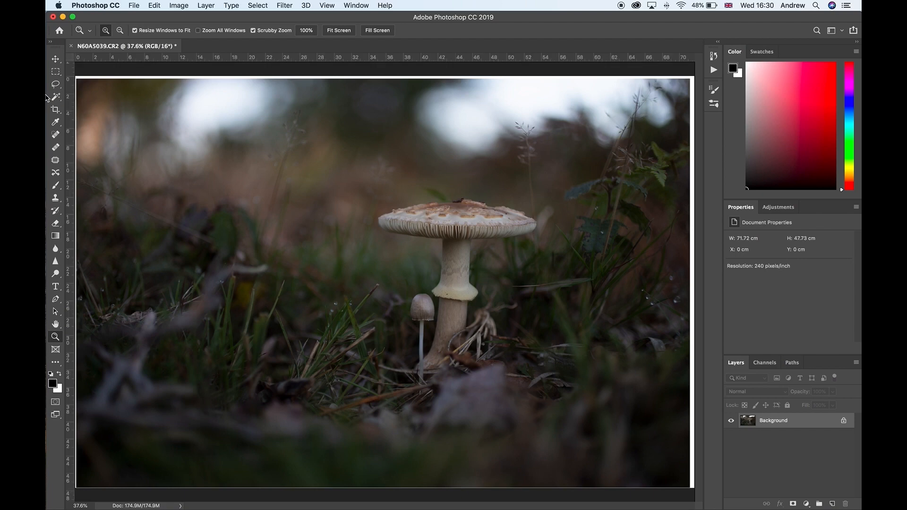
click(55, 109)
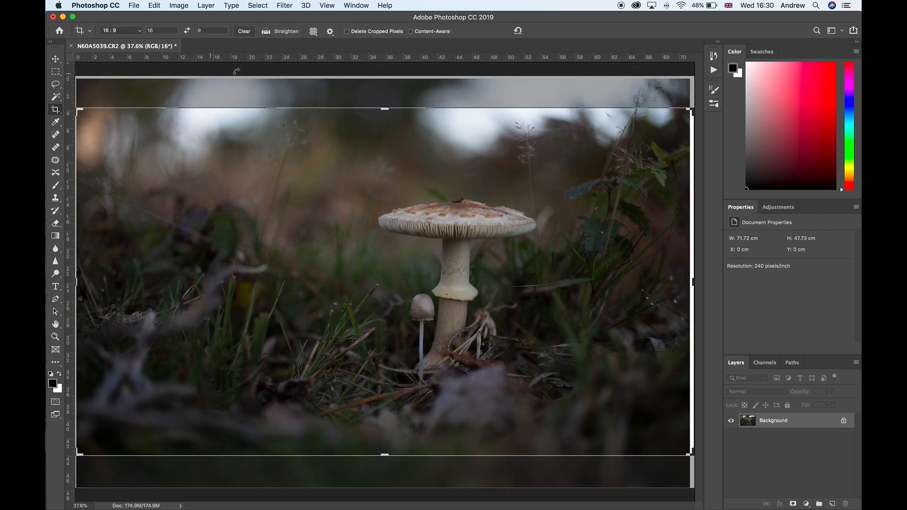
click(139, 30)
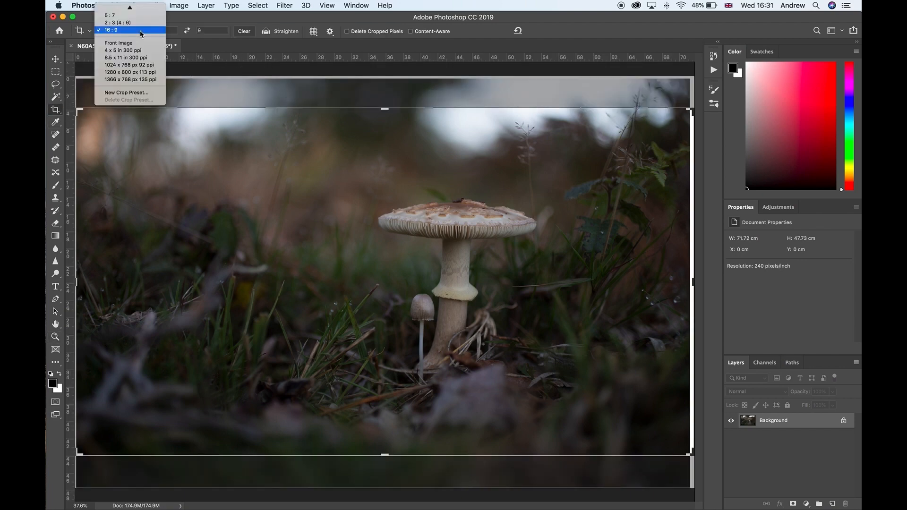
click(140, 30)
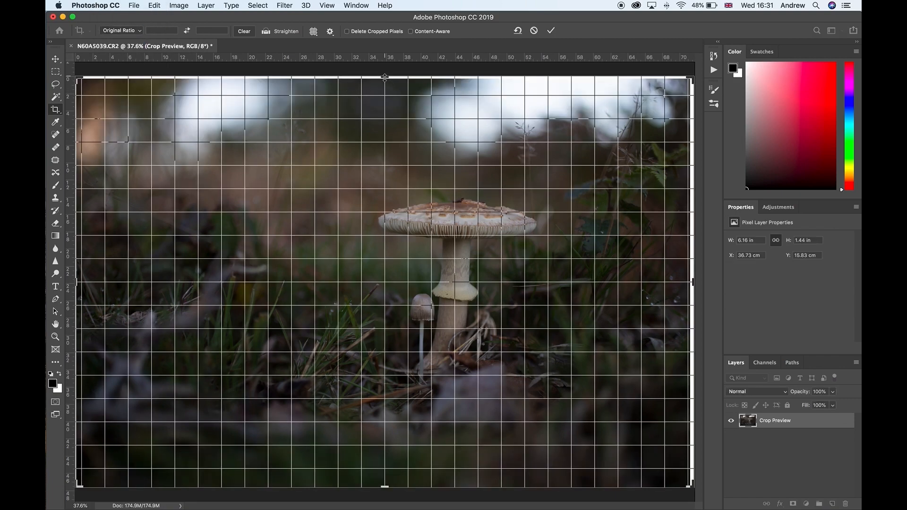
Pull the crop edges in to exclude the white border, enable Delete Cropped Pixels, and apply the crop.
drag(384, 77, 385, 79)
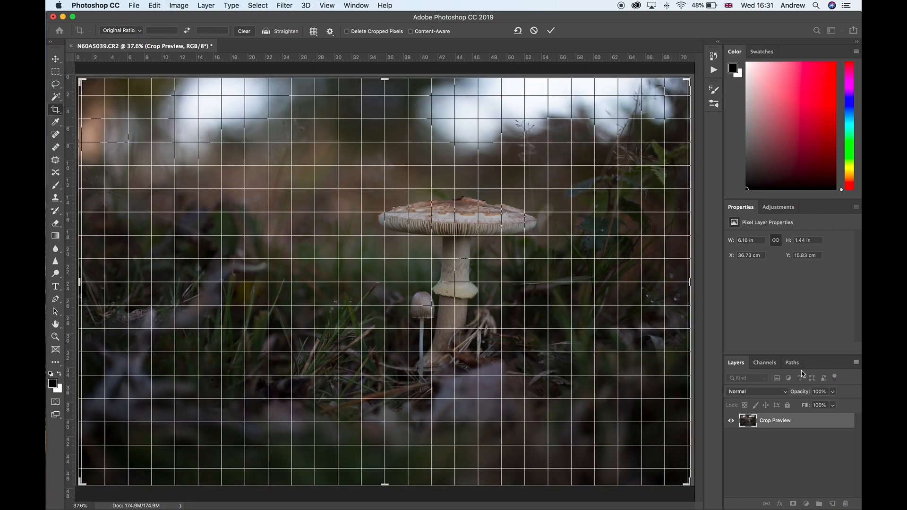
drag(690, 285, 688, 286)
drag(383, 484, 385, 483)
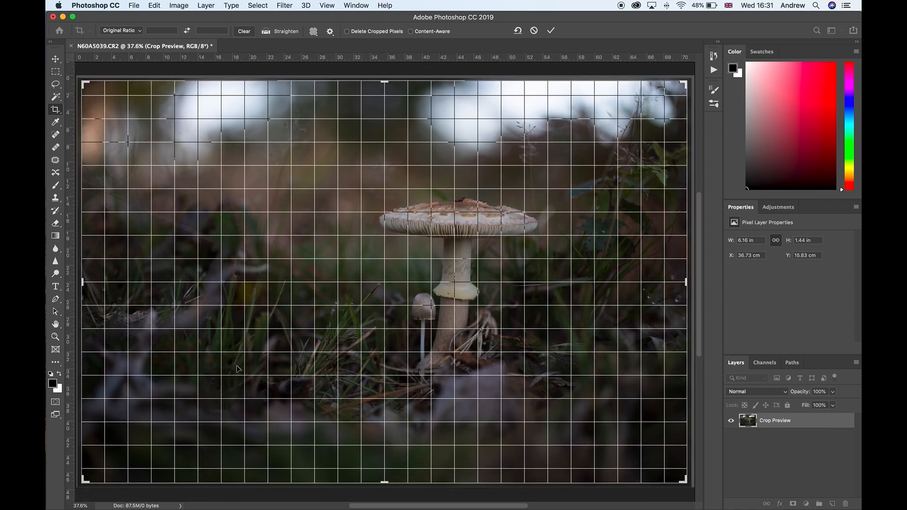
click(380, 33)
click(347, 31)
click(551, 30)
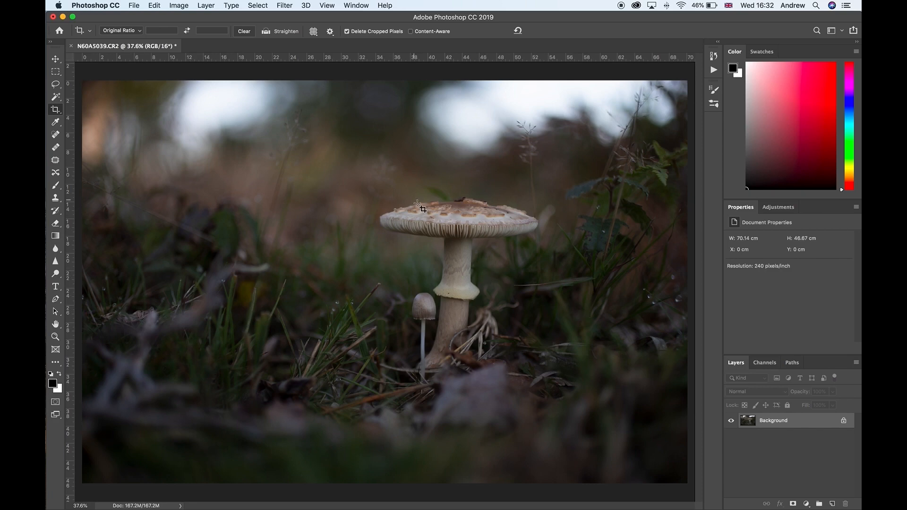
Examine the large mushroom's cap and stalk and the small mushroom at 100% for spots and flaws.
key(z)
drag(453, 232, 454, 232)
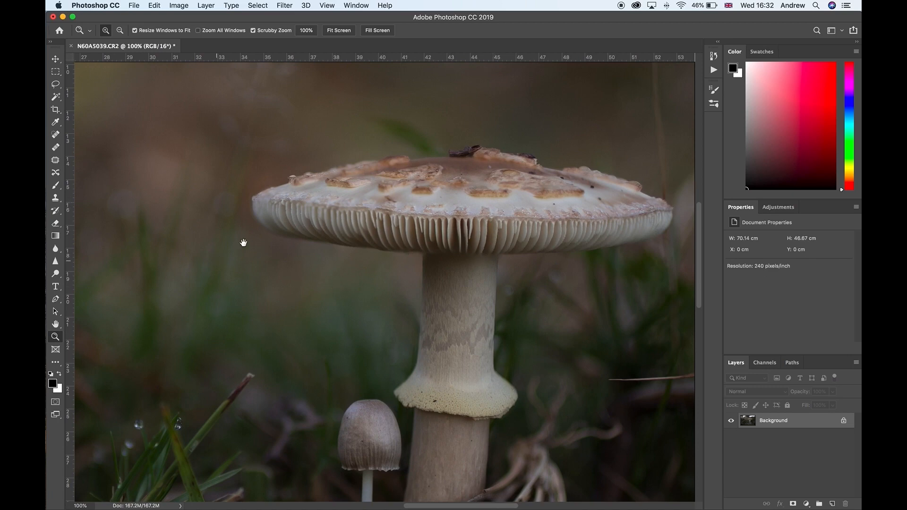
drag(243, 242, 396, 379)
drag(430, 201, 48, 283)
drag(530, 350, 539, 288)
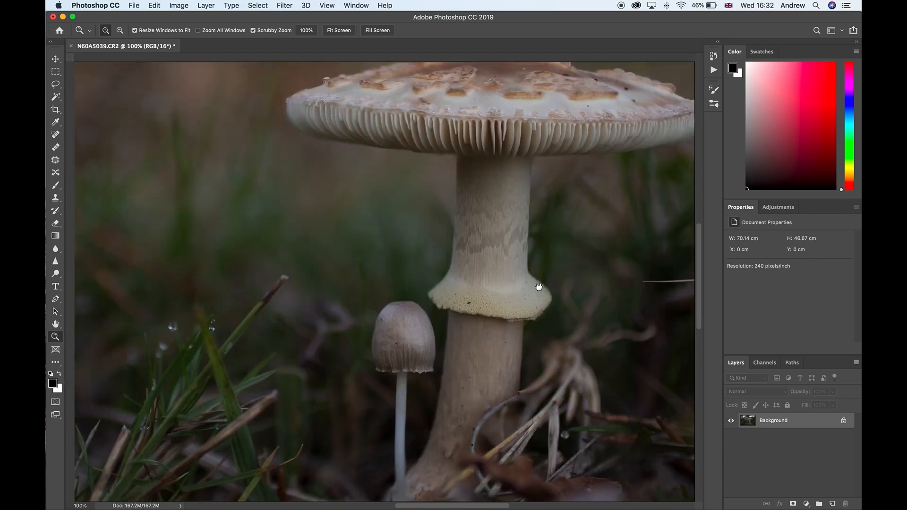
drag(545, 192, 495, 268)
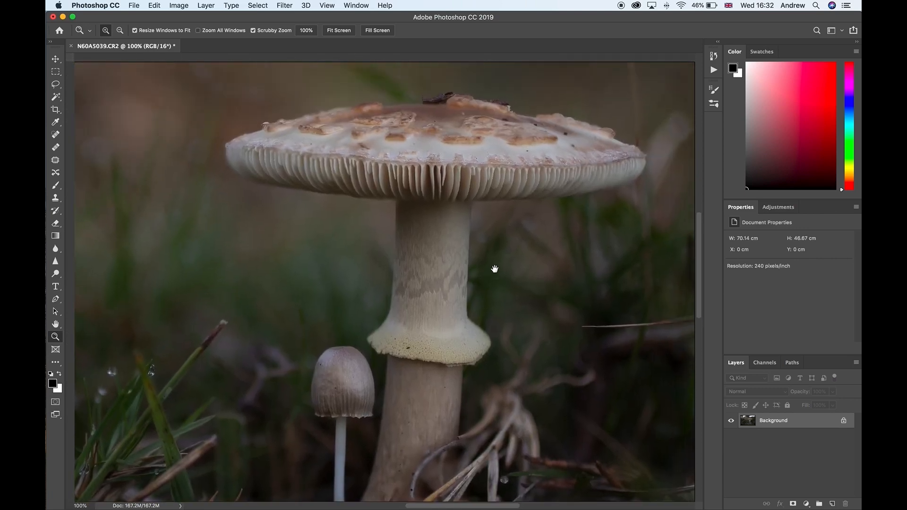
key(super+r)
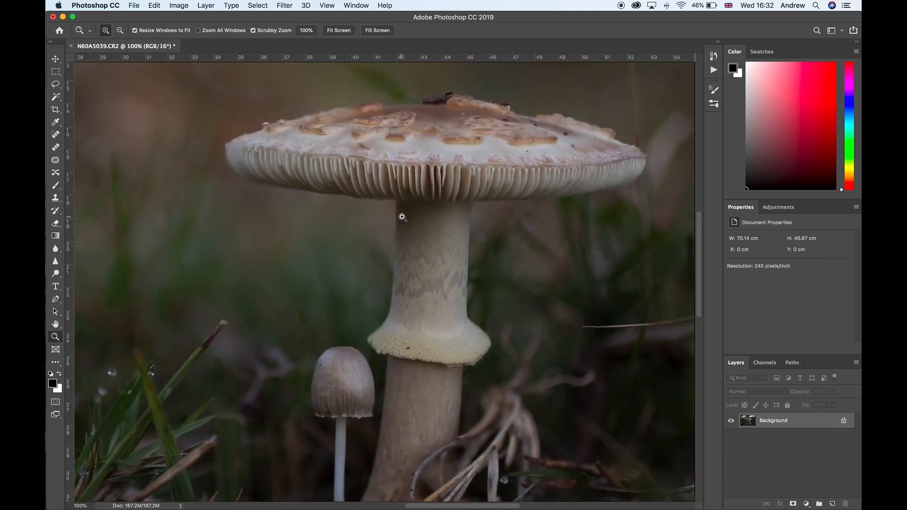
Remove the pale mark and small dark specks from the middle of the large mushroom's cap with the Content-Aware Spot Healing Brush.
key(j)
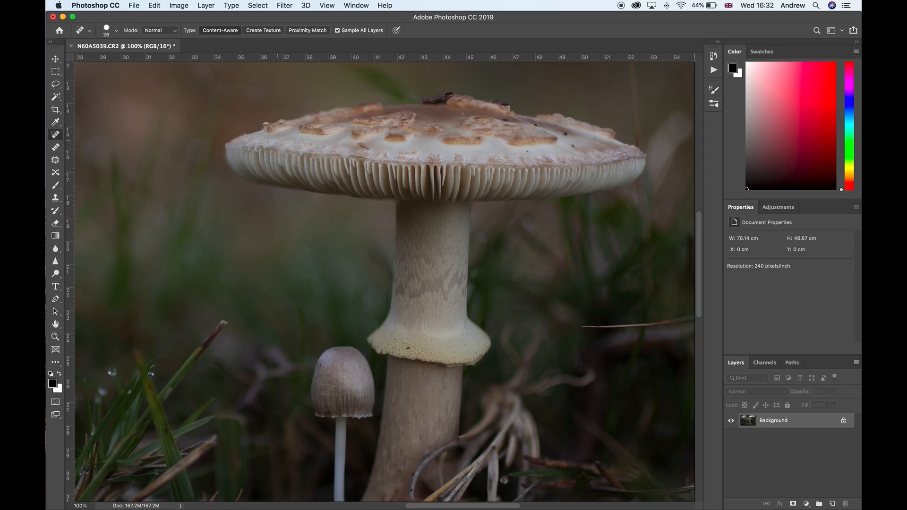
drag(233, 122, 421, 241)
mouse_move(197, 98)
mouse_down()
mouse_move(417, 270)
mouse_move(545, 158)
mouse_move(562, 350)
mouse_move(305, 142)
mouse_move(237, 199)
mouse_move(291, 203)
mouse_move(290, 211)
mouse_move(356, 121)
mouse_up()
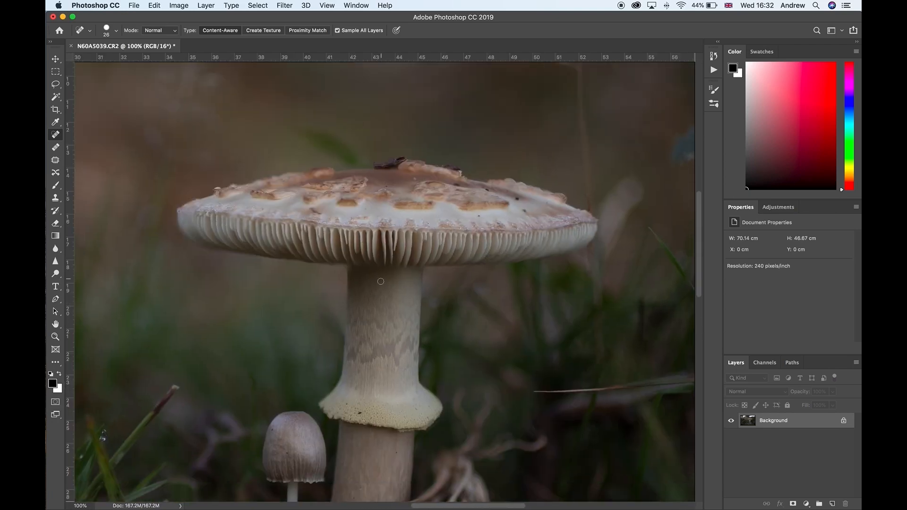
key(z)
click(494, 189)
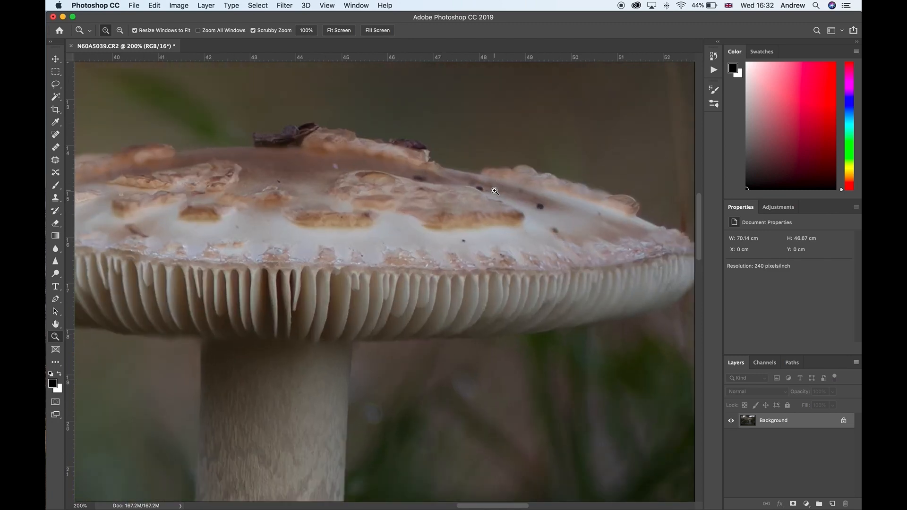
key(j)
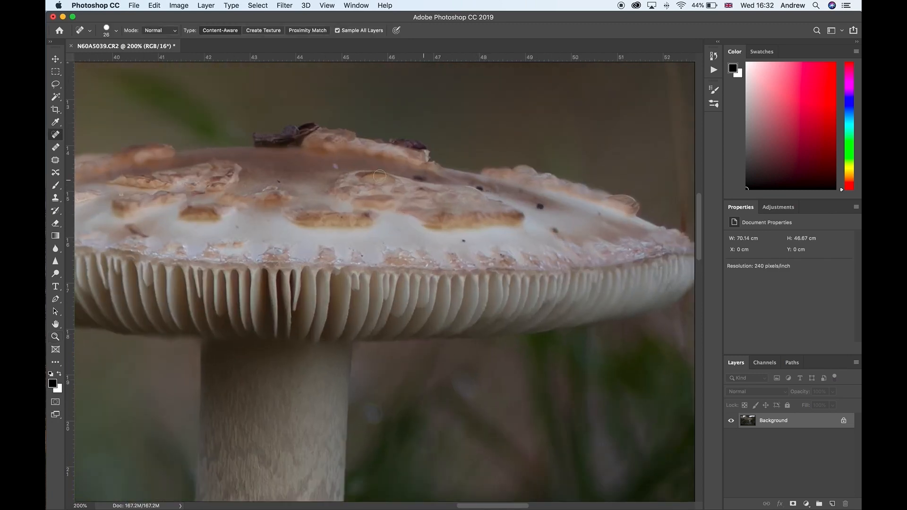
click(334, 166)
click(280, 180)
click(556, 230)
click(236, 227)
Reduce the Spot Healing Brush to 14 px and heal the dark specks beside the raised patches near the cap's top.
key(z)
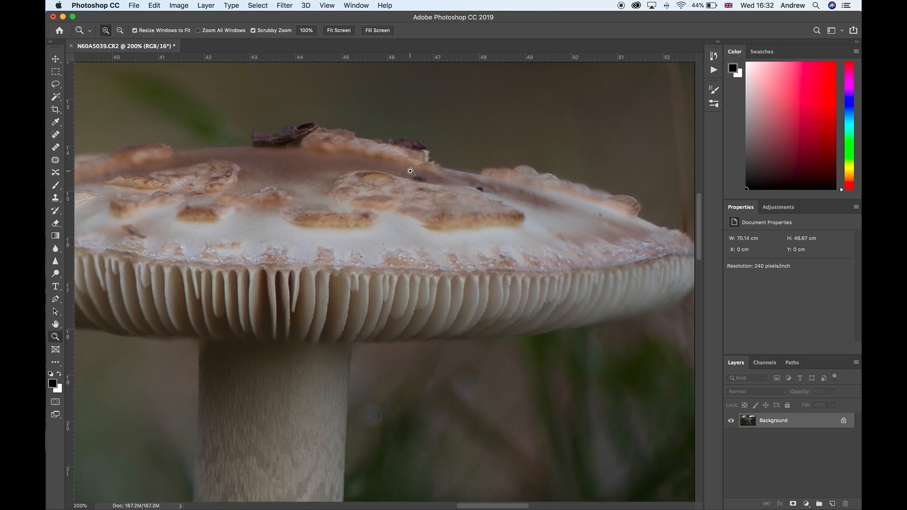
click(429, 173)
key(j)
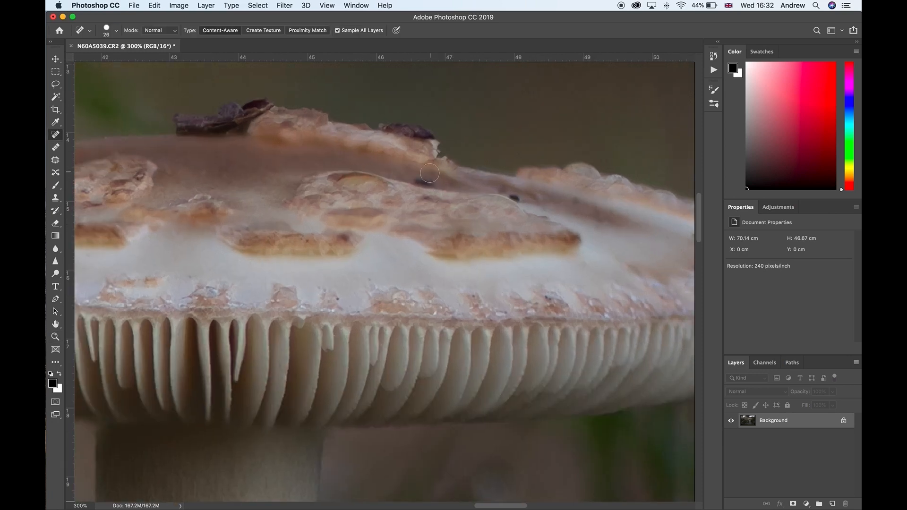
right_click(423, 171)
drag(444, 190, 440, 190)
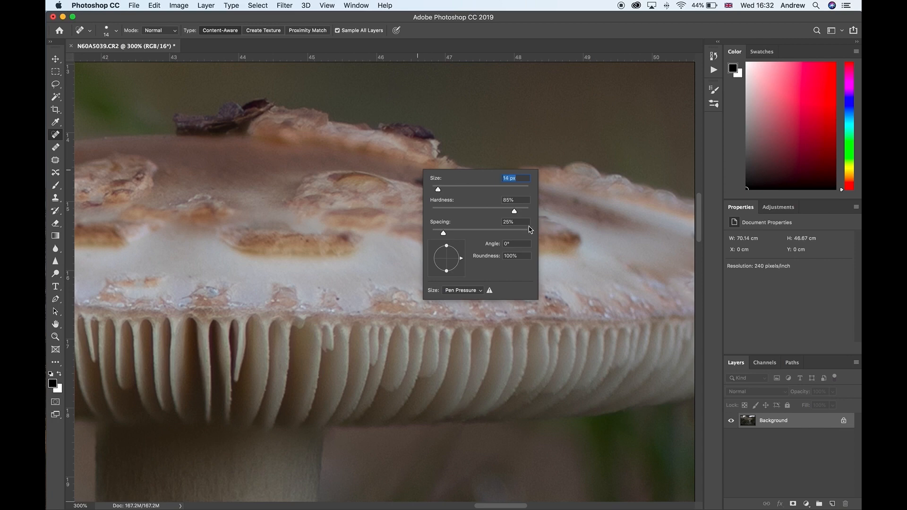
key(Return)
drag(519, 197, 513, 193)
click(513, 193)
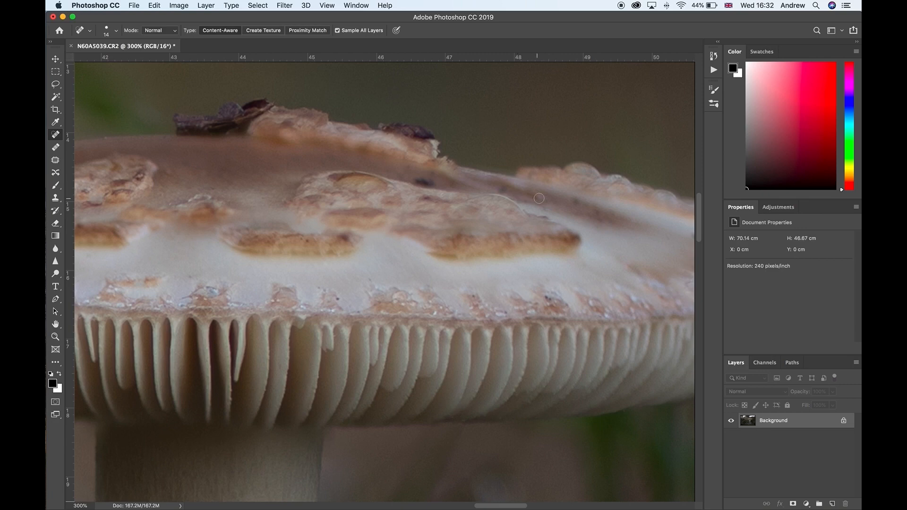
mouse_move(429, 182)
mouse_down()
mouse_move(415, 180)
mouse_move(436, 183)
mouse_up()
Heal the dark speck on the large mushroom's ring and the small blemishes on the little mushroom's cap.
drag(339, 251, 490, 261)
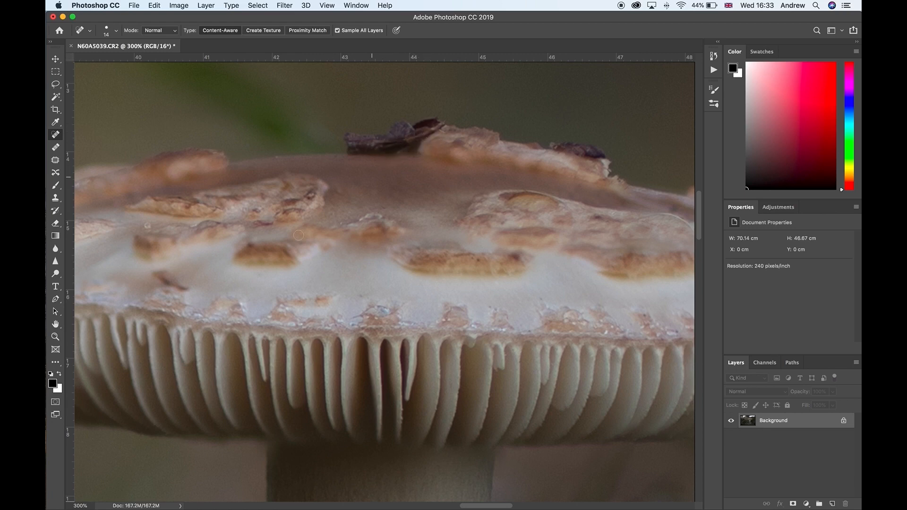
drag(279, 195, 403, 155)
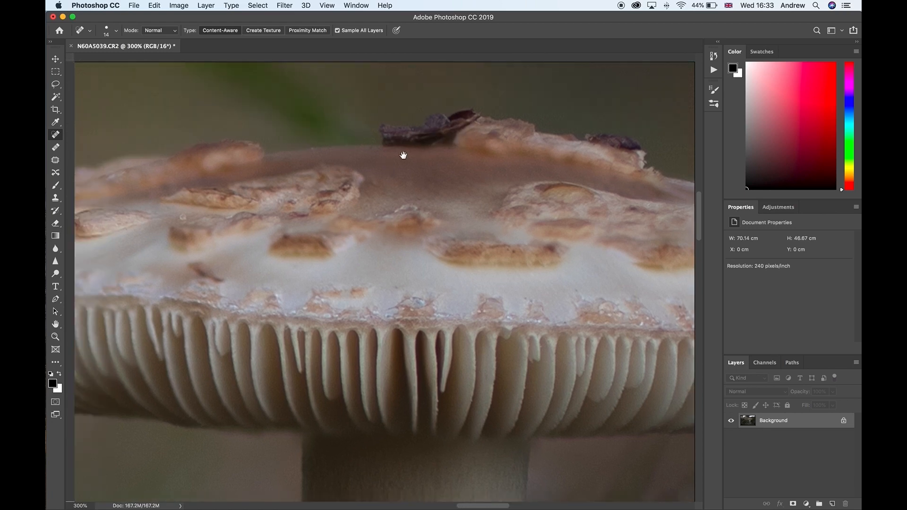
scroll(403, 155, down, 10)
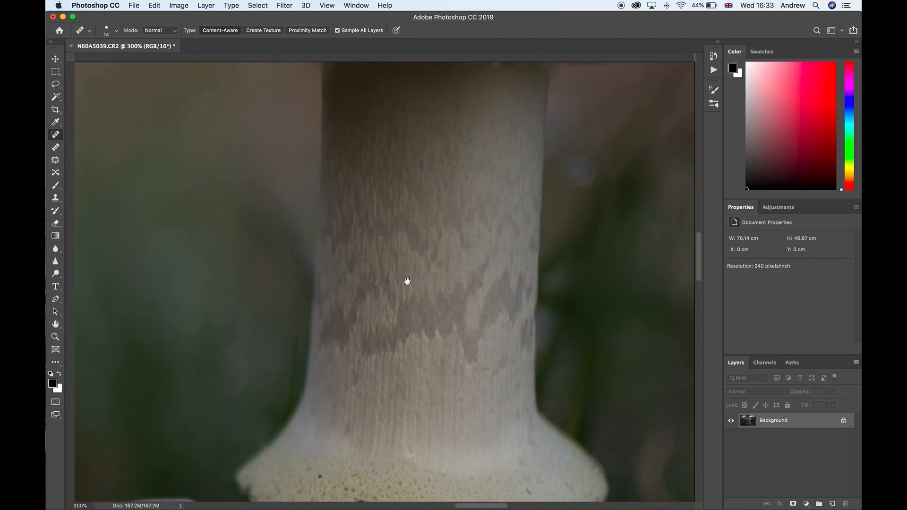
drag(407, 281, 411, 178)
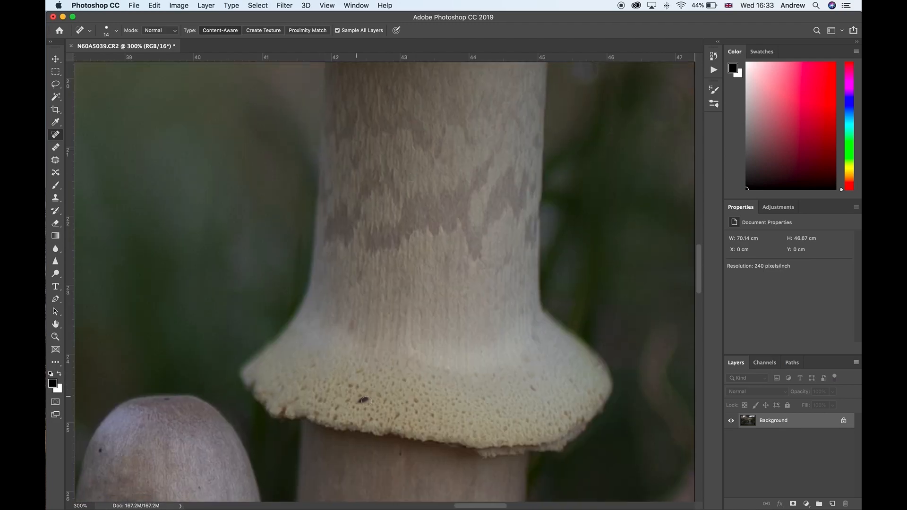
click(364, 400)
drag(411, 344, 496, 268)
click(260, 310)
click(307, 381)
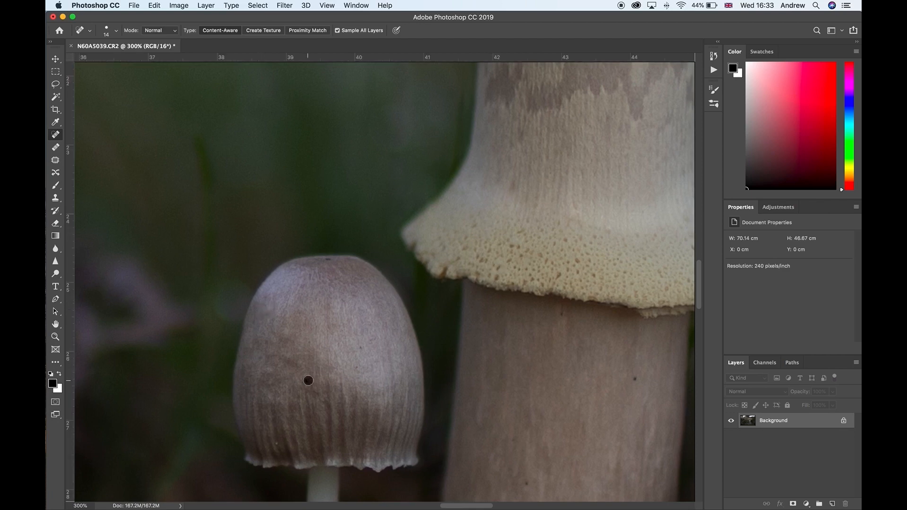
Heal the dark specks on the large mushroom's lower stalk, from just beneath the ring down towards the base.
scroll(450, 345, down, 5)
scroll(449, 345, right, 5)
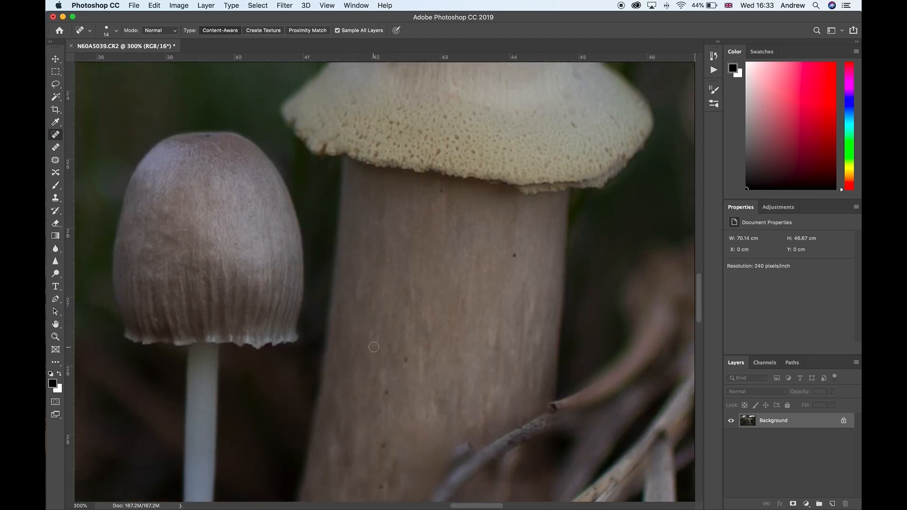
click(387, 391)
click(384, 446)
click(515, 257)
click(442, 193)
mouse_move(435, 354)
mouse_down()
mouse_move(465, 109)
mouse_move(374, 367)
mouse_up()
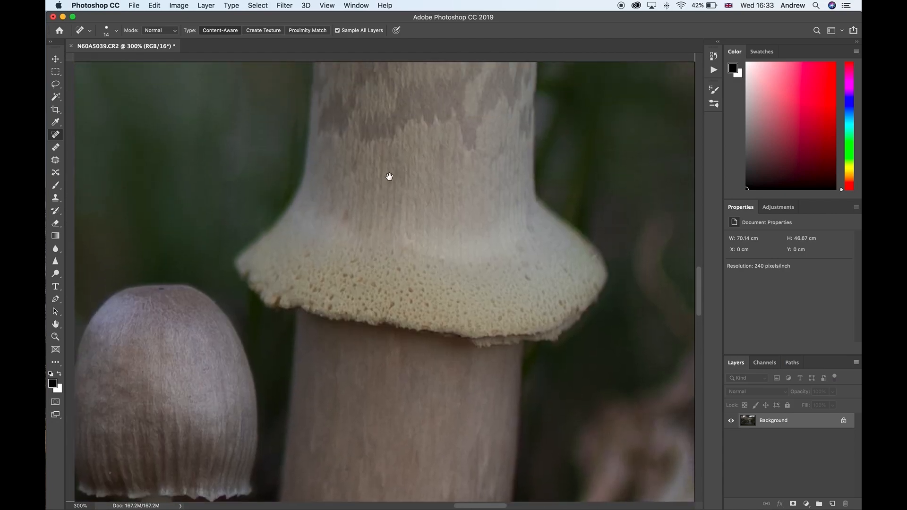
drag(389, 176, 409, 395)
Examine the grass, leaf litter and blurred background around the mushrooms at 100% for flaws, and return to the full image.
key(z)
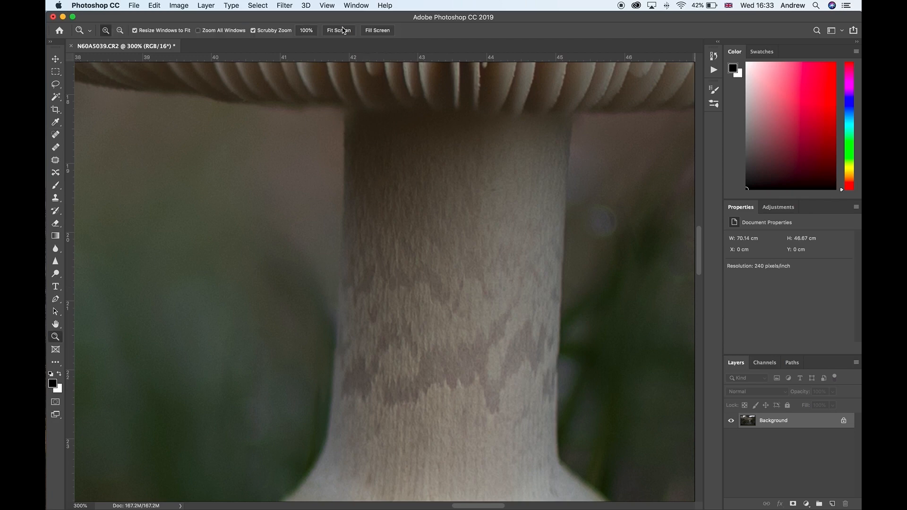
click(344, 32)
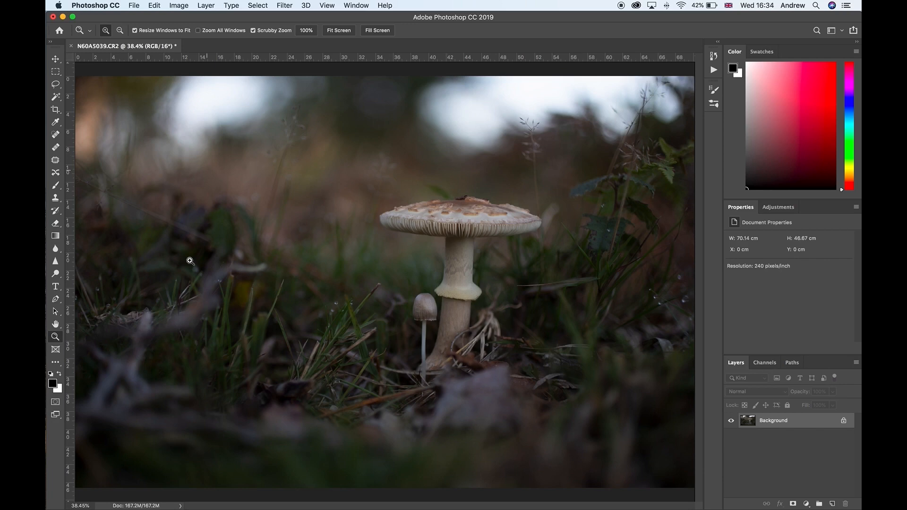
click(350, 313)
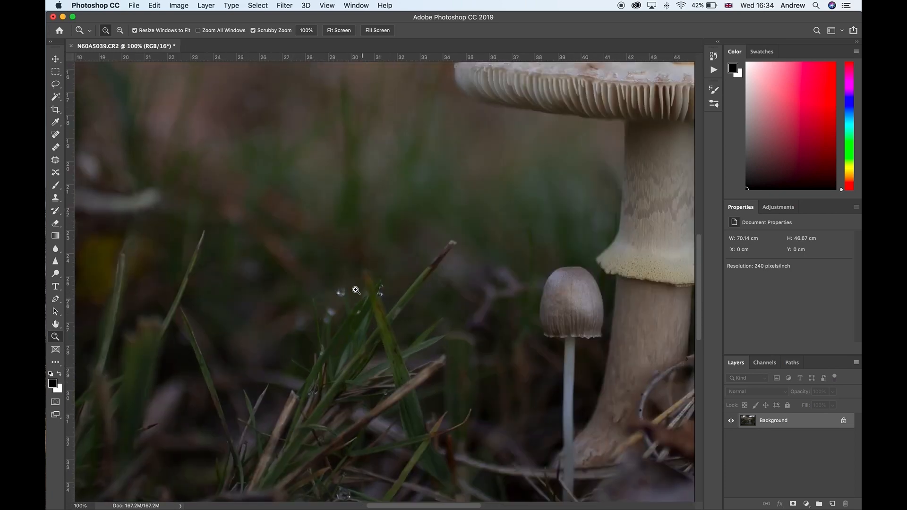
drag(385, 429, 414, 237)
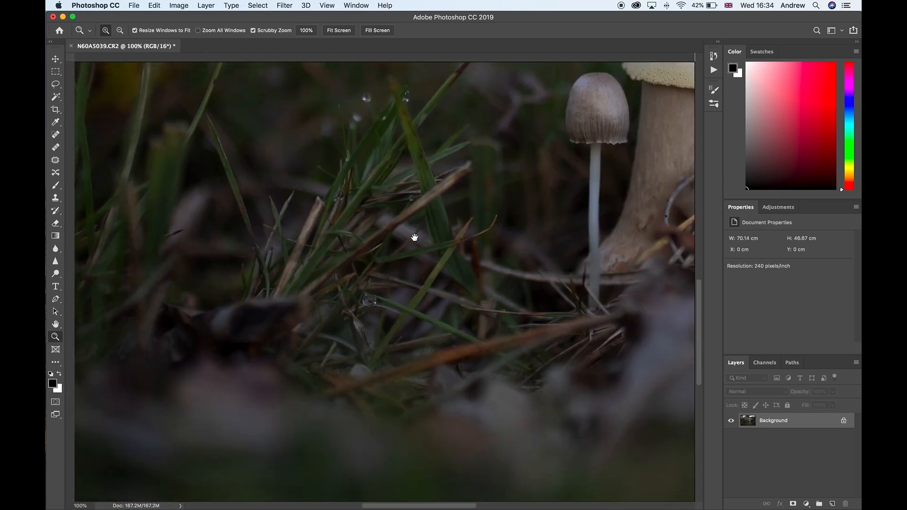
drag(533, 263, 216, 282)
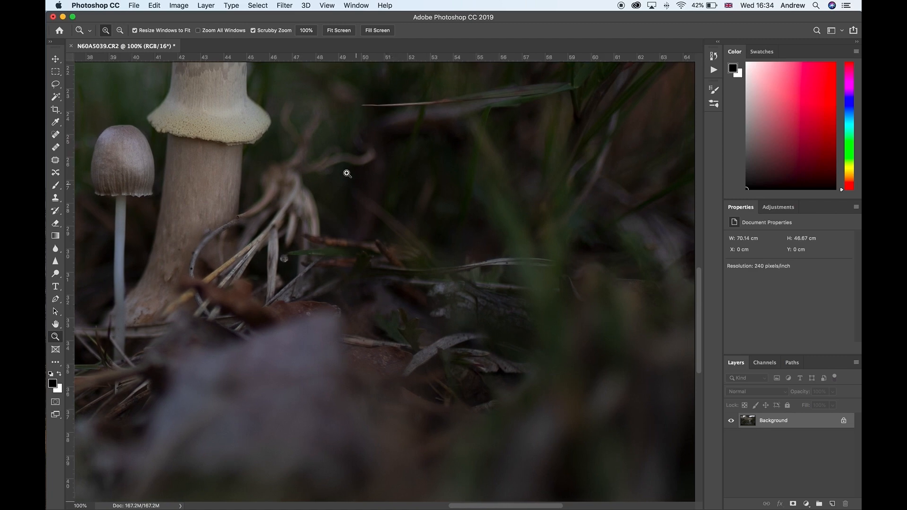
drag(281, 423, 573, 285)
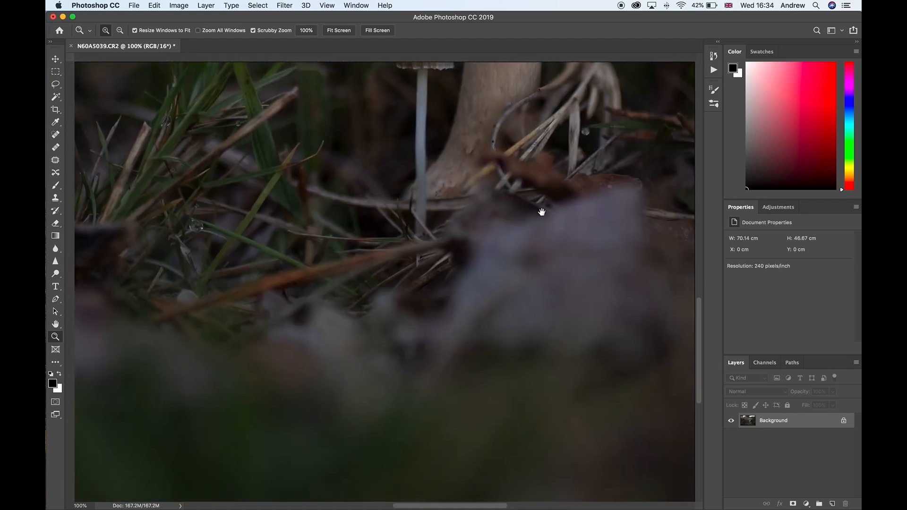
drag(540, 208, 243, 340)
drag(259, 167, 723, 251)
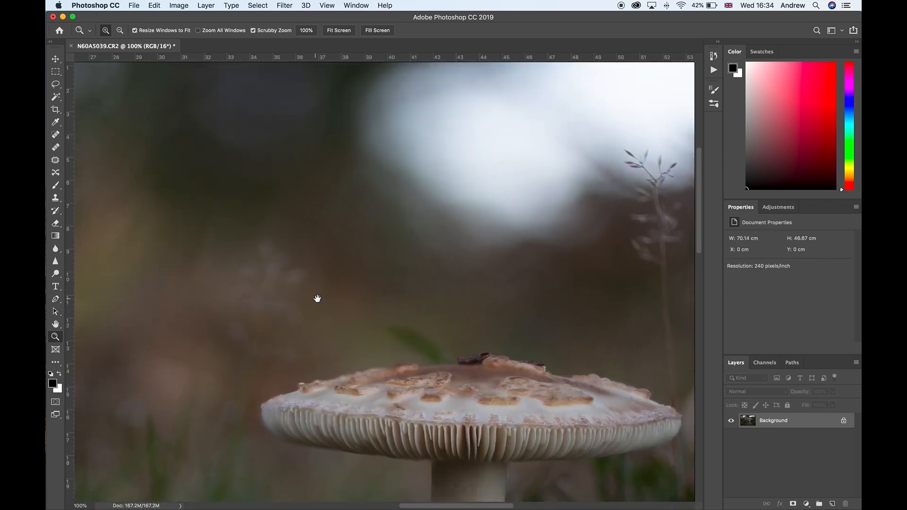
drag(318, 300, 663, 285)
drag(203, 339, 518, 77)
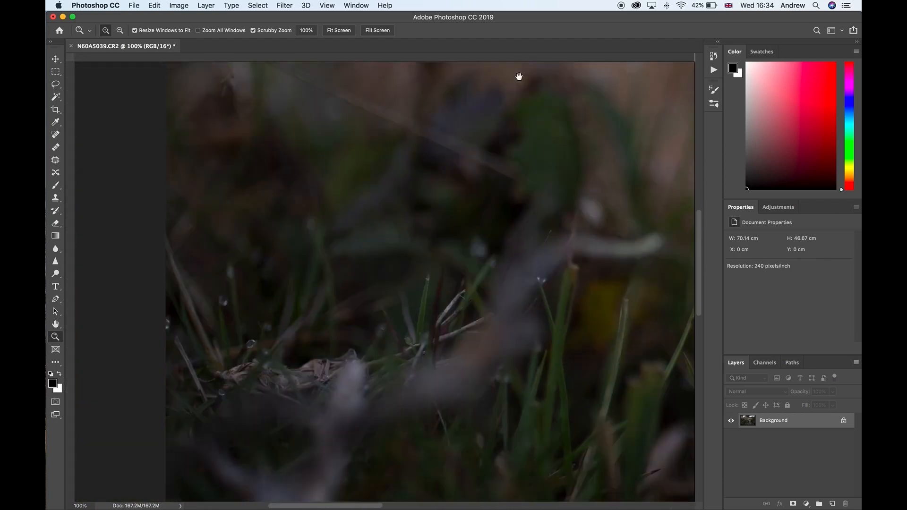
drag(506, 241, 465, 95)
drag(512, 311, 262, 302)
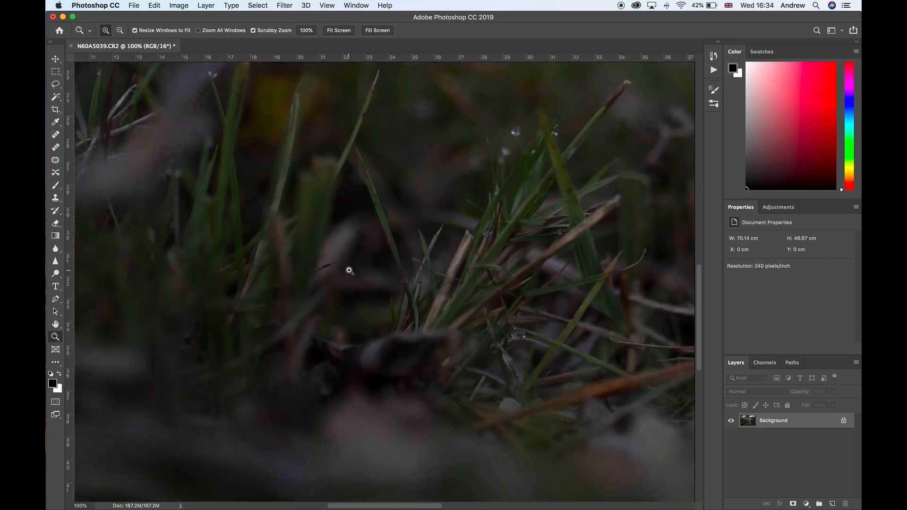
right_click(350, 251)
click(364, 258)
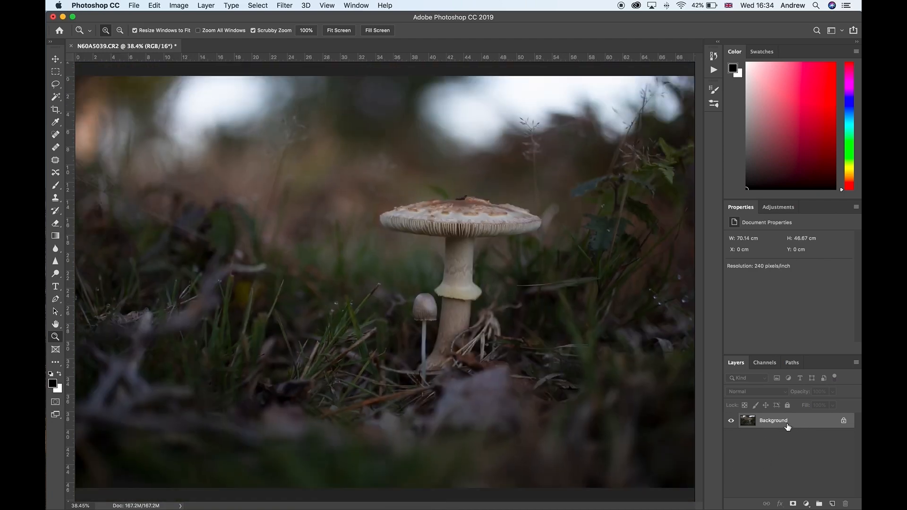
Duplicate the Background layer and open the copy in the Camera Raw Filter.
drag(788, 427, 839, 506)
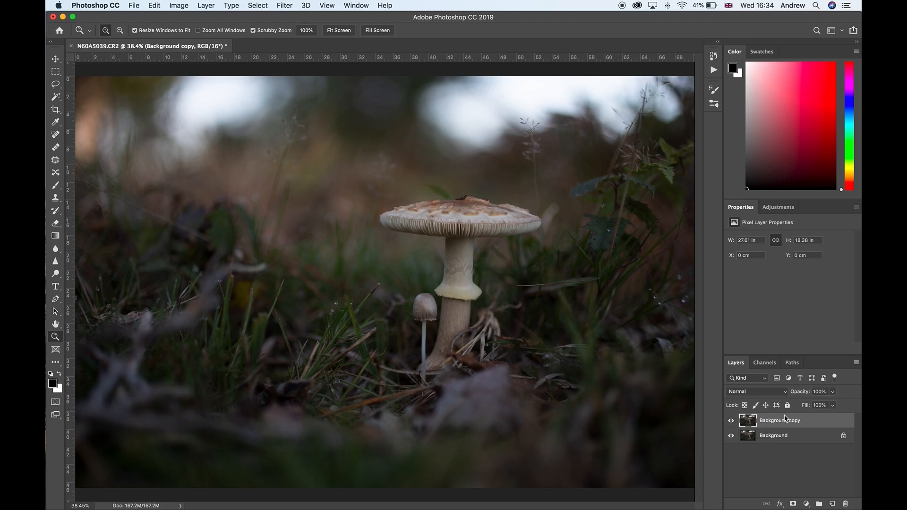
click(284, 6)
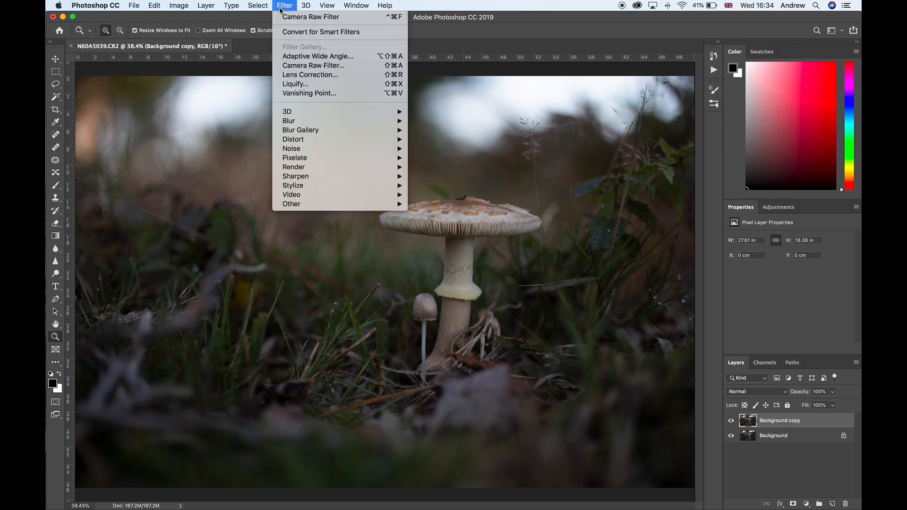
click(328, 65)
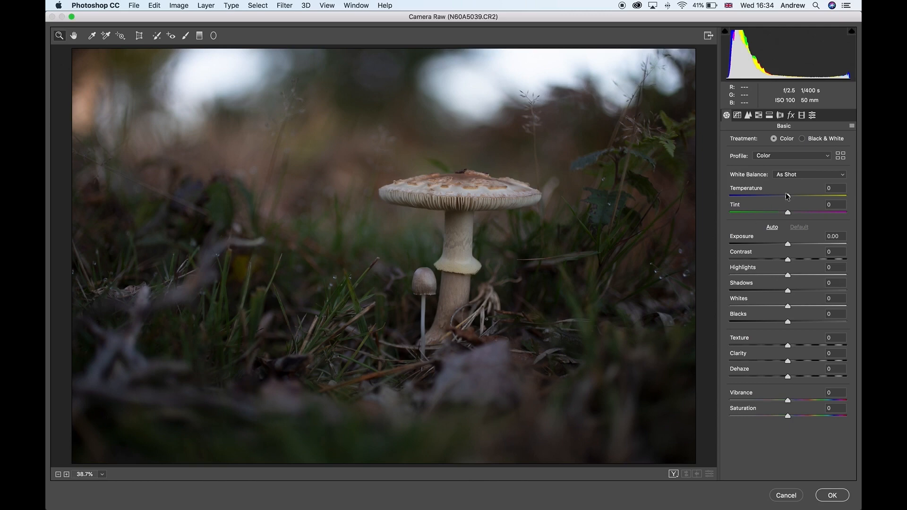
Adjust the white balance to Temperature +4 and Tint +2.
drag(788, 197, 791, 198)
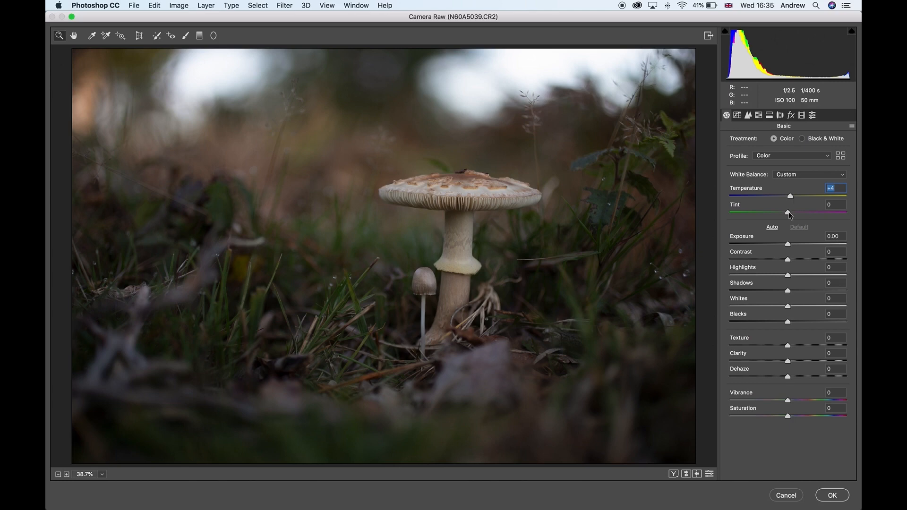
drag(789, 215, 791, 215)
mouse_move(792, 215)
mouse_down()
mouse_move(781, 216)
mouse_move(791, 218)
mouse_up()
click(792, 218)
Adjust the tones of the mushroom image to Highlights +11, Shadows -20 and Whites -9.
drag(789, 276, 735, 285)
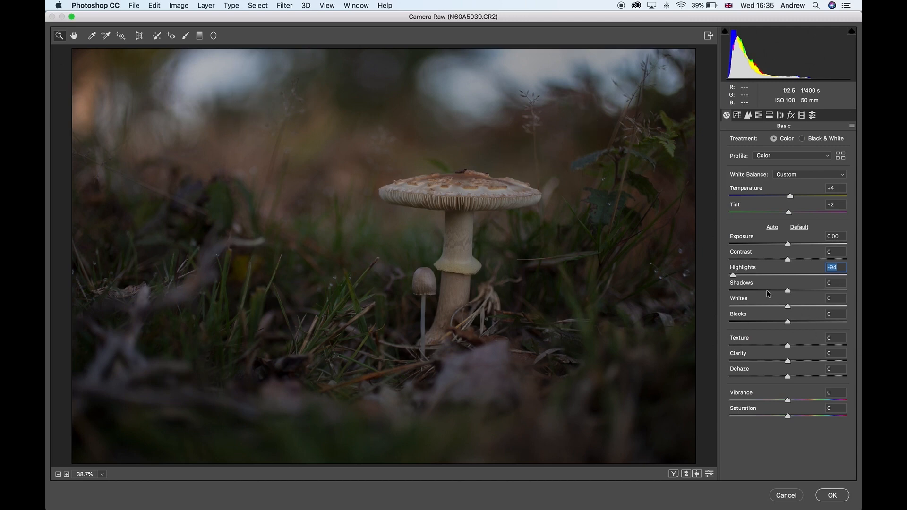
drag(735, 279, 787, 293)
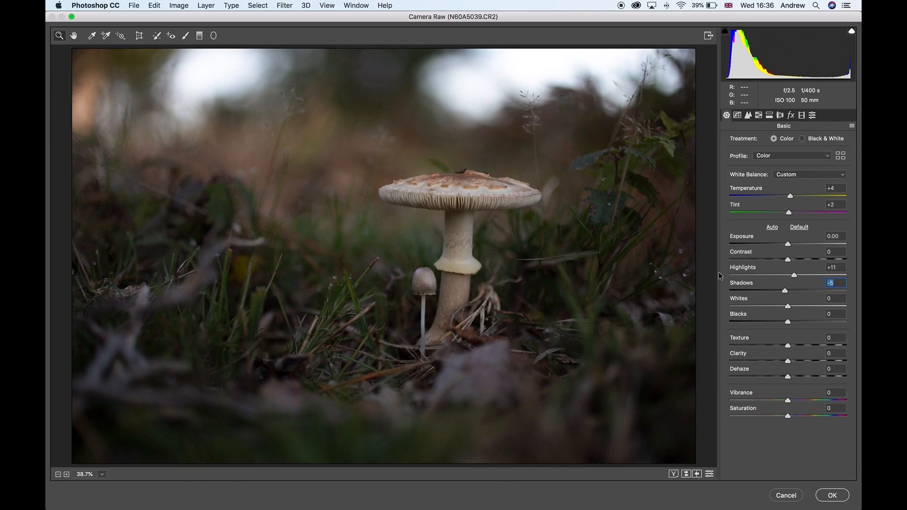
drag(786, 292, 756, 292)
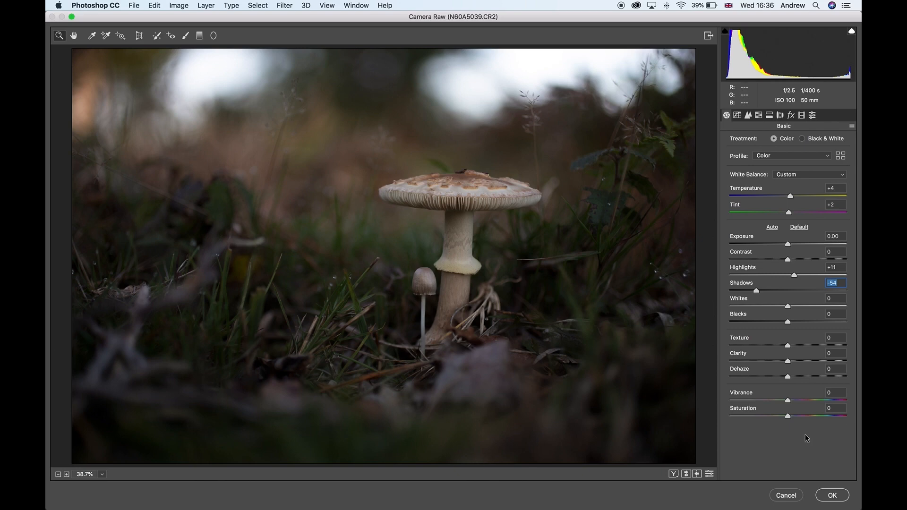
drag(757, 290, 858, 297)
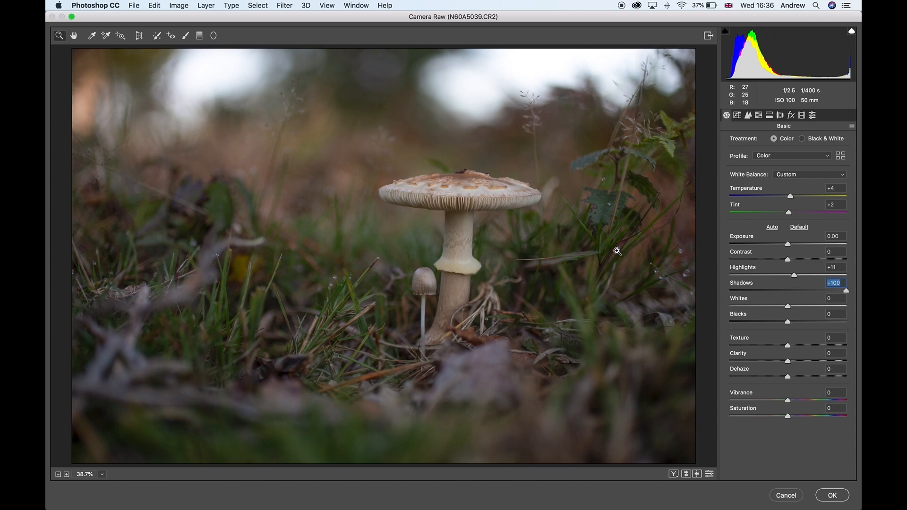
drag(846, 290, 794, 312)
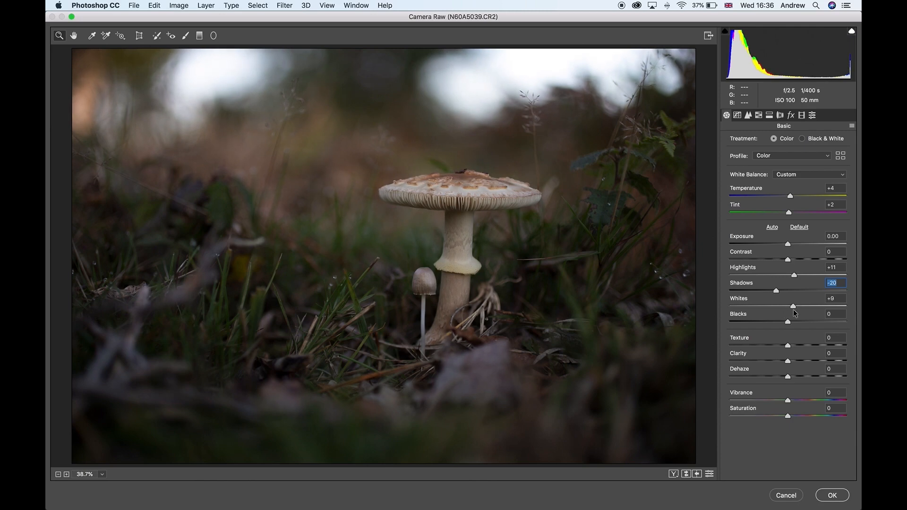
mouse_move(782, 315)
mouse_down()
mouse_move(801, 316)
mouse_move(782, 316)
mouse_up()
Set the Whites to +15, judging the tones on the mushroom cap at 100% and in the full image.
click(464, 196)
click(464, 196)
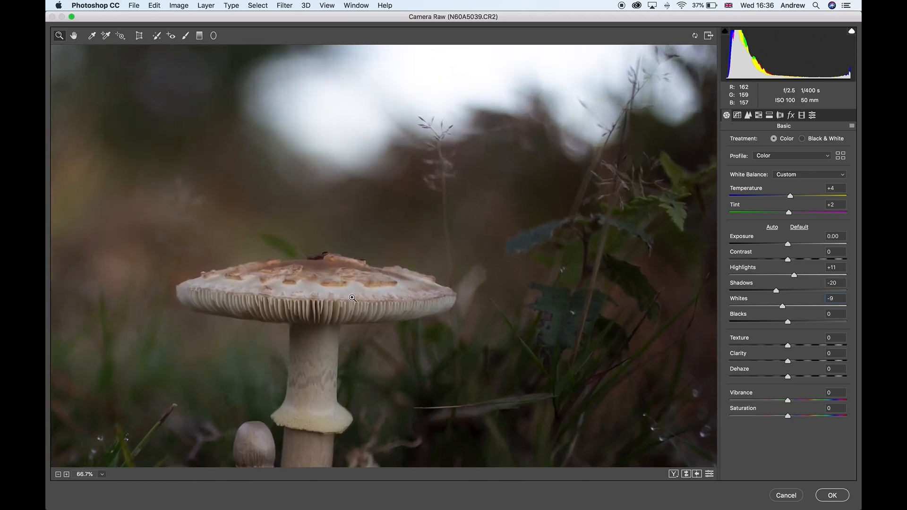
click(285, 290)
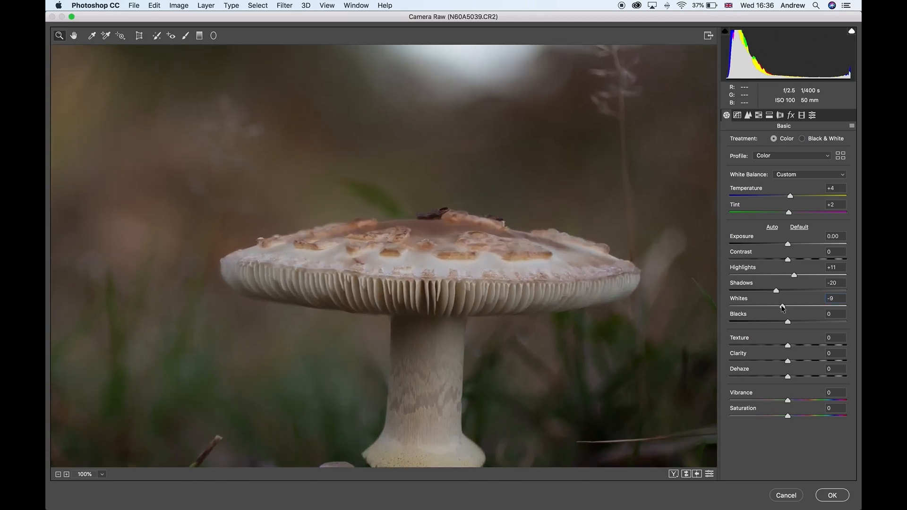
mouse_move(782, 306)
mouse_down()
mouse_move(830, 311)
mouse_move(782, 316)
mouse_move(797, 315)
mouse_up()
click(797, 315)
right_click(186, 336)
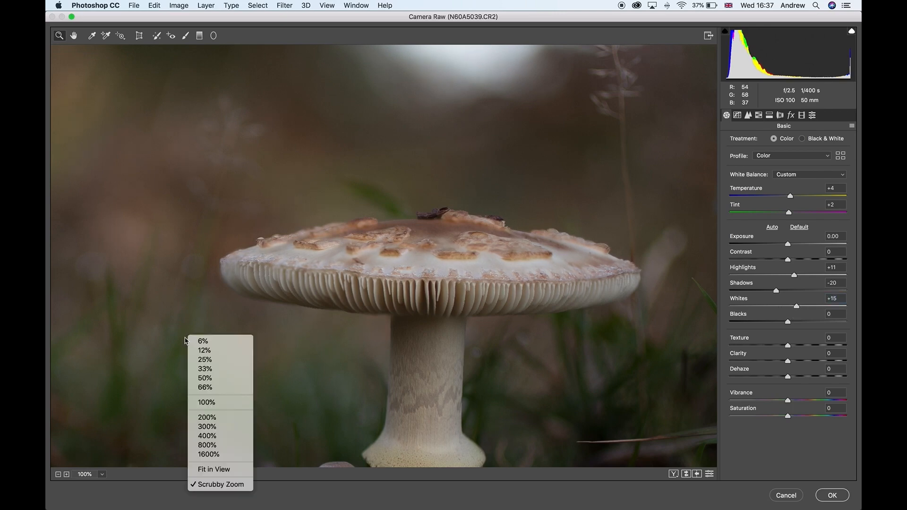
click(222, 469)
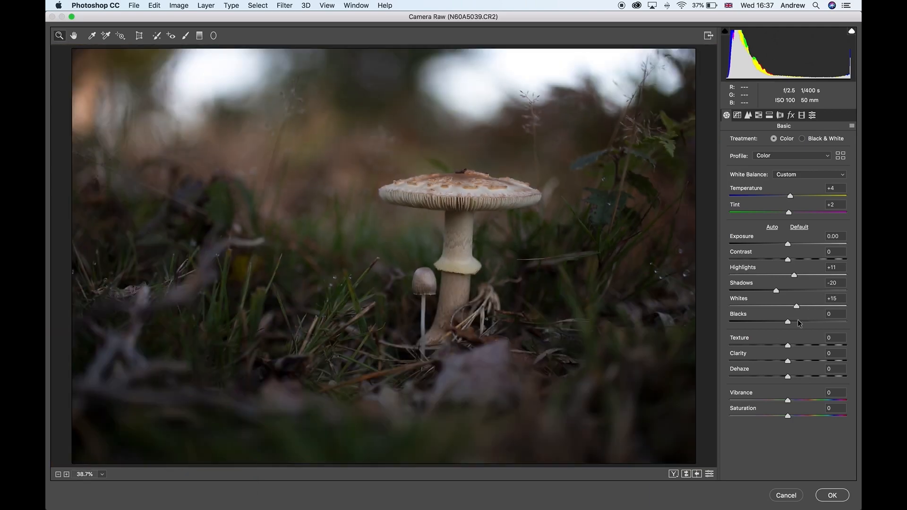
mouse_move(788, 322)
mouse_down()
mouse_move(746, 325)
mouse_move(813, 325)
mouse_move(788, 328)
mouse_up()
Try strong and slightly negative Clarity on the mushroom image, and settle on a Clarity of +1.
mouse_move(788, 363)
mouse_down()
mouse_move(818, 363)
mouse_move(774, 365)
mouse_move(802, 367)
mouse_move(787, 366)
mouse_up()
drag(787, 369, 822, 366)
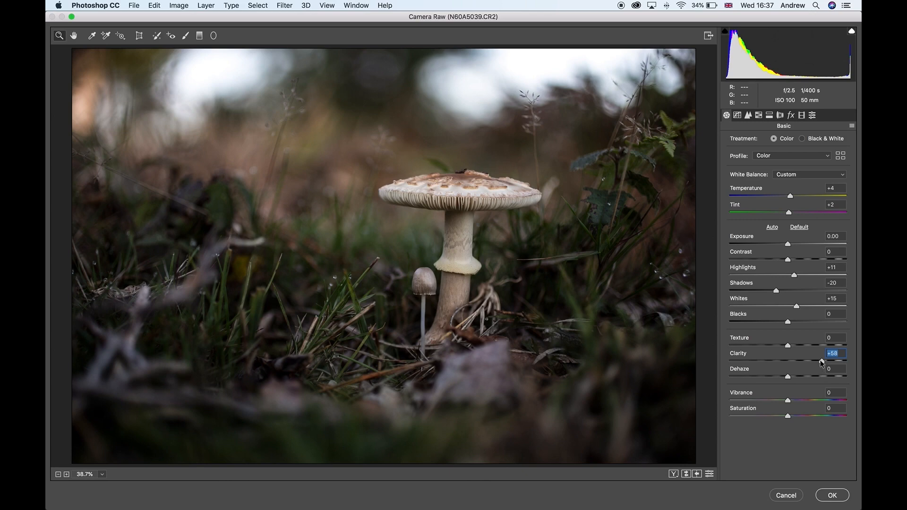
drag(822, 362, 787, 366)
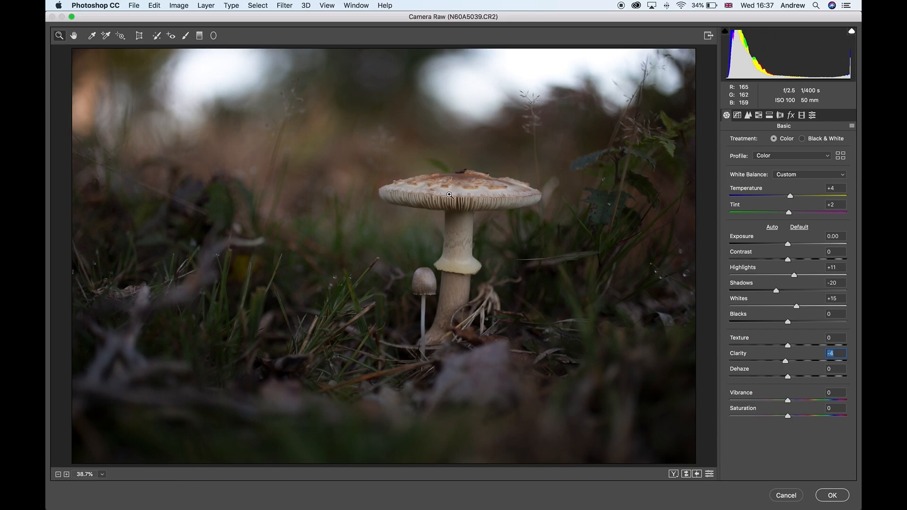
click(450, 195)
click(302, 321)
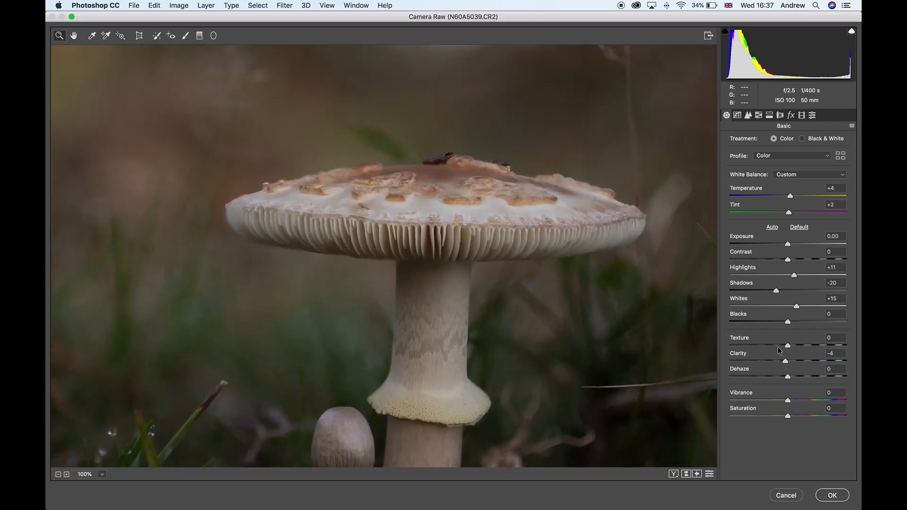
mouse_move(780, 363)
mouse_down()
mouse_move(735, 363)
mouse_move(789, 370)
mouse_up()
right_click(378, 286)
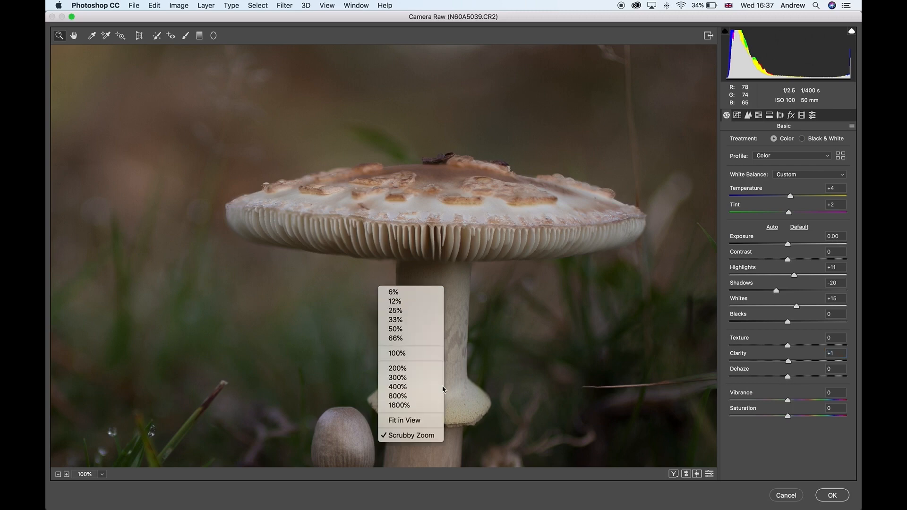
click(411, 420)
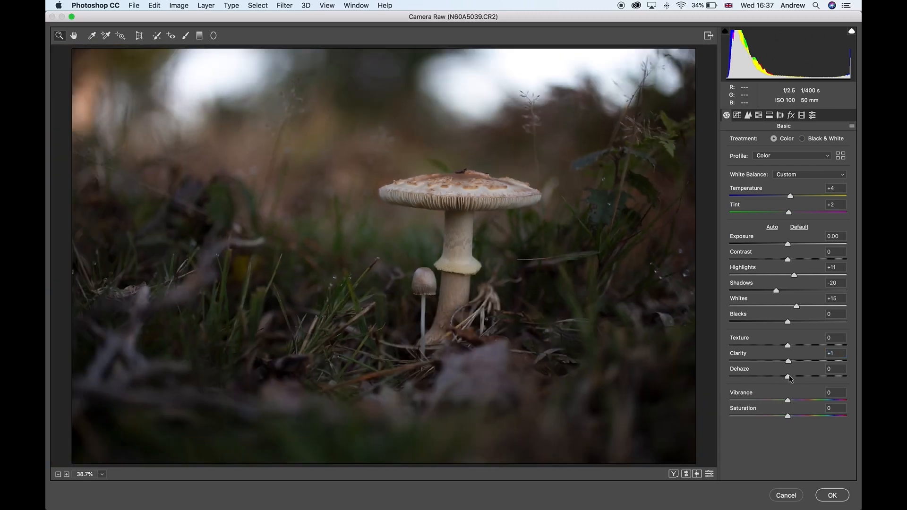
Adjust the Dehaze amount of the mushroom image to +1.
mouse_move(787, 377)
mouse_down()
mouse_move(779, 379)
mouse_move(795, 380)
mouse_up()
double_click(792, 376)
click(789, 377)
click(789, 377)
Shift the HSL hues of the grass and foliage, setting Greens to -20 and Yellows to +1.
click(760, 115)
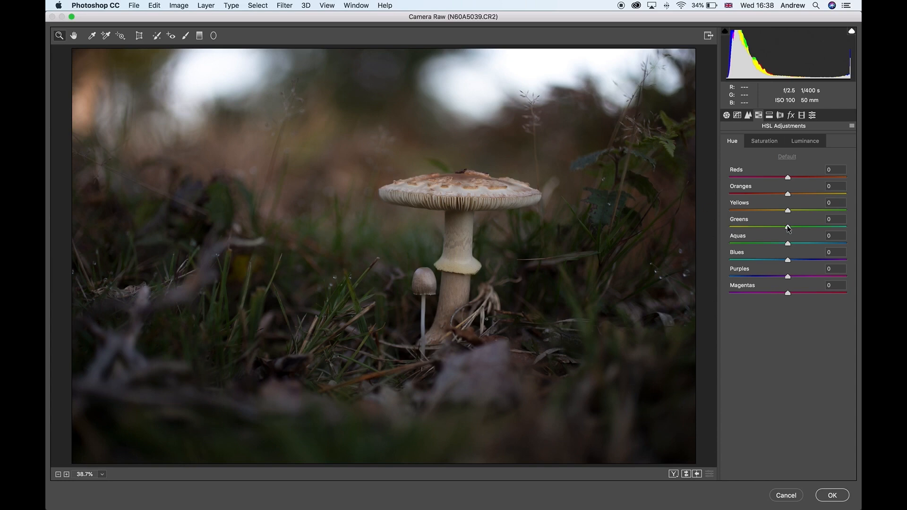
drag(788, 228, 758, 233)
drag(726, 230, 777, 238)
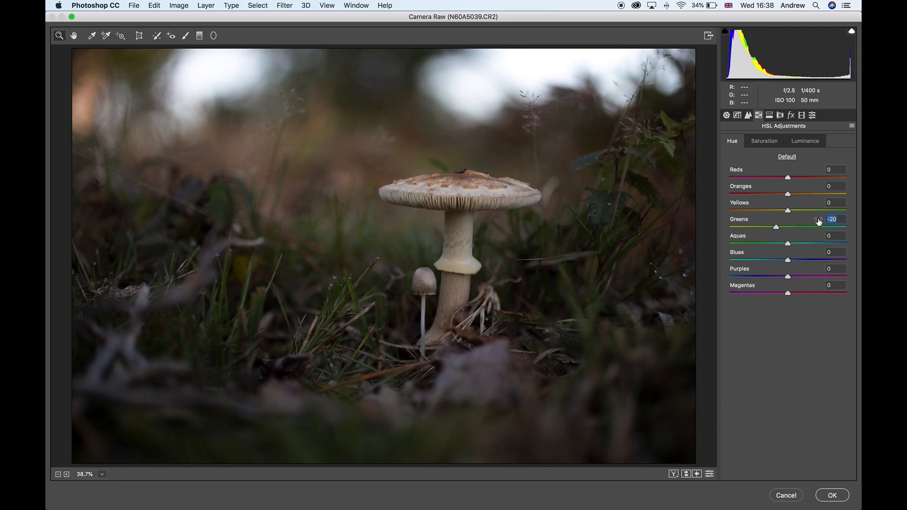
click(788, 211)
drag(785, 213, 720, 225)
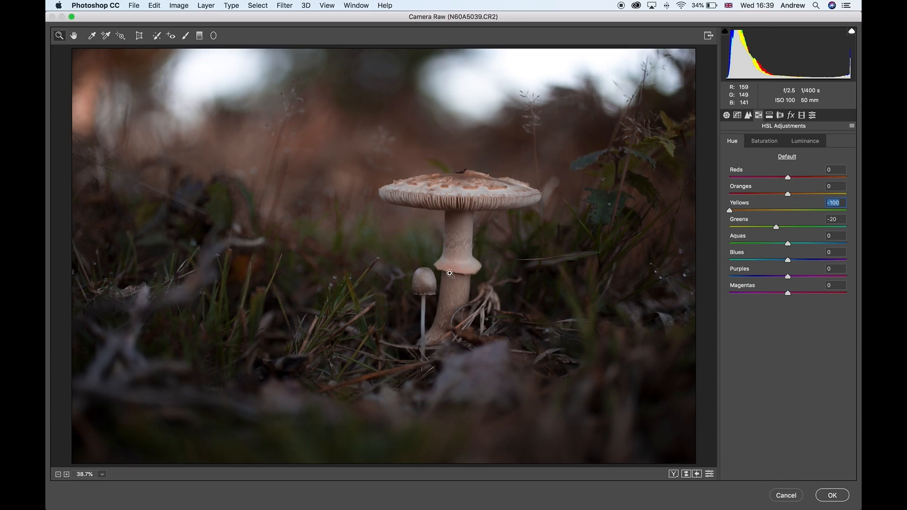
drag(730, 210, 785, 202)
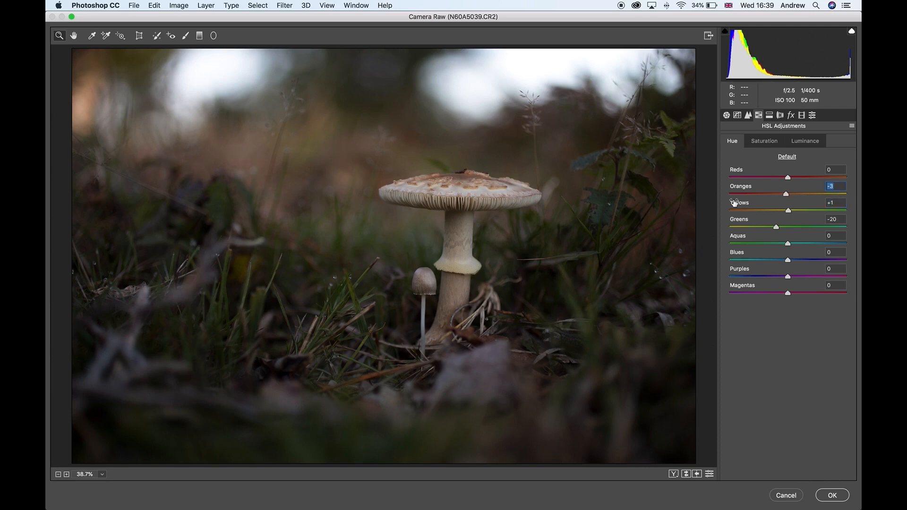
Set the Oranges hue to -9, checking the mushroom cap up close and returning to the full image.
click(459, 190)
click(390, 222)
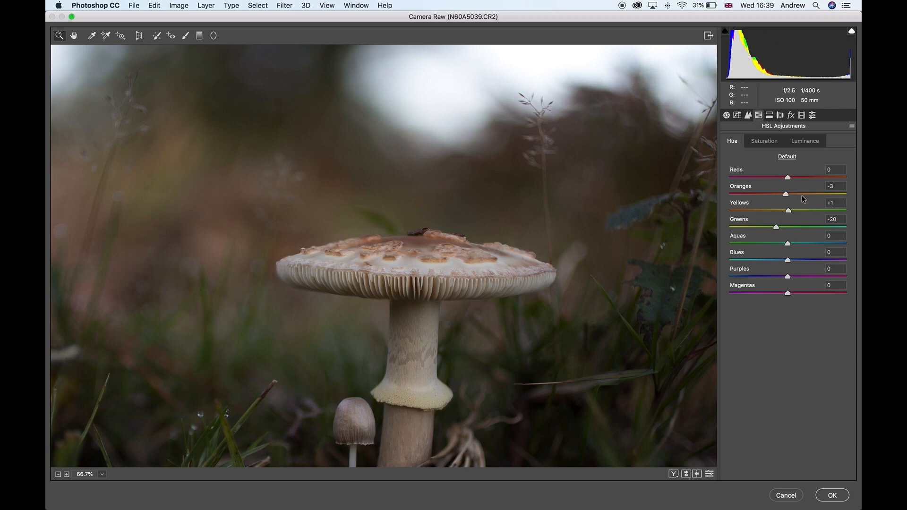
mouse_move(787, 198)
mouse_down()
mouse_move(775, 198)
mouse_move(782, 199)
mouse_up()
right_click(399, 257)
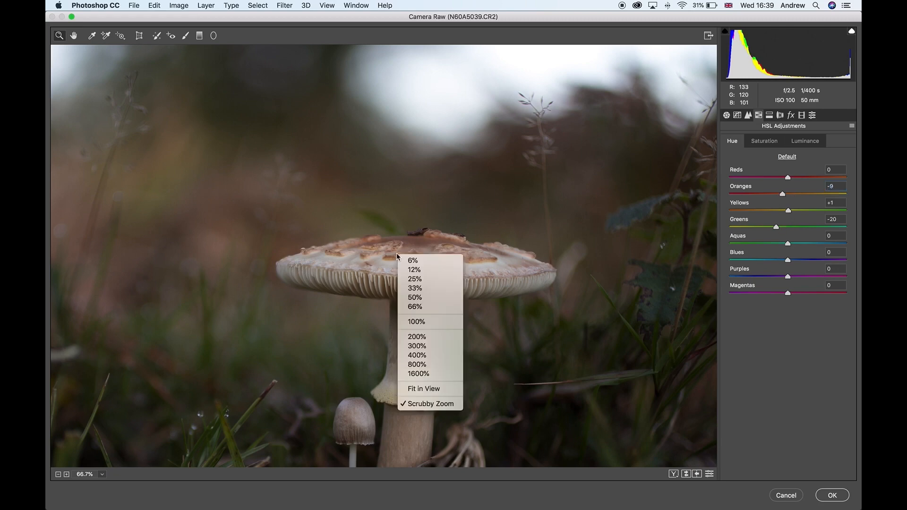
click(435, 392)
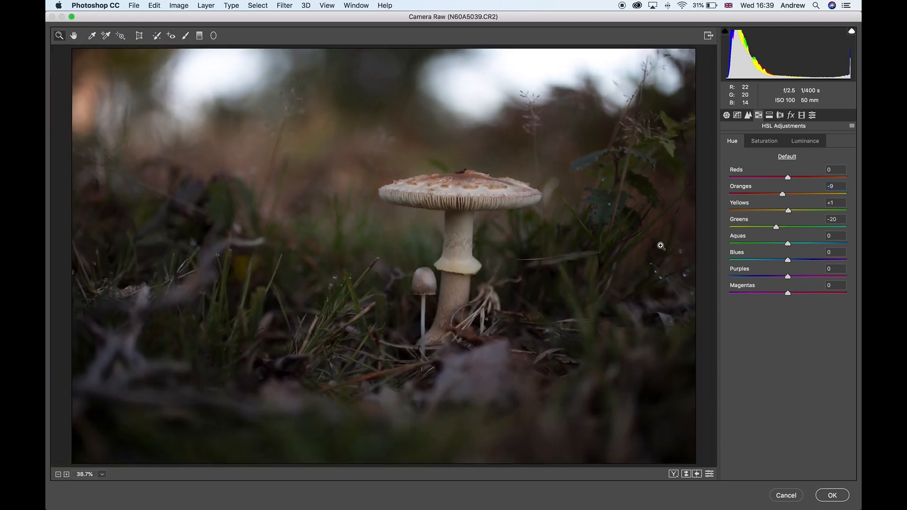
Set the HSL luminance to Oranges +6, Yellows +42 and Greens +31, and apply the Camera Raw adjustments to the layer.
click(806, 141)
drag(788, 228, 801, 211)
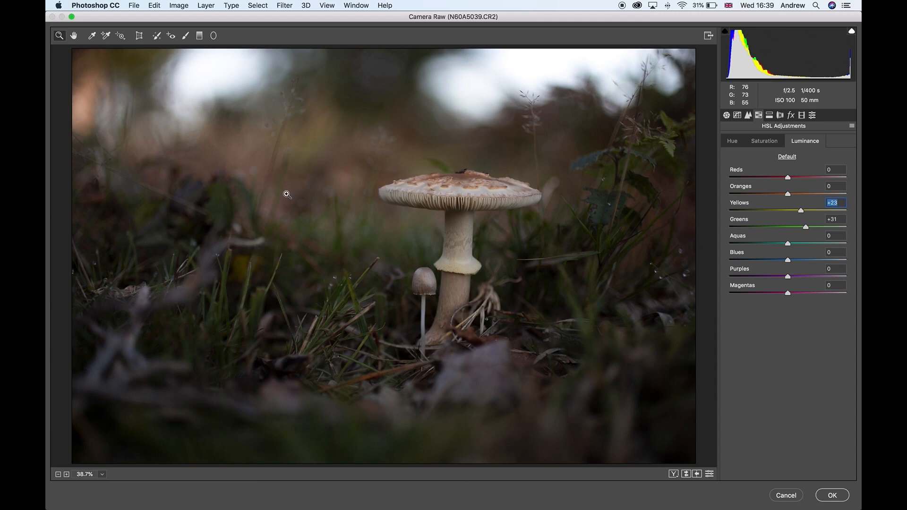
mouse_move(803, 212)
mouse_down()
mouse_move(820, 210)
mouse_move(759, 211)
mouse_move(832, 218)
mouse_move(769, 214)
mouse_move(823, 214)
mouse_move(726, 223)
mouse_move(808, 227)
mouse_up()
mouse_move(788, 196)
mouse_down()
mouse_move(772, 194)
mouse_move(818, 194)
mouse_move(757, 197)
mouse_move(801, 196)
mouse_move(792, 204)
mouse_up()
key(shift+Tab)
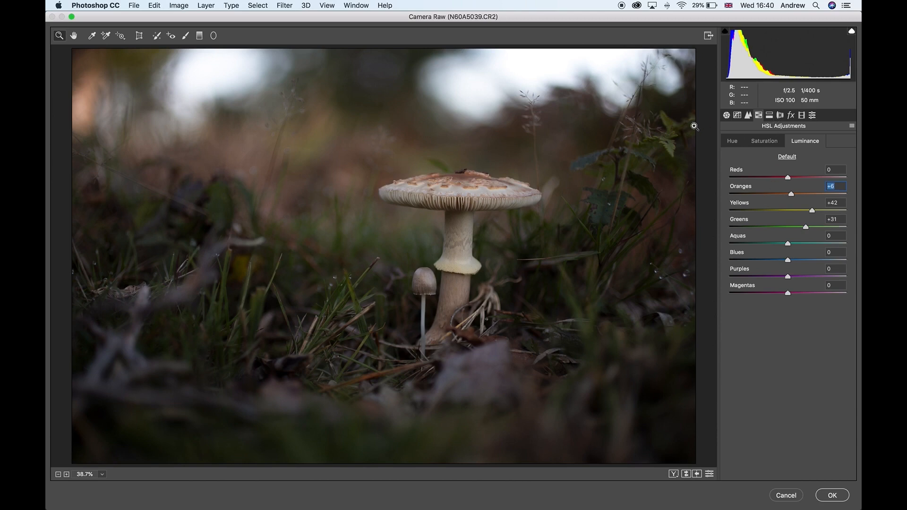
click(727, 115)
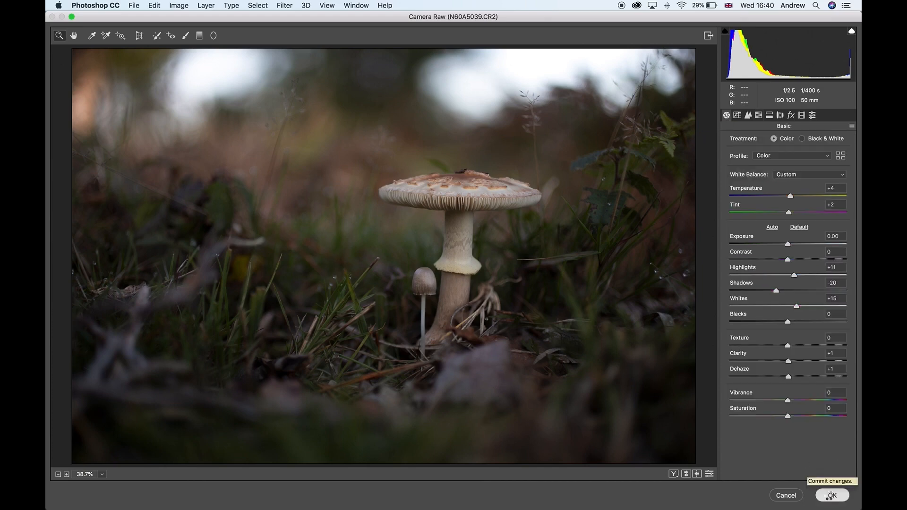
click(830, 495)
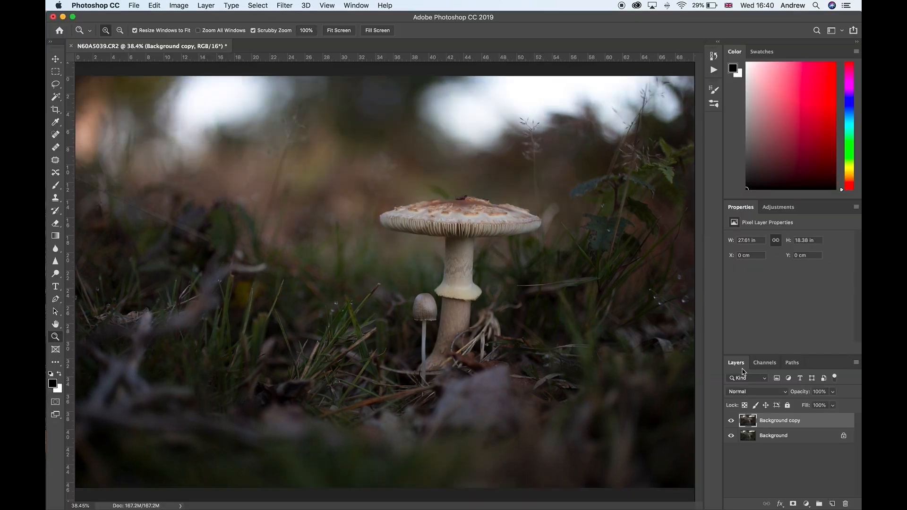
Compare the photo before and after the Camera Raw edits by repeatedly hiding and showing the Background copy layer.
click(732, 421)
click(731, 421)
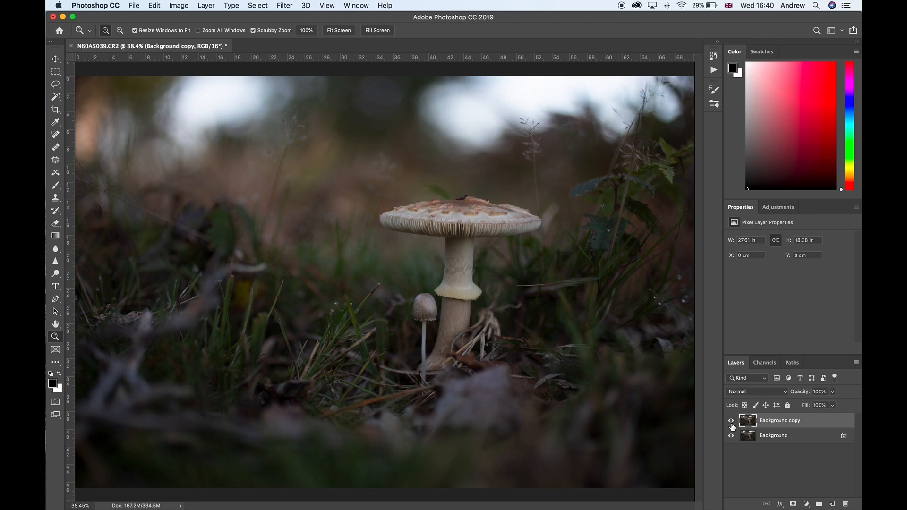
click(731, 421)
click(731, 421)
click(732, 421)
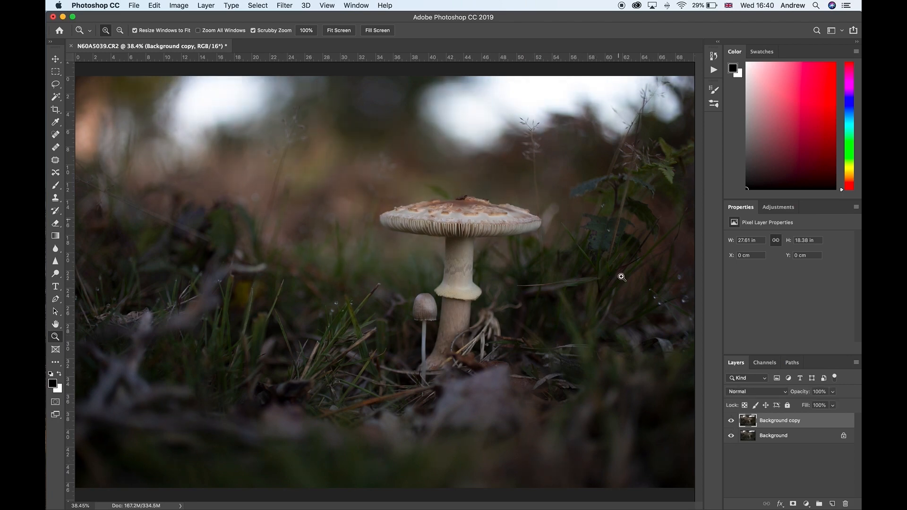
click(732, 421)
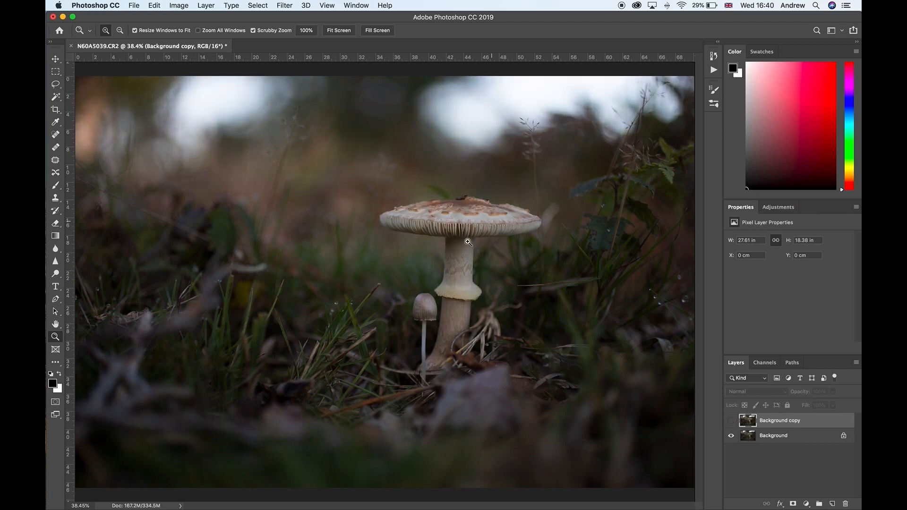
click(731, 421)
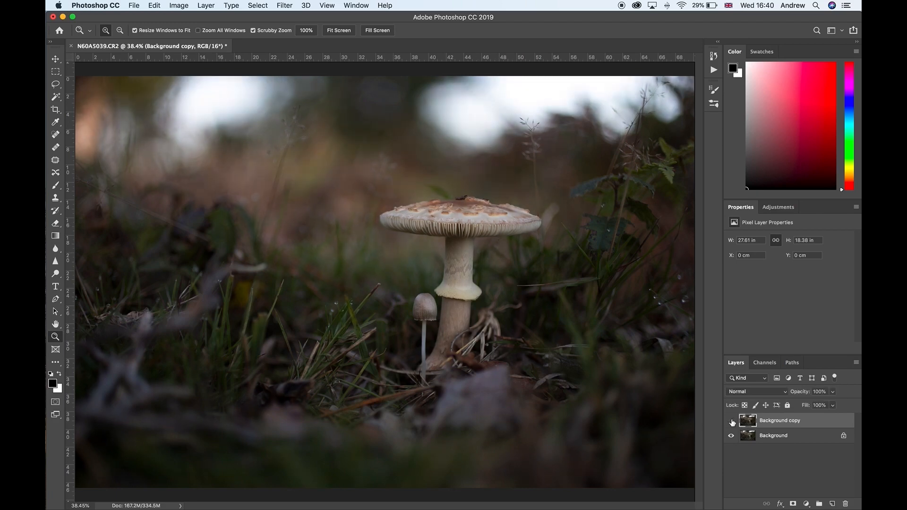
click(731, 421)
click(732, 421)
click(732, 421)
click(731, 421)
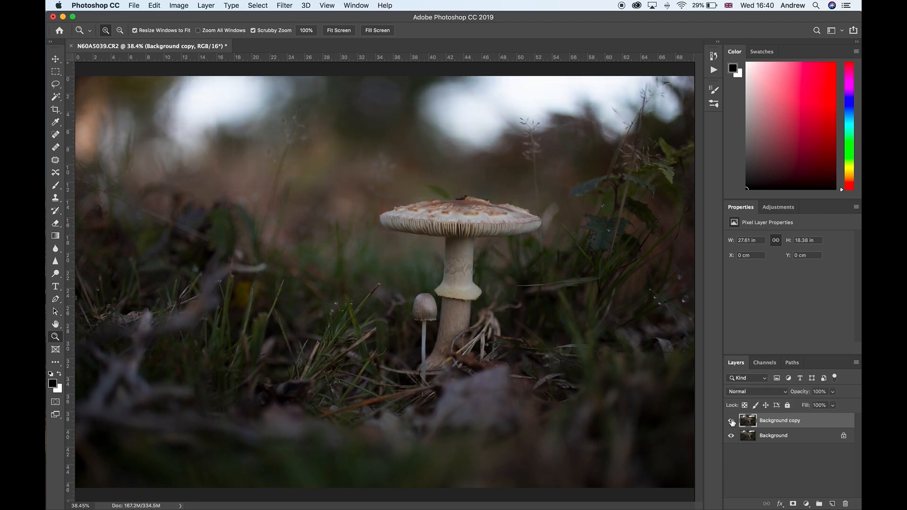
click(732, 421)
click(732, 421)
click(732, 421)
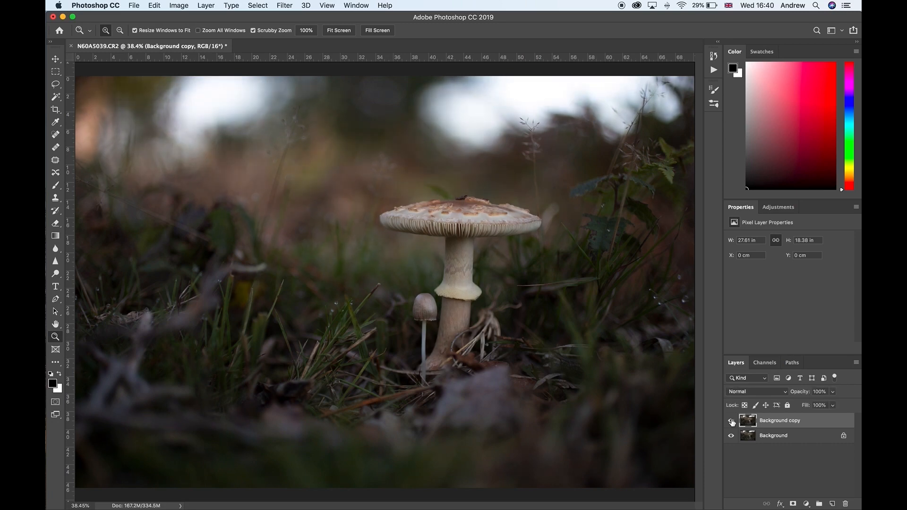
click(731, 421)
click(731, 421)
Duplicate the Background copy layer and open the new copy in the Camera Raw Filter.
drag(792, 425, 833, 505)
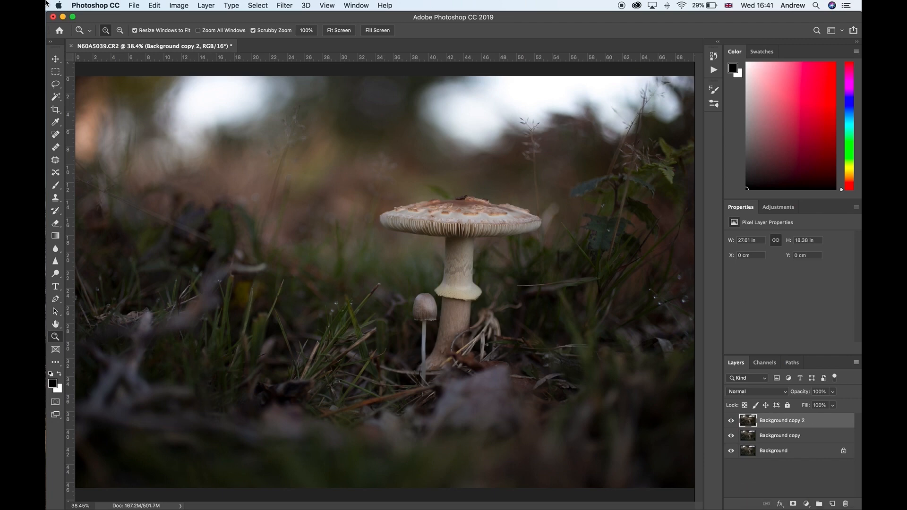
click(290, 5)
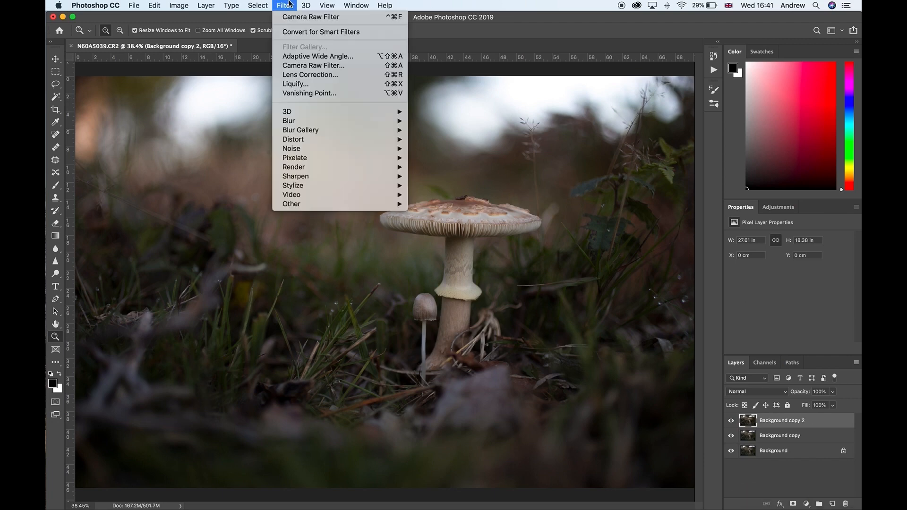
click(316, 65)
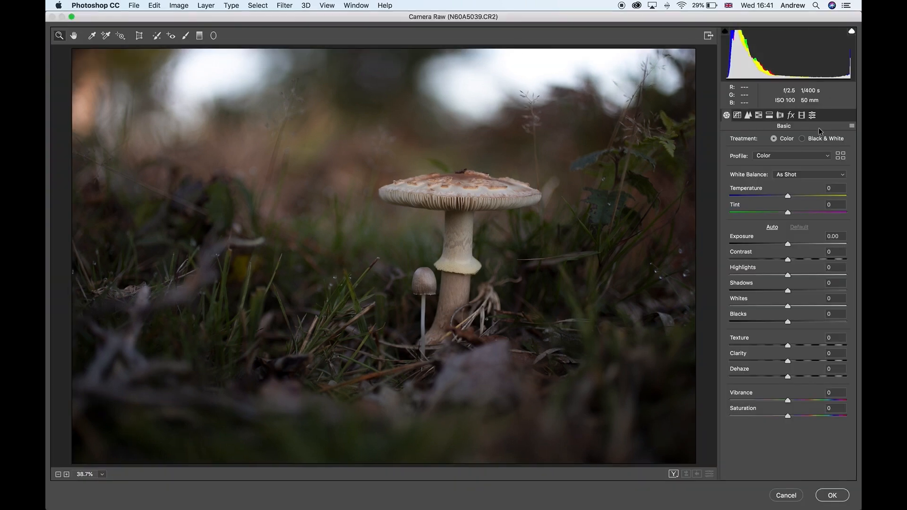
Try the A1 and A3 looks from VSCO Mobile Presets 01 - RAW on the photo, ending with A3 - RAW - 1/2.
click(812, 116)
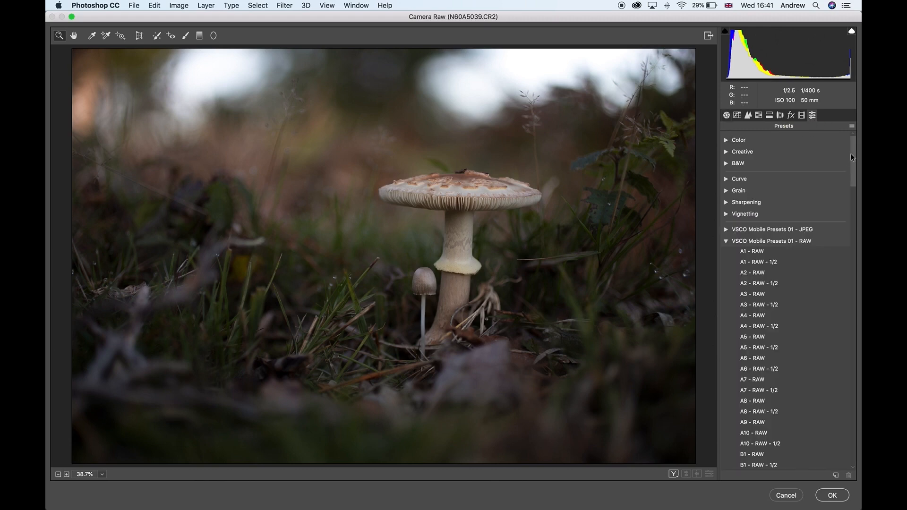
drag(850, 154, 853, 160)
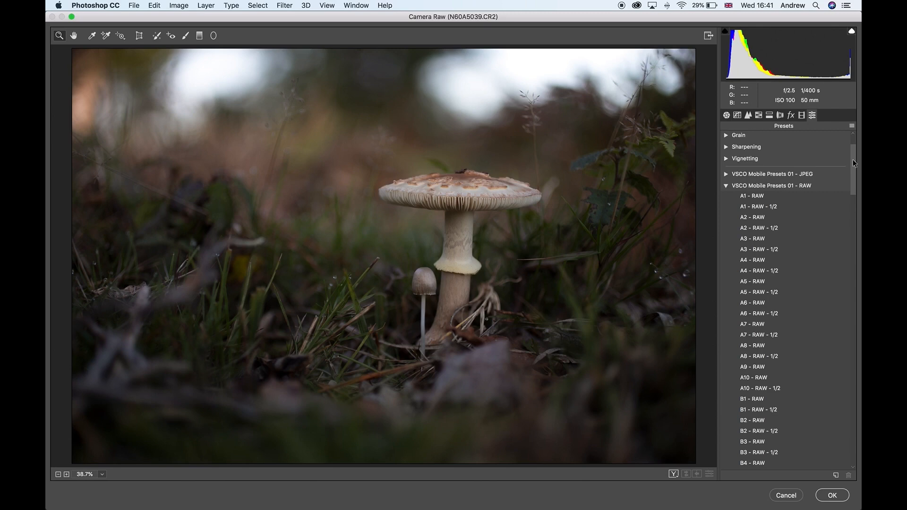
scroll(854, 163, down, 1)
drag(855, 163, 854, 167)
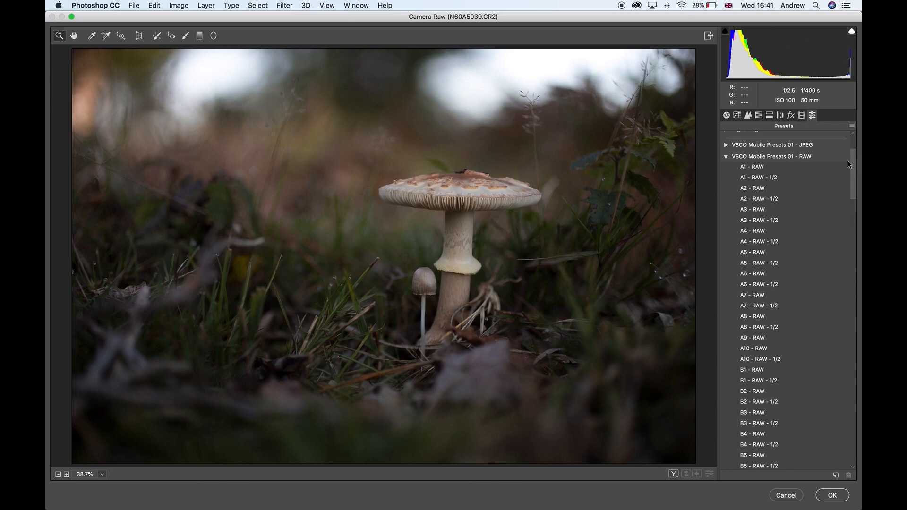
click(846, 167)
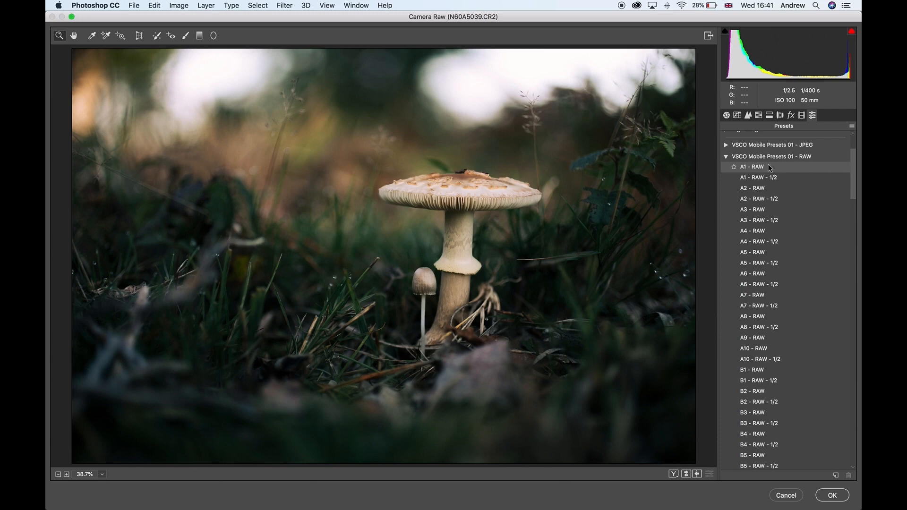
click(781, 180)
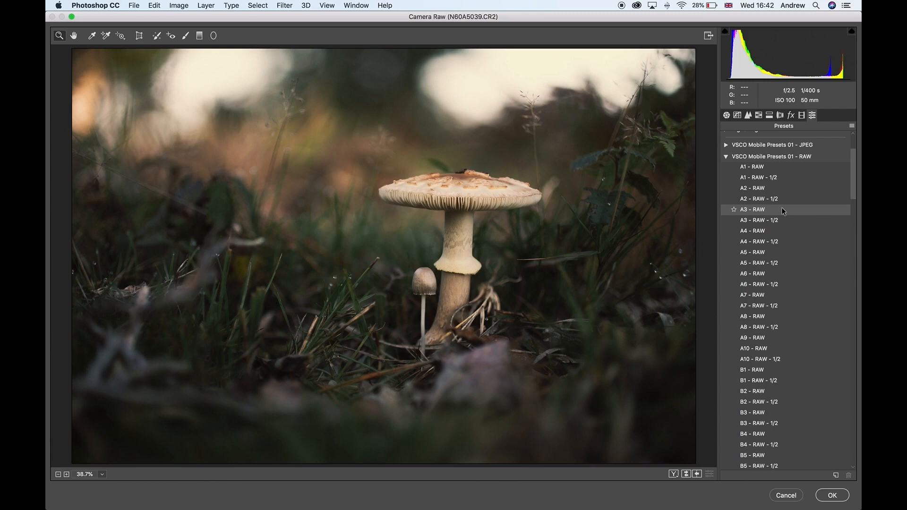
click(775, 221)
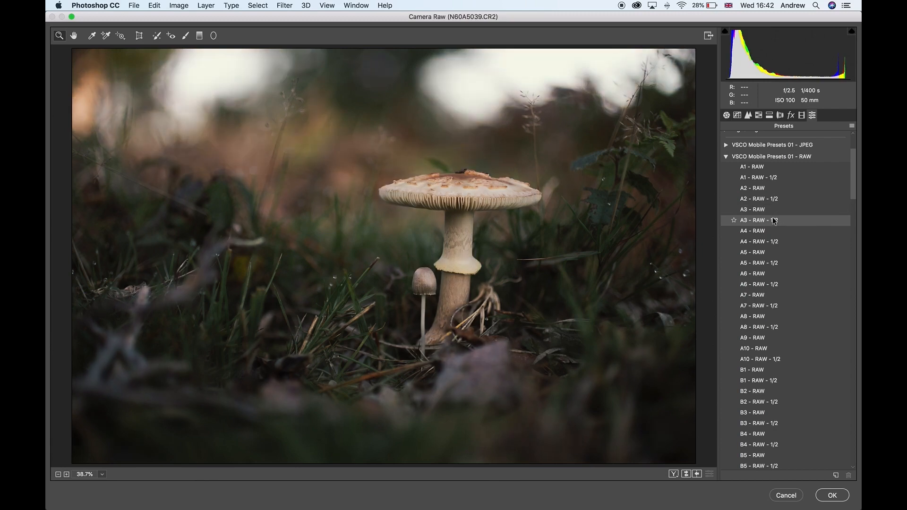
Preview the A4 to A8 looks, full and half strength, from VSCO Mobile Presets 01 - RAW on the photo.
click(774, 231)
click(776, 241)
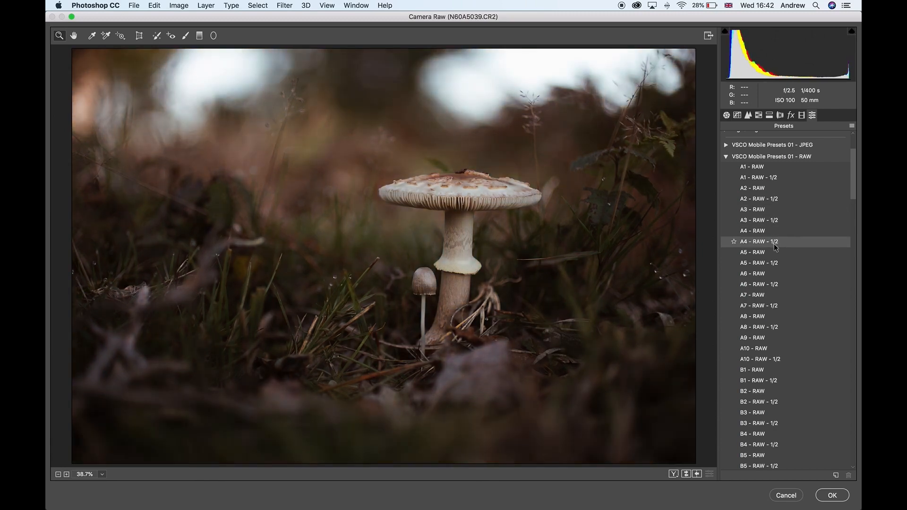
click(778, 252)
click(778, 263)
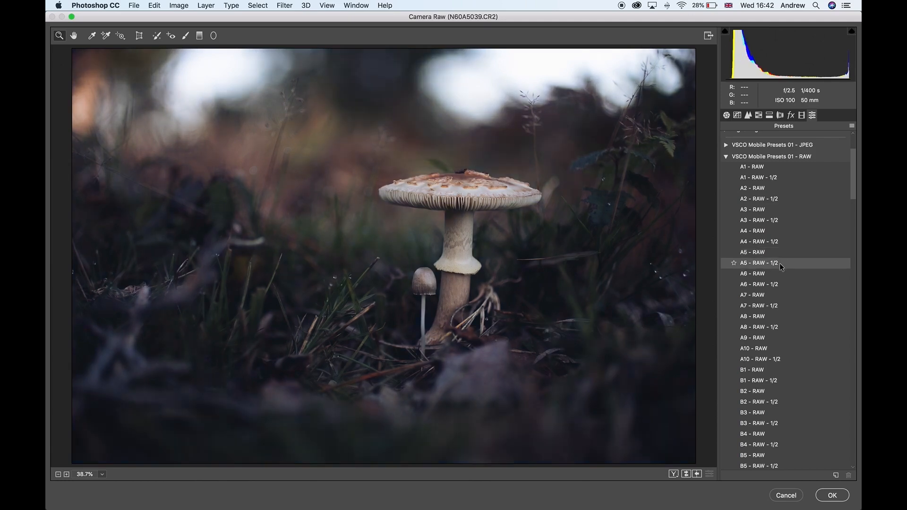
click(779, 273)
click(779, 285)
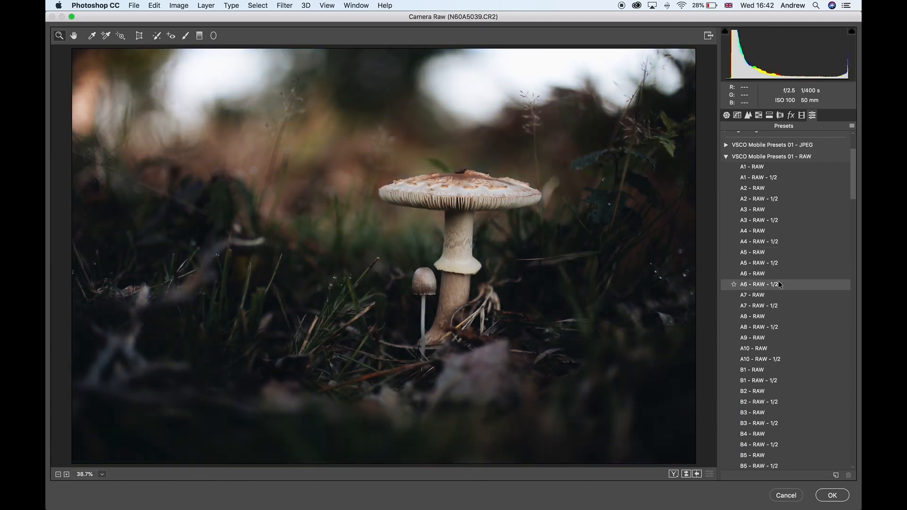
click(779, 295)
click(779, 306)
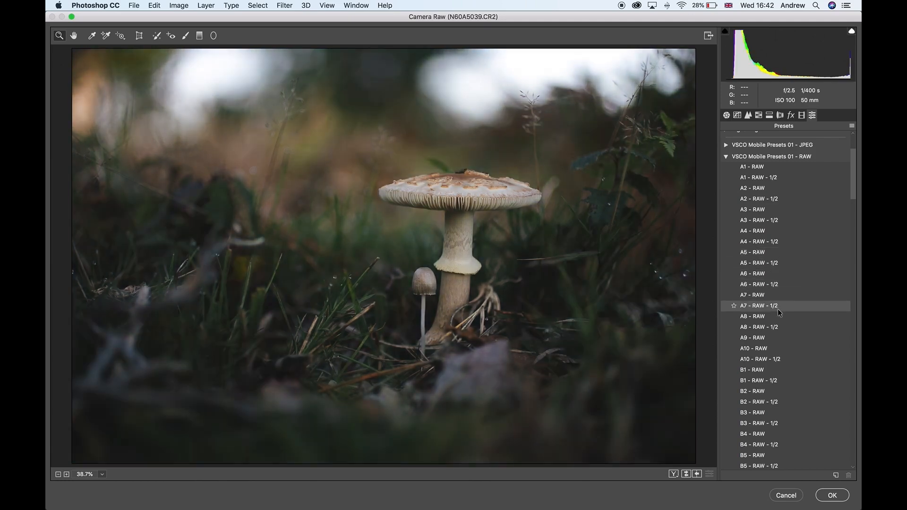
click(780, 317)
click(780, 327)
Apply the A9 - RAW preset to Background copy 2 and commit the Camera Raw Filter.
click(779, 337)
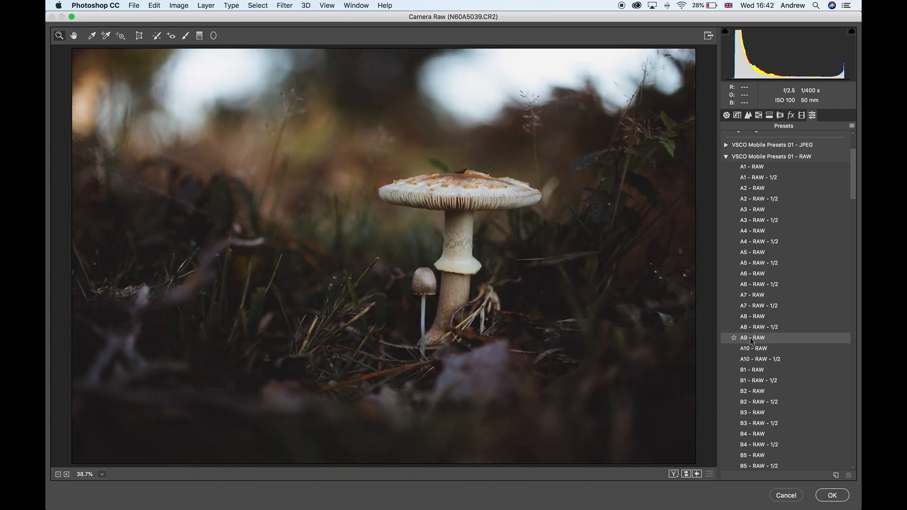
click(750, 338)
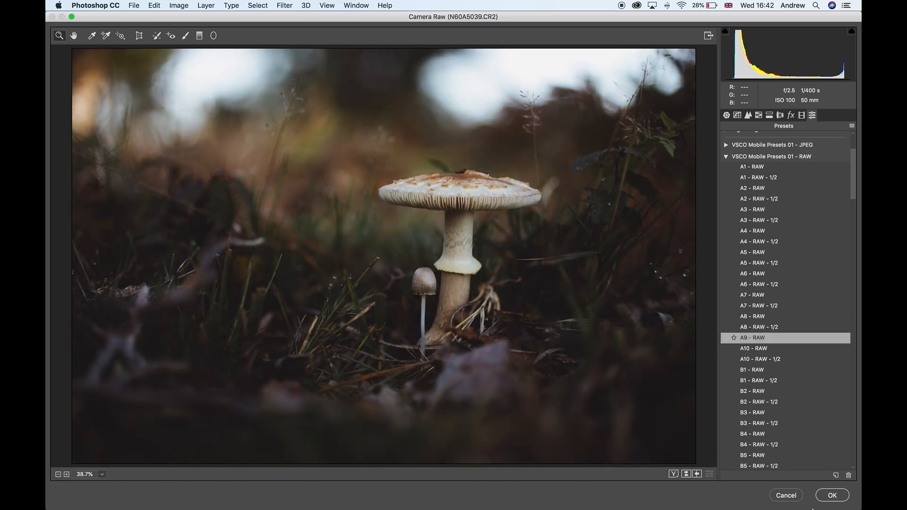
click(829, 495)
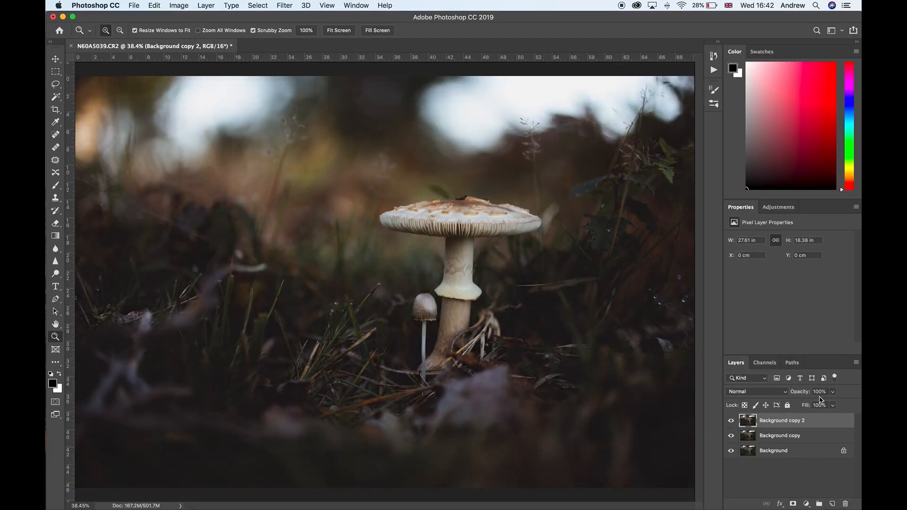
Check Background copy 2's preset effect and reduce the layer's opacity to 60%.
click(731, 421)
click(730, 420)
click(832, 392)
drag(835, 404, 787, 406)
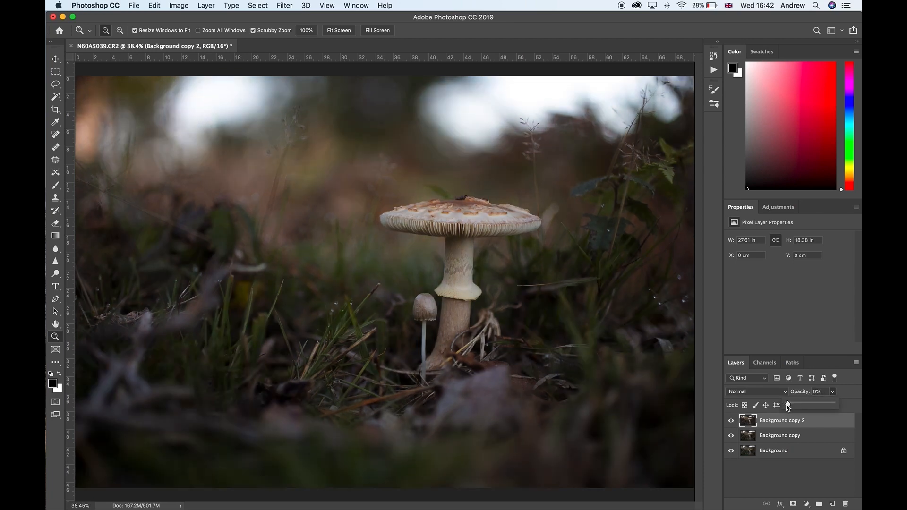
drag(789, 406, 826, 406)
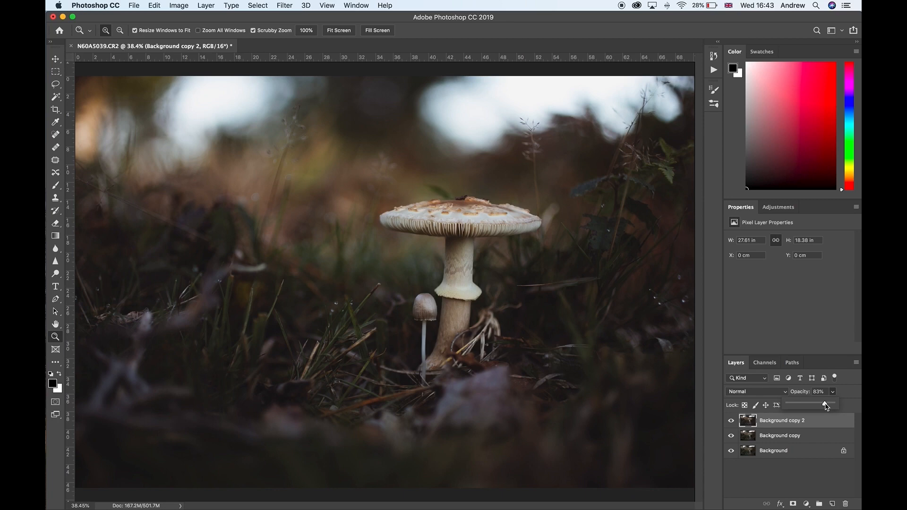
drag(826, 406, 816, 407)
Compare the photo with and without the A9 preset by repeatedly hiding and showing Background copy 2.
click(731, 425)
click(731, 423)
click(731, 422)
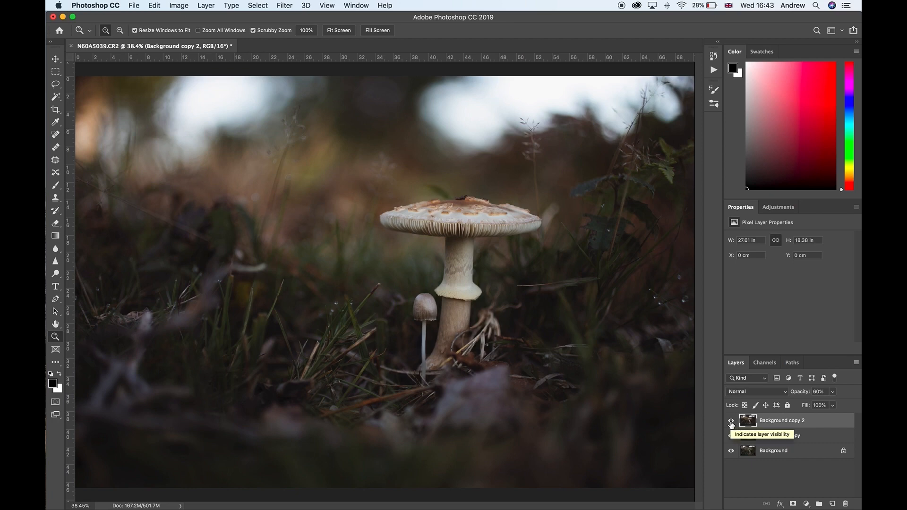
click(731, 424)
click(731, 424)
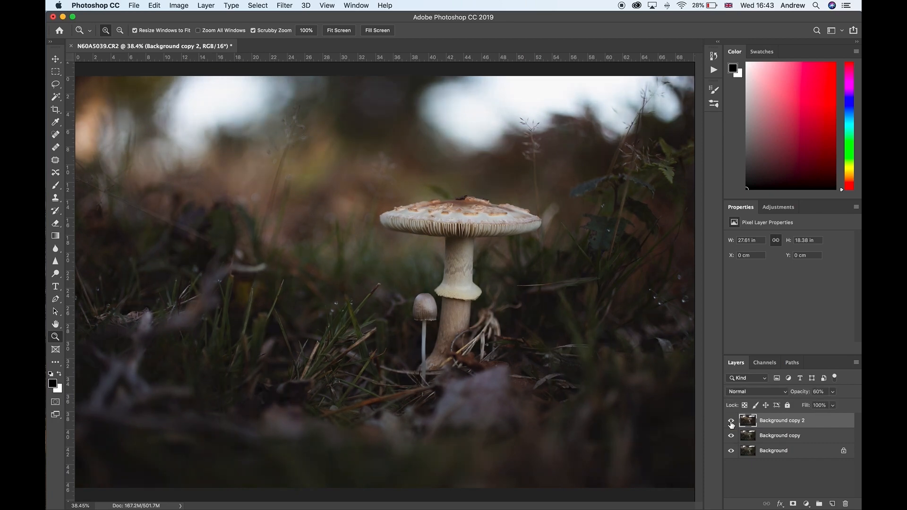
click(731, 424)
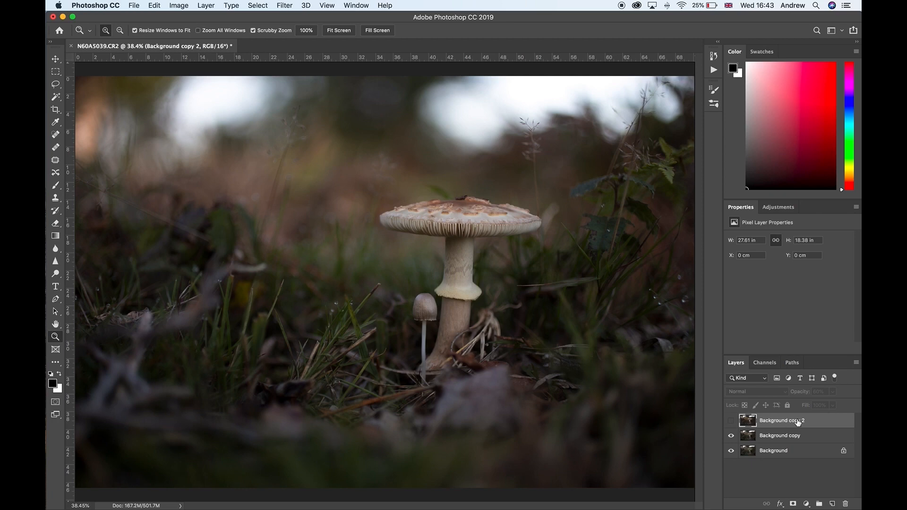
click(731, 424)
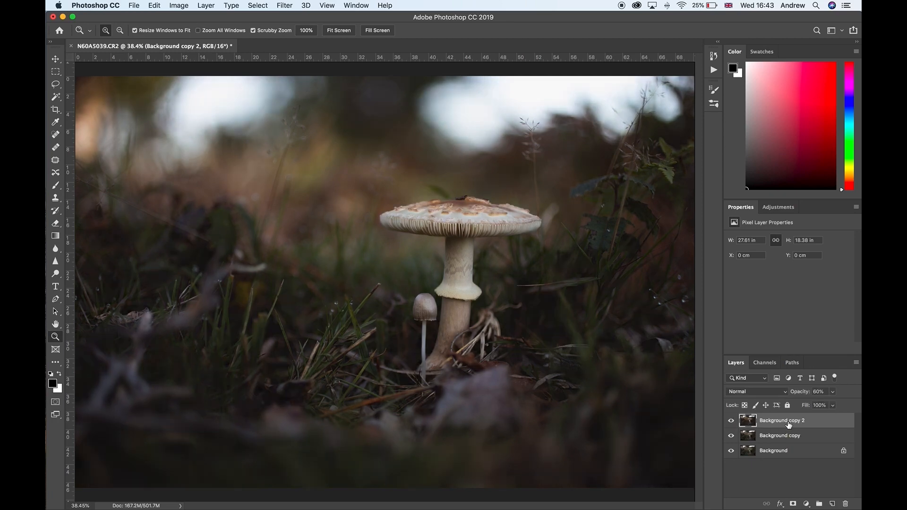
Merge Background copy 2 down into Background copy and duplicate the merged layer.
key(super+e)
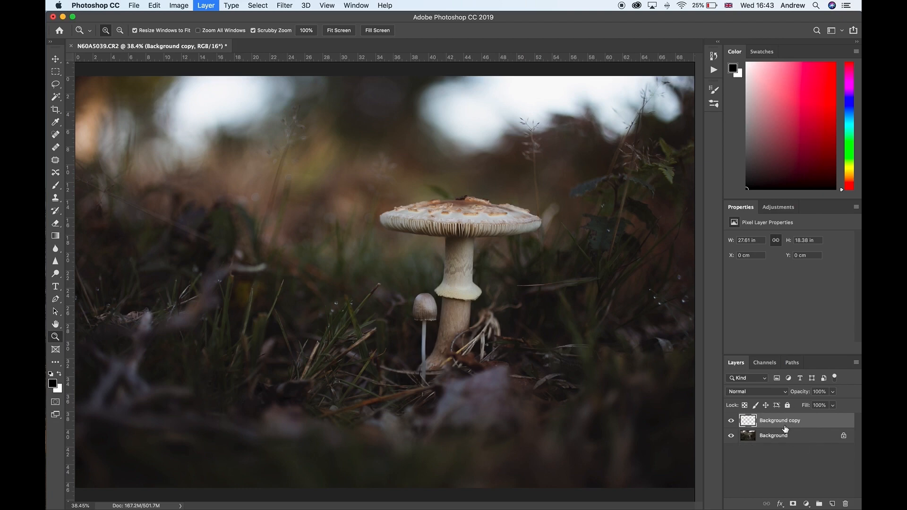
drag(788, 423, 832, 504)
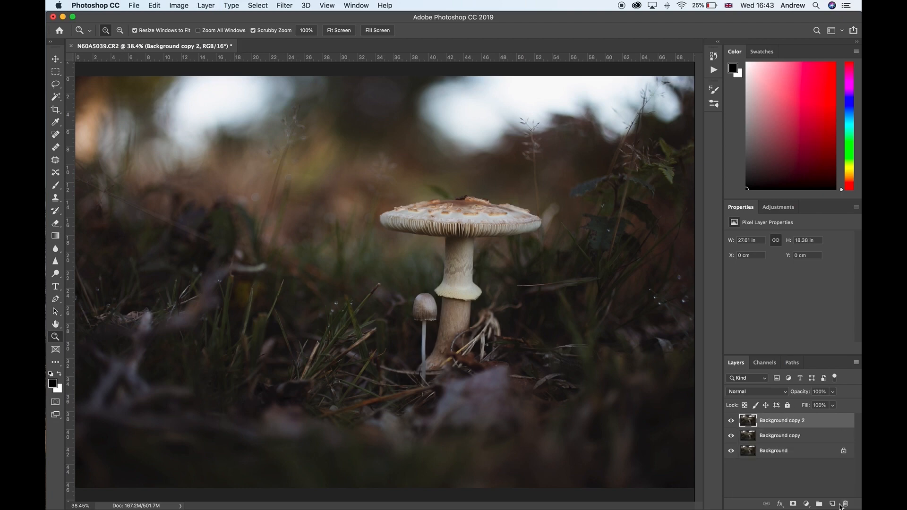
Apply the A5 - RAW - 1/2 preset to the new Background copy 2 with the Camera Raw Filter.
click(285, 5)
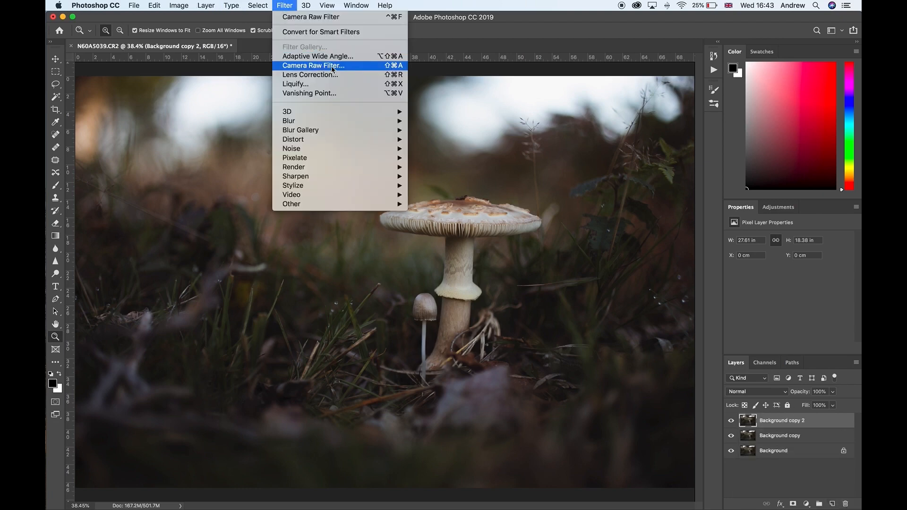
click(332, 68)
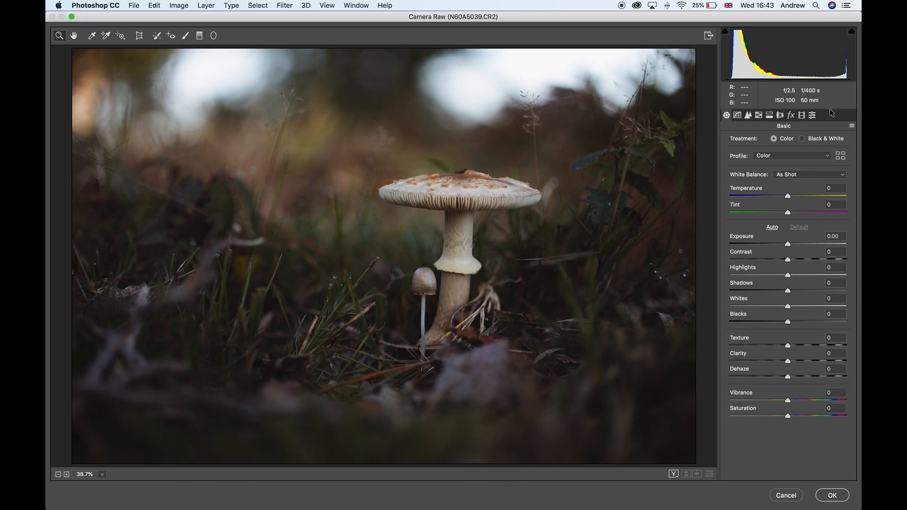
click(813, 115)
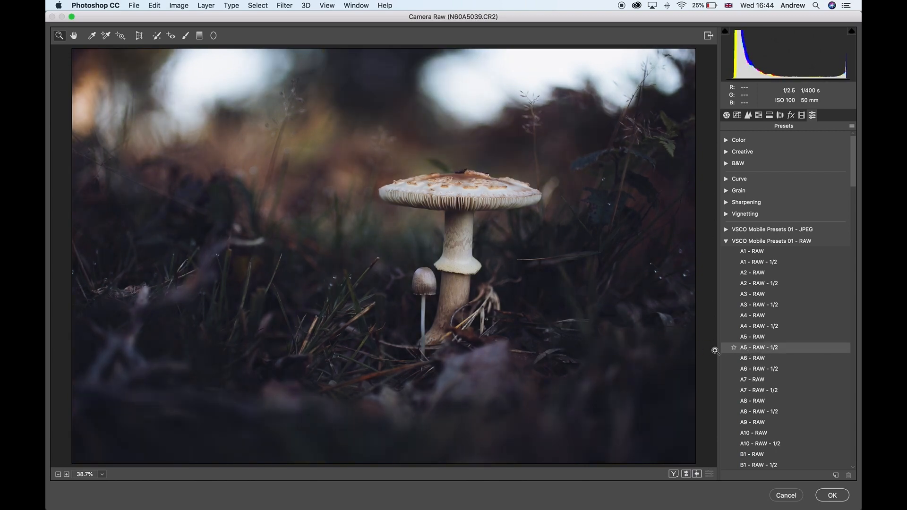
click(767, 350)
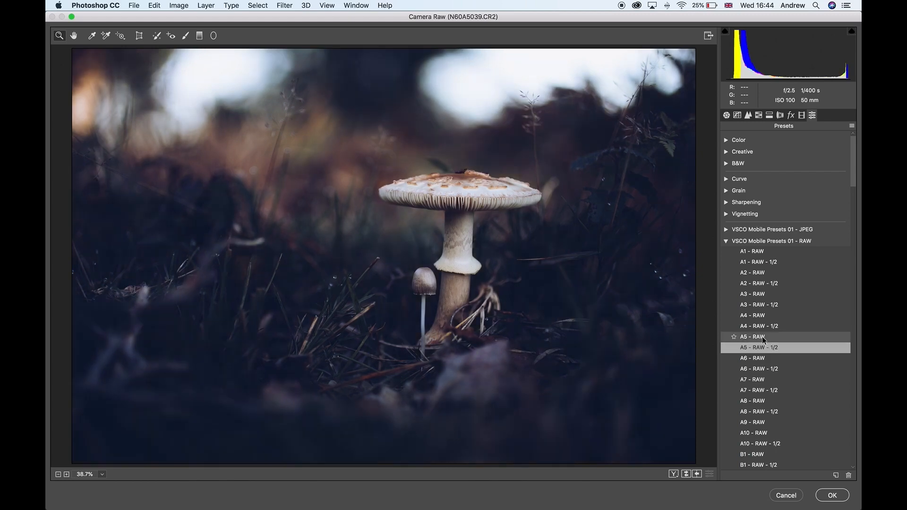
click(832, 495)
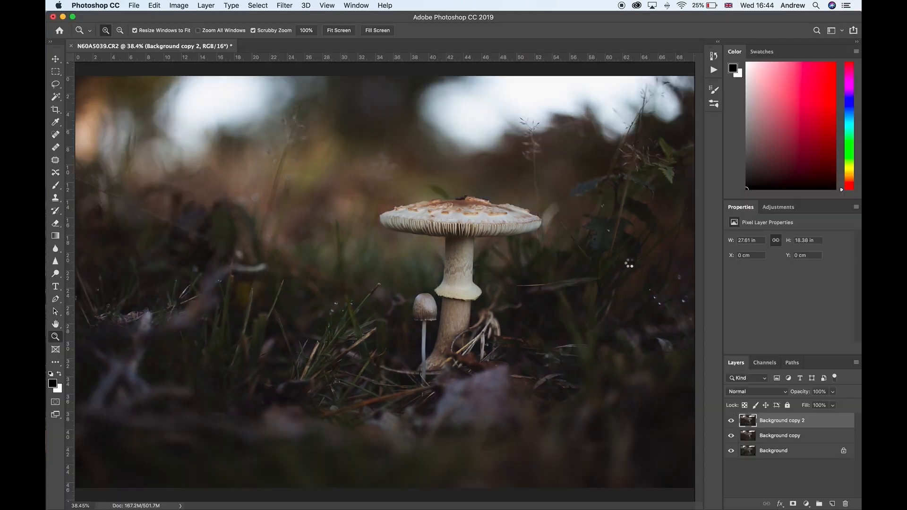
Try 50% opacity on Background copy 2 and check the effect by hiding and showing the layer.
drag(831, 392, 811, 409)
click(732, 422)
click(731, 421)
click(732, 421)
click(731, 420)
click(732, 421)
Try 40% opacity on Background copy 2 and compare the photo with the layer hidden and shown.
click(832, 393)
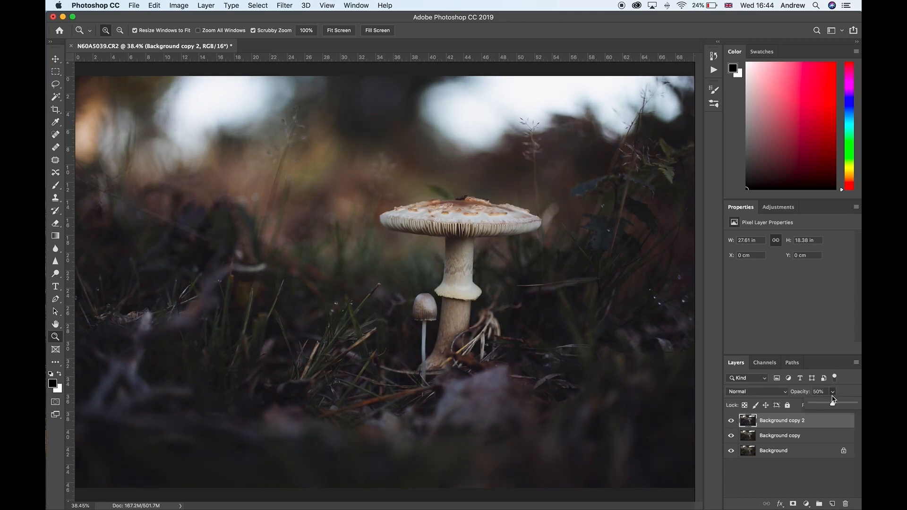
drag(831, 404, 828, 404)
click(731, 421)
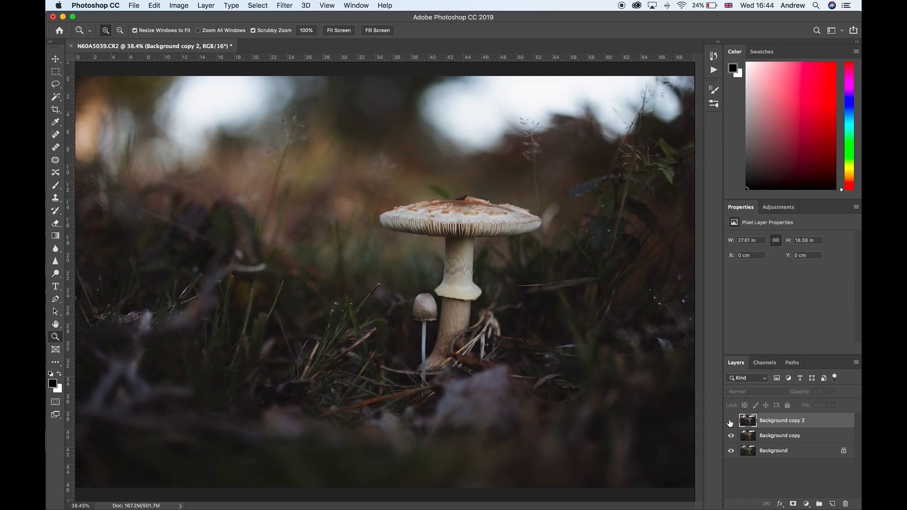
click(731, 420)
click(731, 421)
click(731, 421)
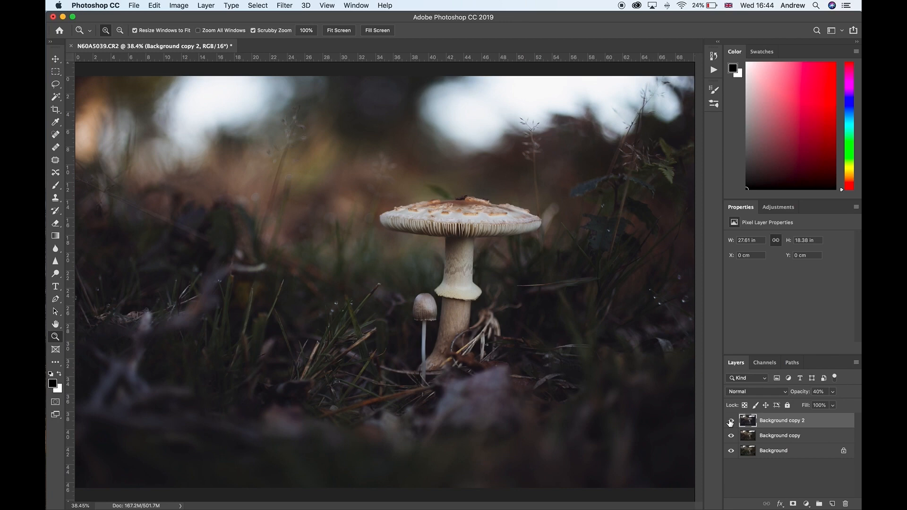
Set Background copy 2's opacity to 33% and check the result by toggling the layer's visibility.
click(833, 391)
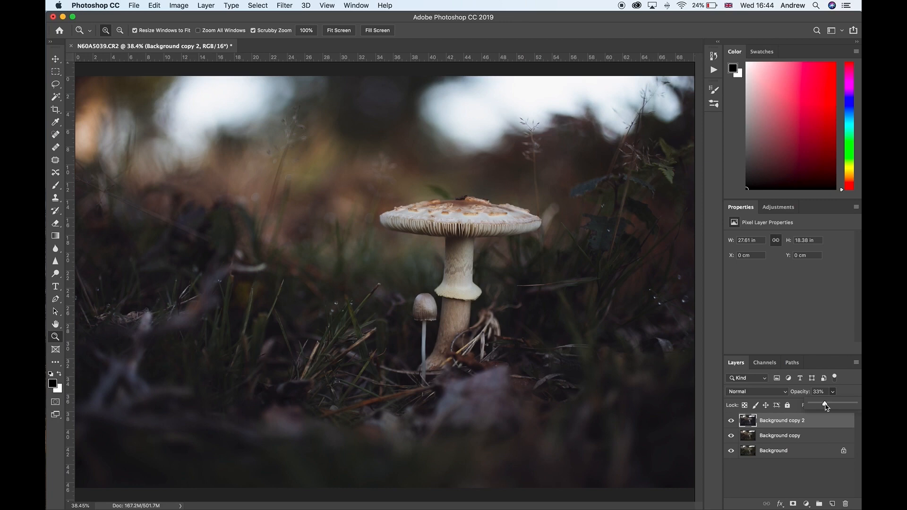
click(731, 421)
click(730, 421)
click(731, 421)
click(730, 420)
click(730, 422)
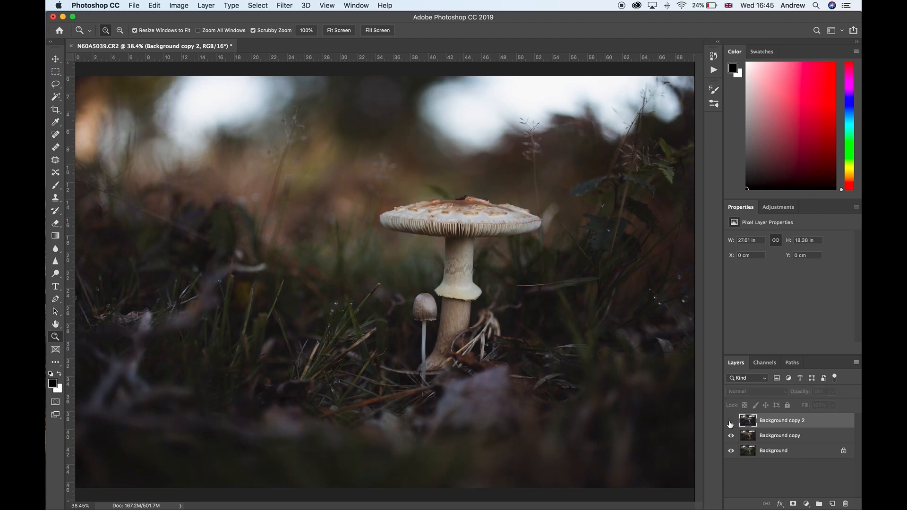
click(730, 421)
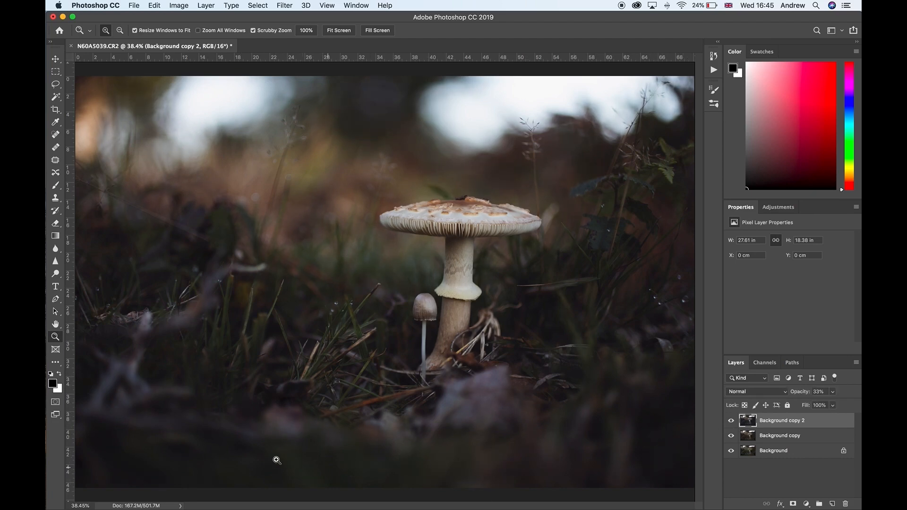
Compare the photo with and without the A5 preset by repeatedly hiding and showing Background copy 2.
click(732, 422)
click(732, 422)
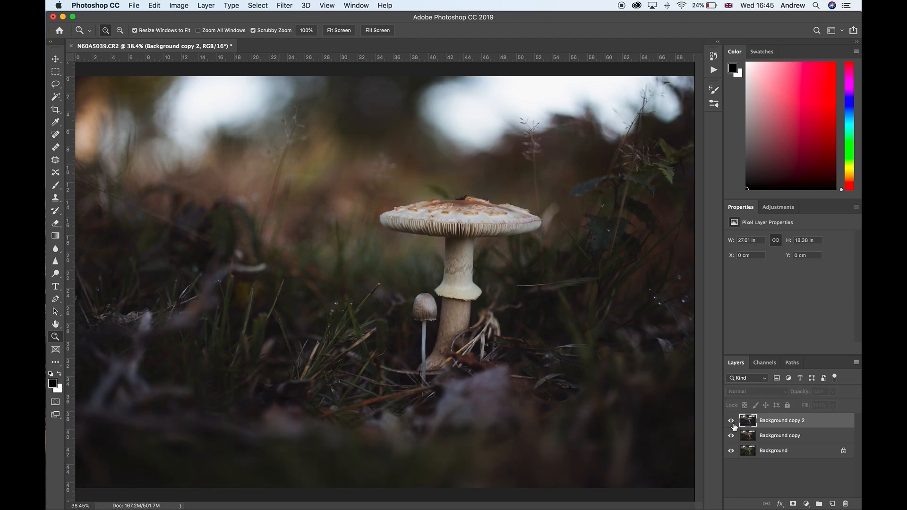
click(732, 422)
click(732, 422)
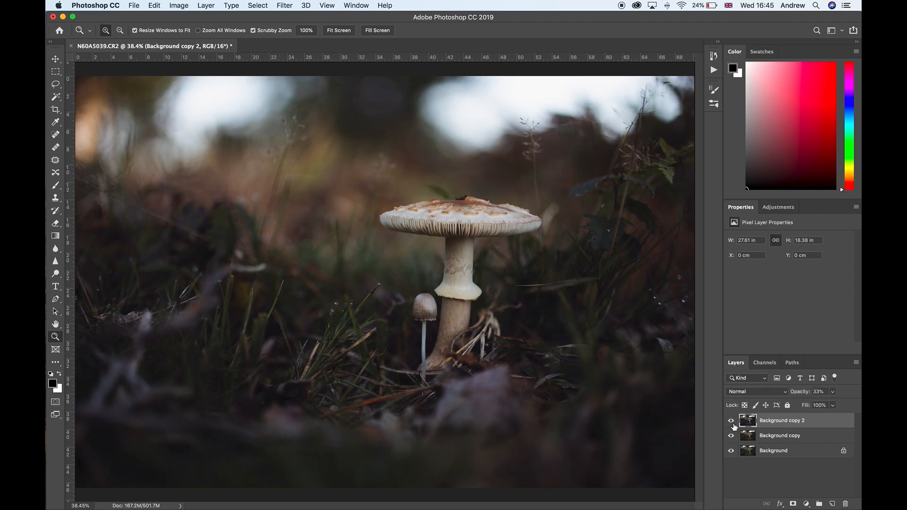
click(732, 422)
click(732, 422)
click(733, 423)
click(733, 422)
click(733, 423)
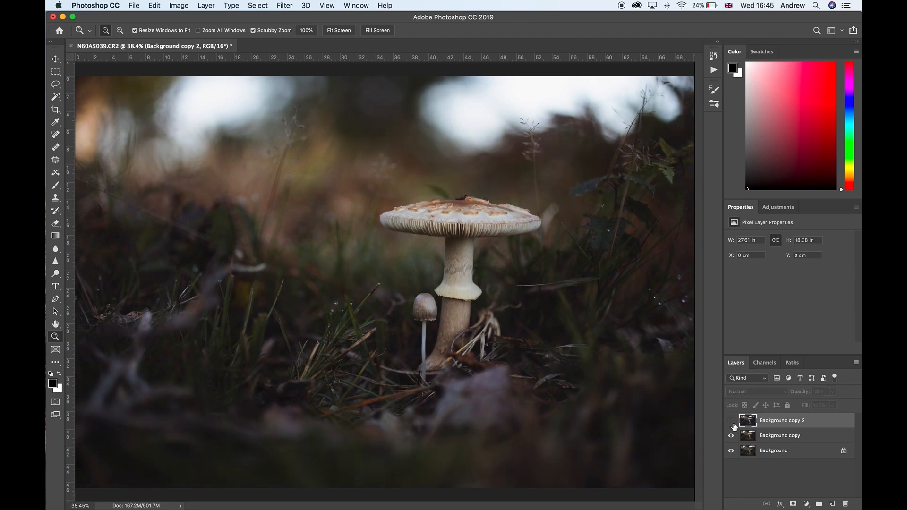
click(733, 423)
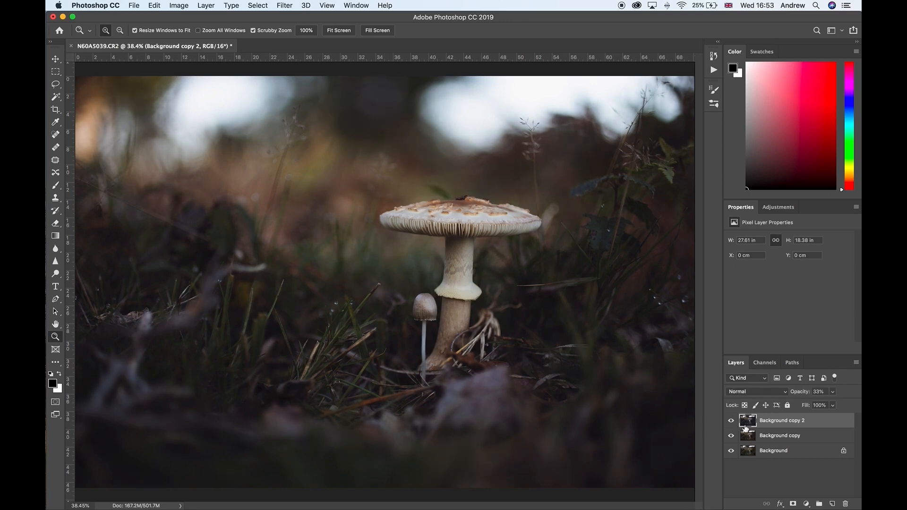
Merge Background copy 2 down into Background copy and compare the merged edit with the original Background.
key(super+j)
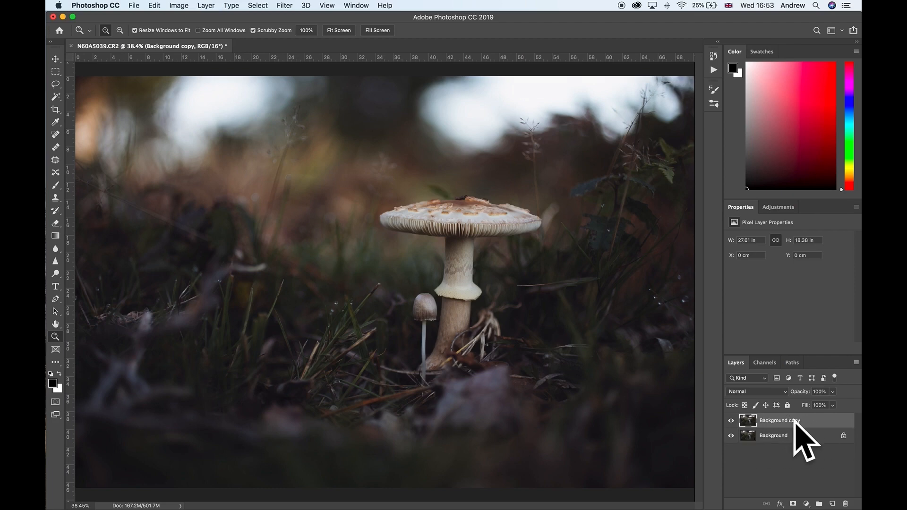
click(732, 421)
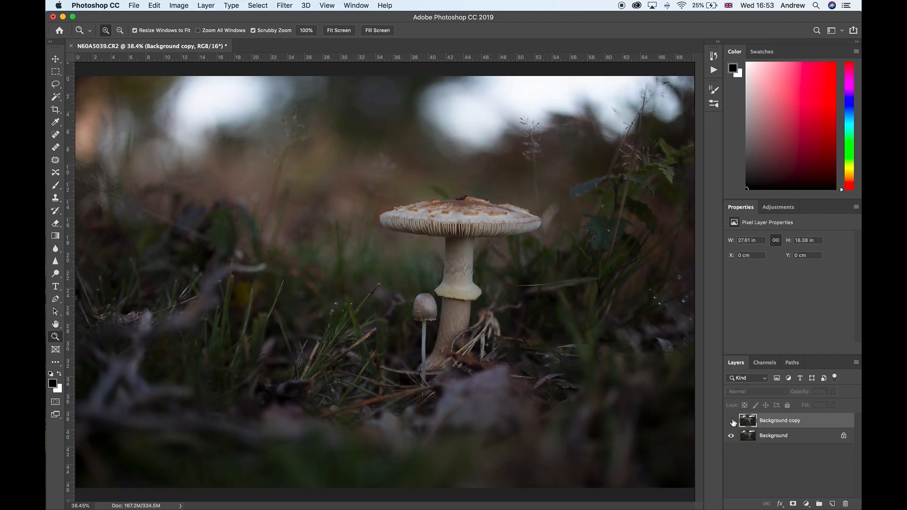
click(732, 421)
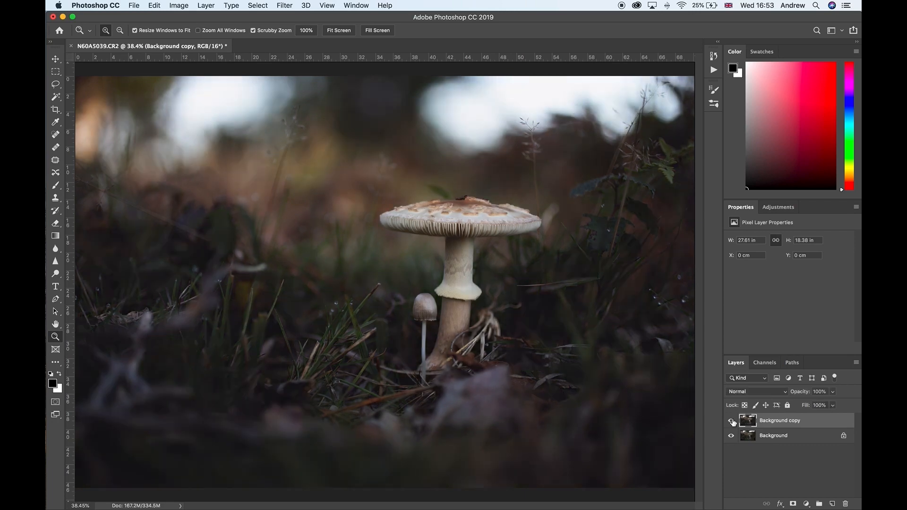
click(731, 421)
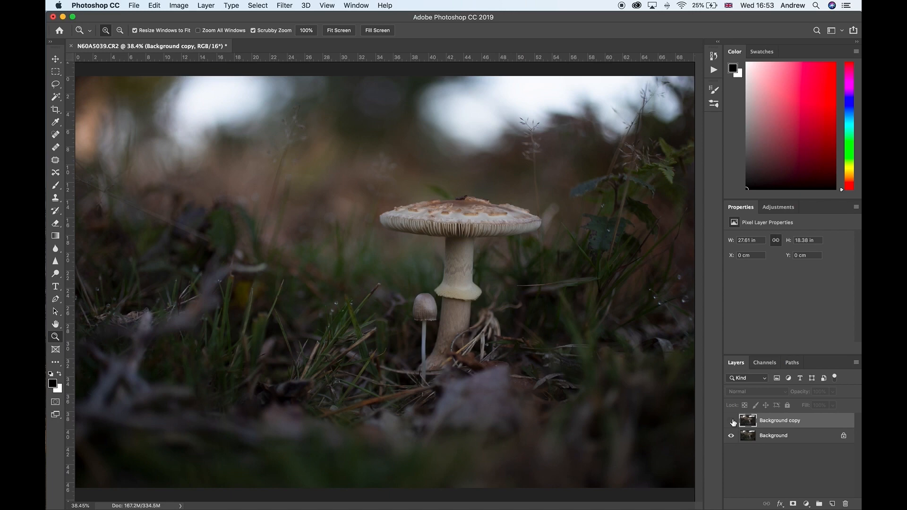
click(731, 421)
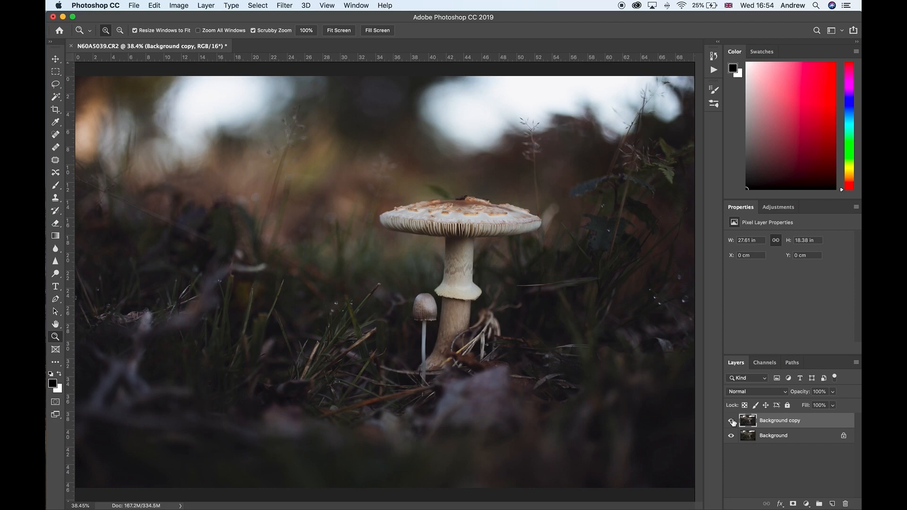
Hide and show Background copy once more to check the merged edit against the original photo.
click(732, 421)
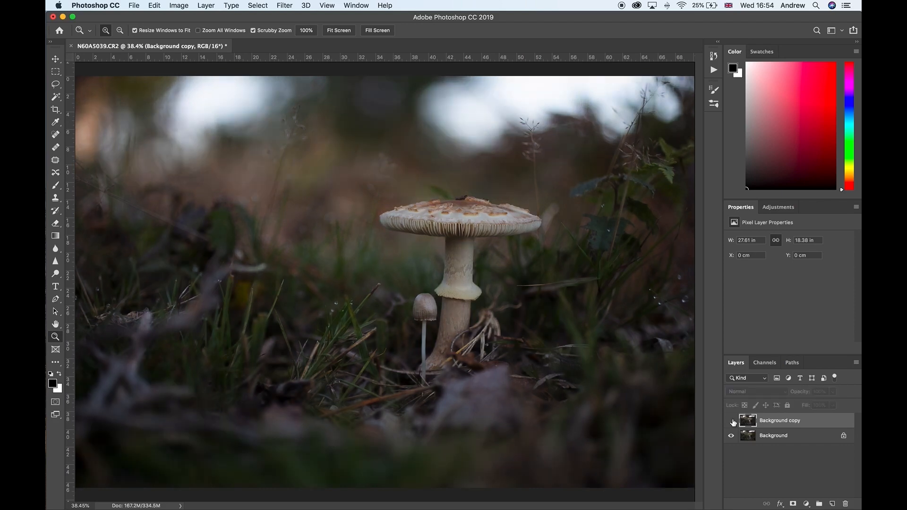
click(732, 421)
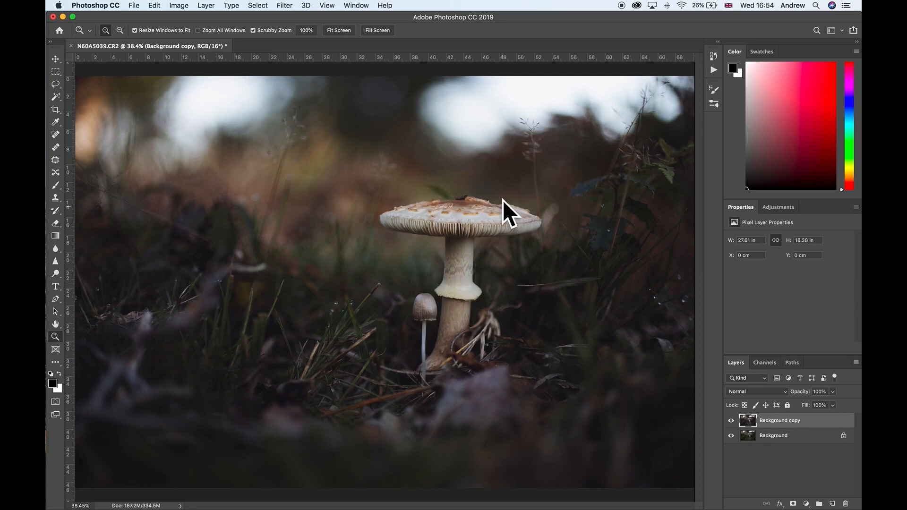
Add a new layer above Background copy and fill it with 50% Gray.
click(832, 504)
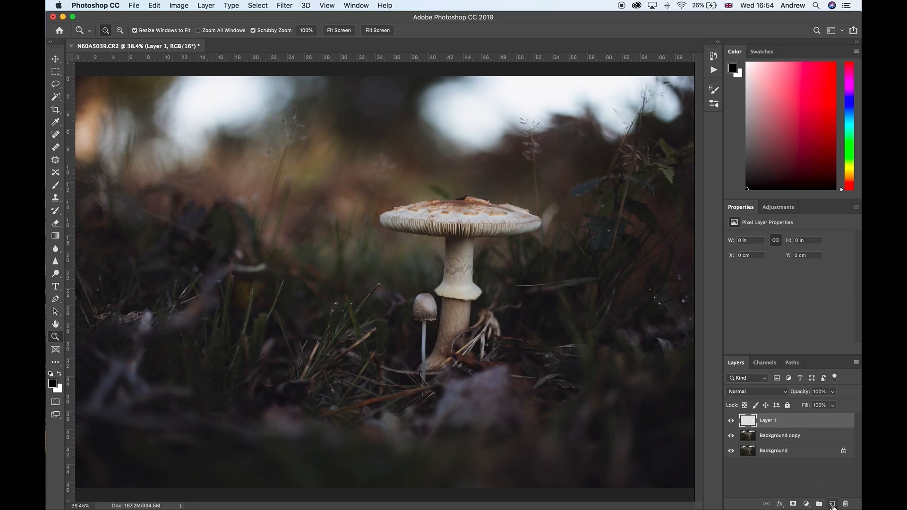
click(151, 5)
click(163, 160)
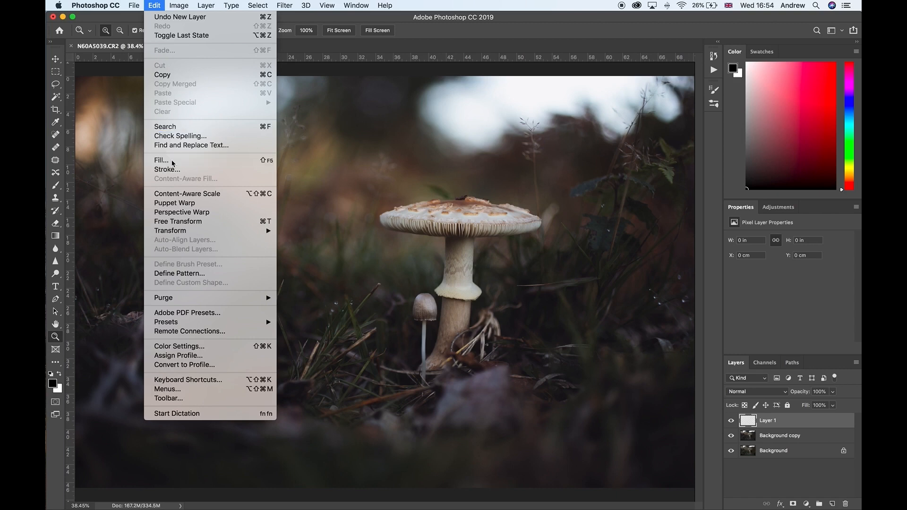
click(471, 203)
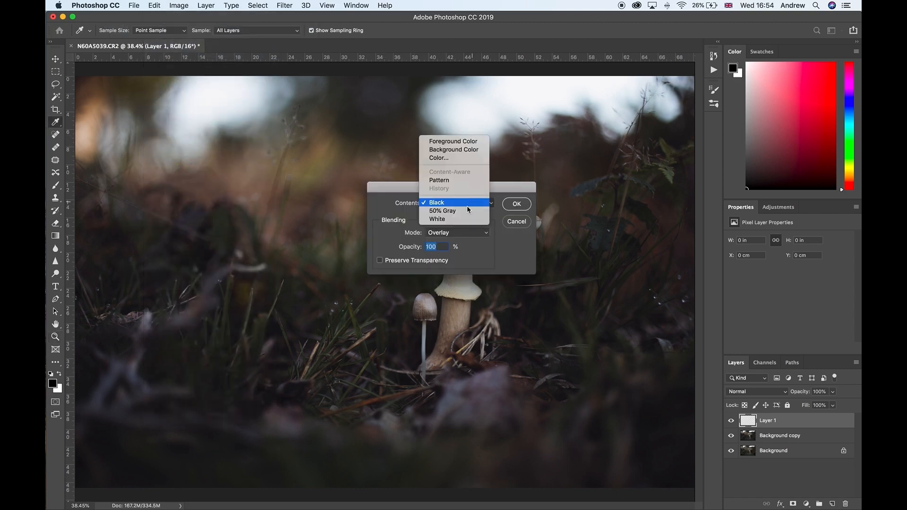
click(463, 211)
click(516, 204)
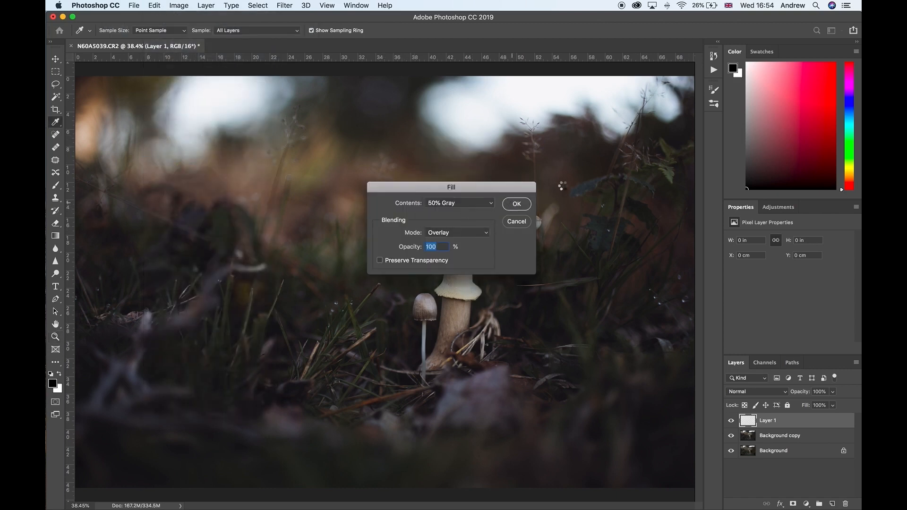
Set the grey Layer 1's blend mode to Overlay.
key(z)
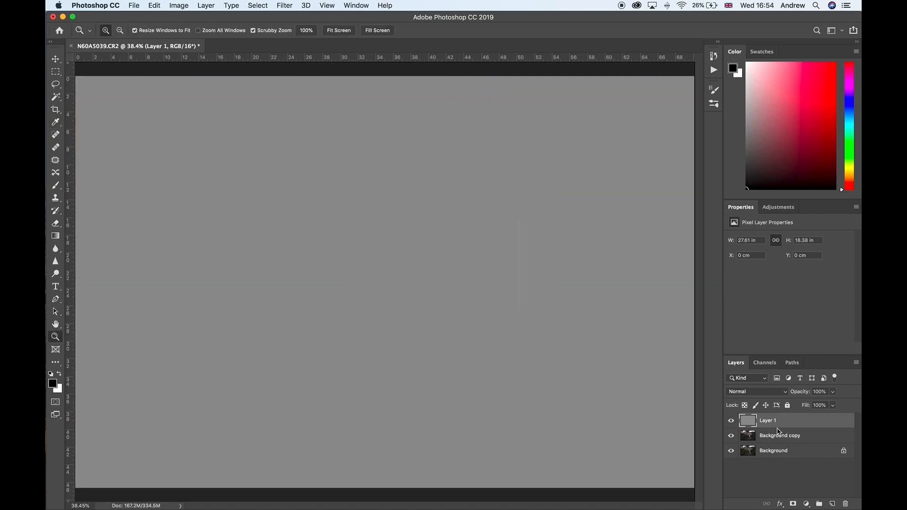
click(777, 392)
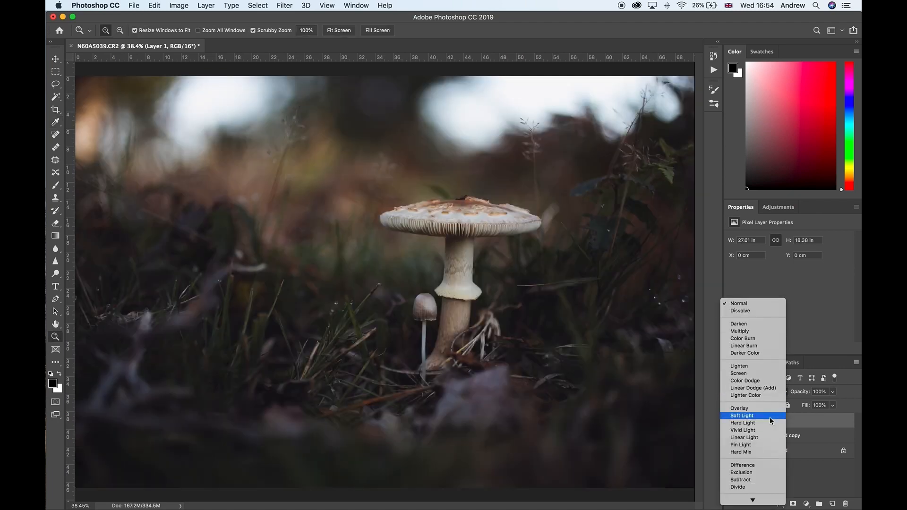
click(746, 409)
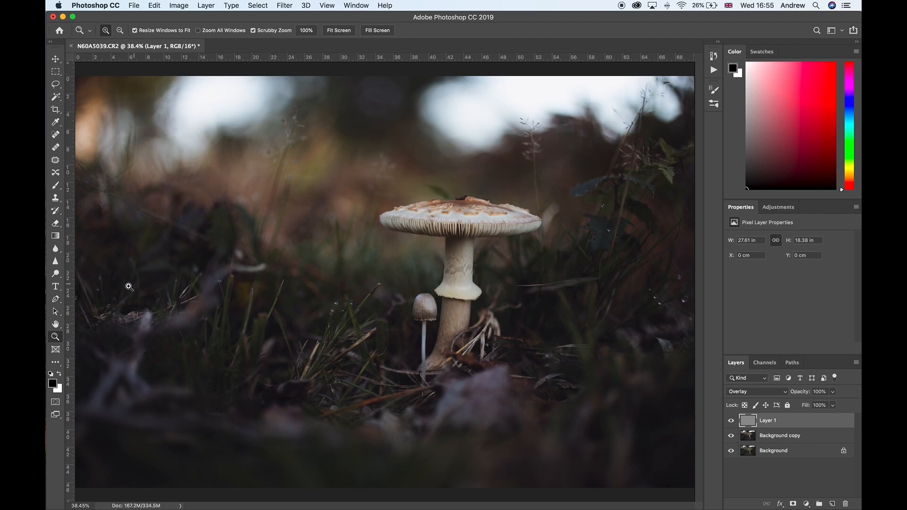
Try black brush strokes over the mushroom's cap and white strokes over its stem on Layer 1, and undo them.
key(b)
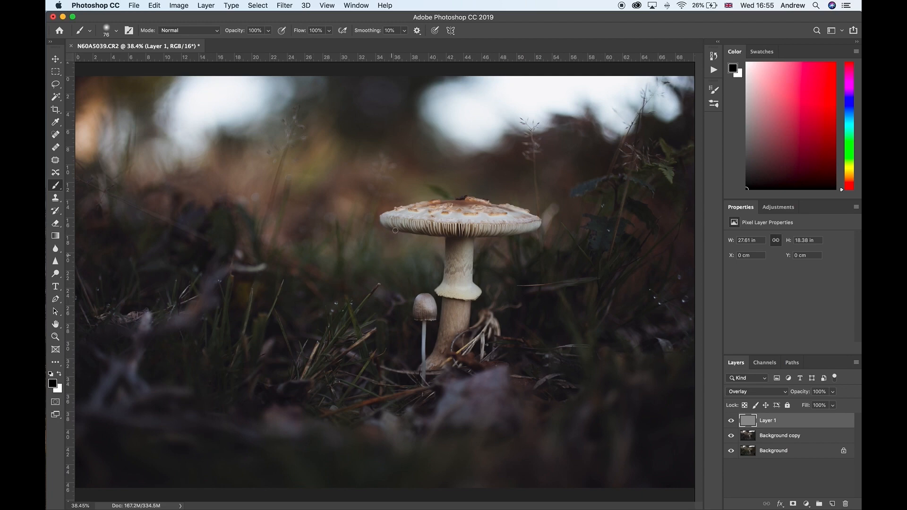
mouse_move(491, 228)
mouse_down()
mouse_move(287, 232)
mouse_move(311, 205)
mouse_move(534, 211)
mouse_up()
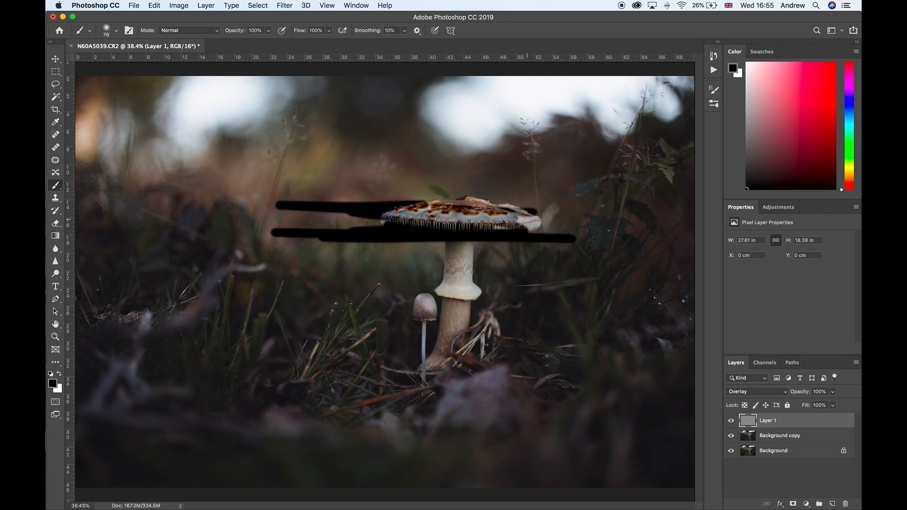
key(x)
mouse_move(505, 261)
mouse_down()
mouse_move(300, 277)
mouse_move(548, 296)
mouse_move(291, 315)
mouse_move(468, 326)
mouse_up()
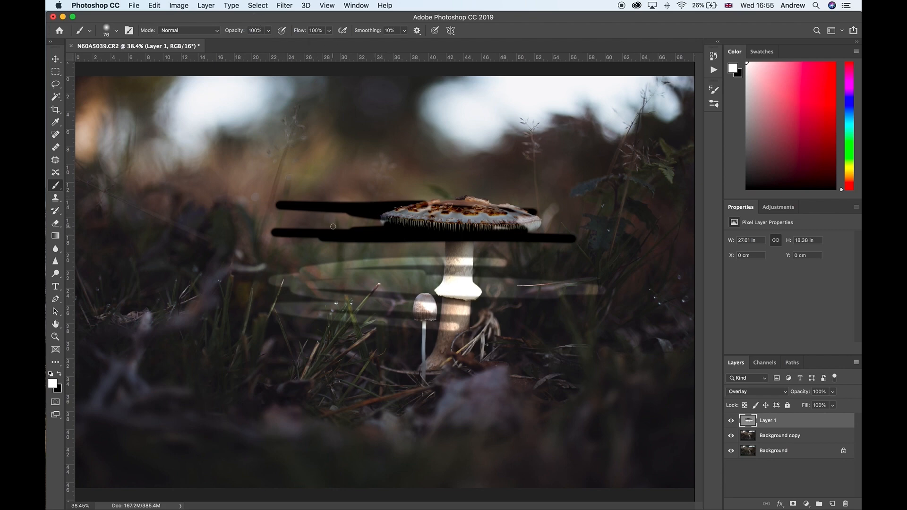
key(super+z)
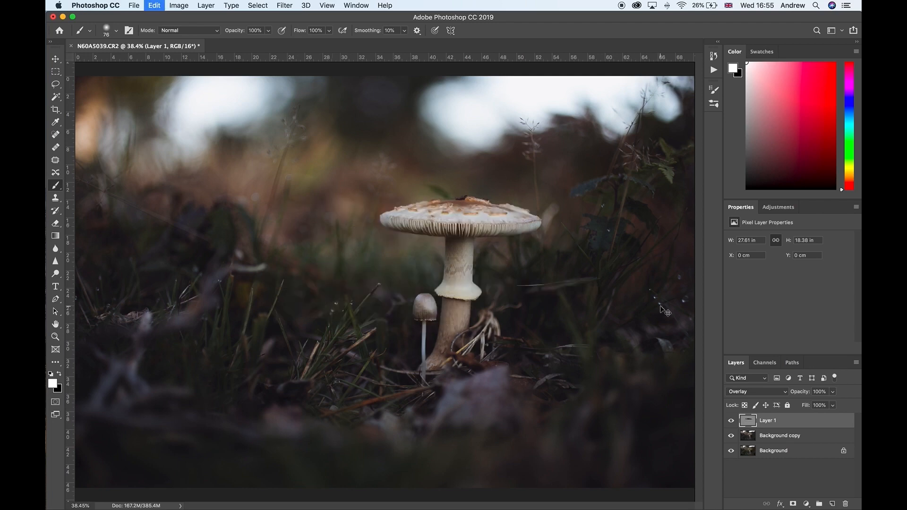
key(super+z)
Prepare a black brush of 188 px for painting on the large mushroom.
key(z)
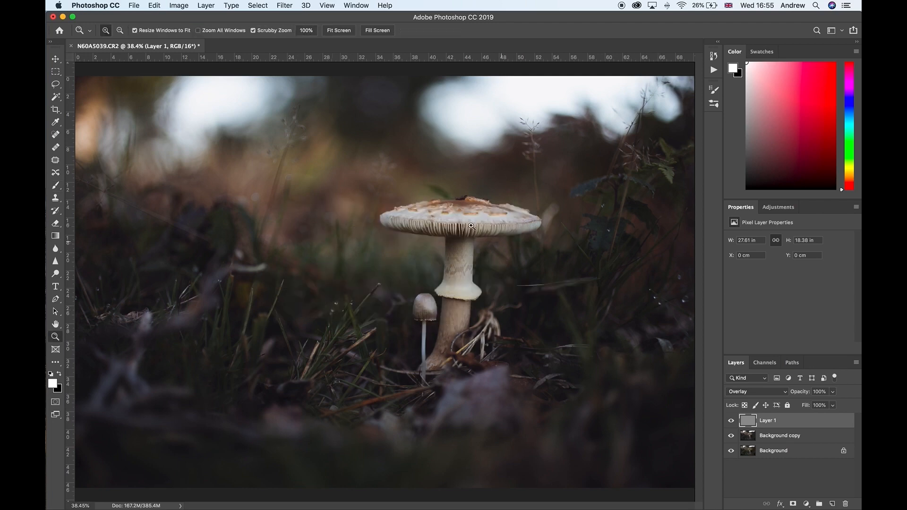
click(452, 222)
click(444, 225)
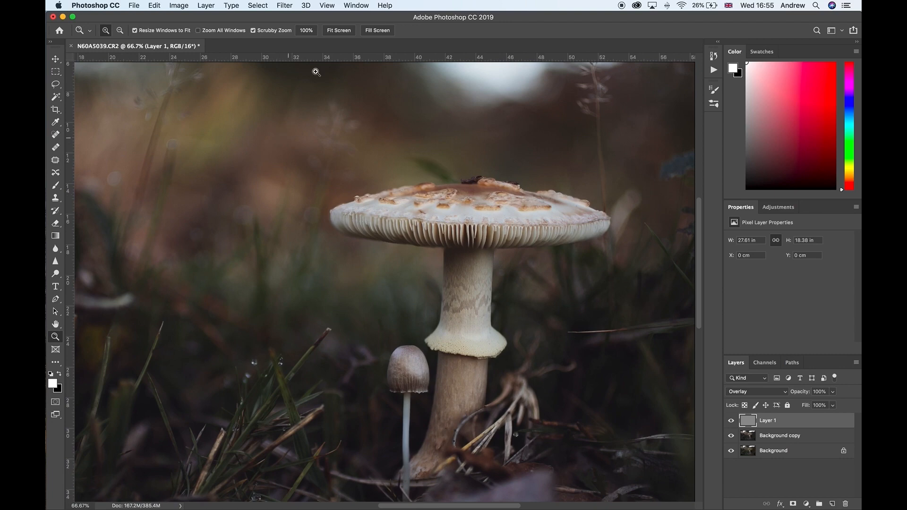
key(b)
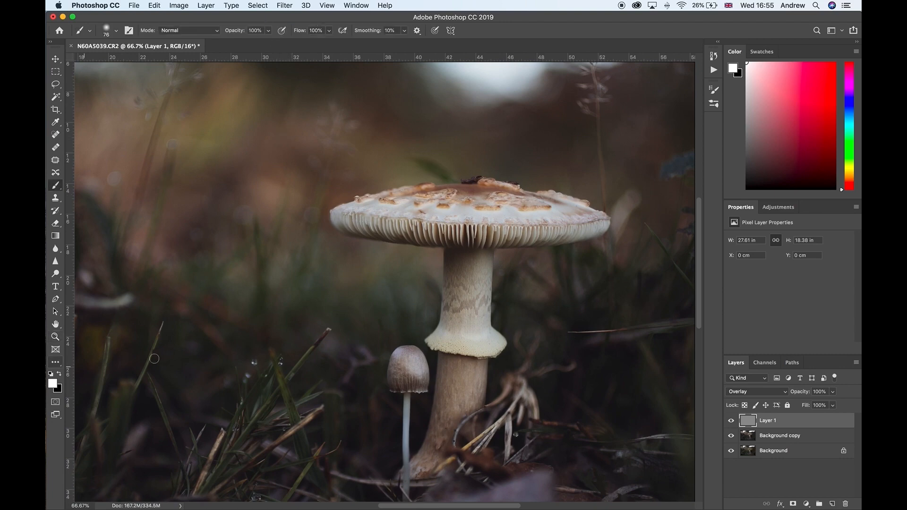
key(x)
right_click(233, 155)
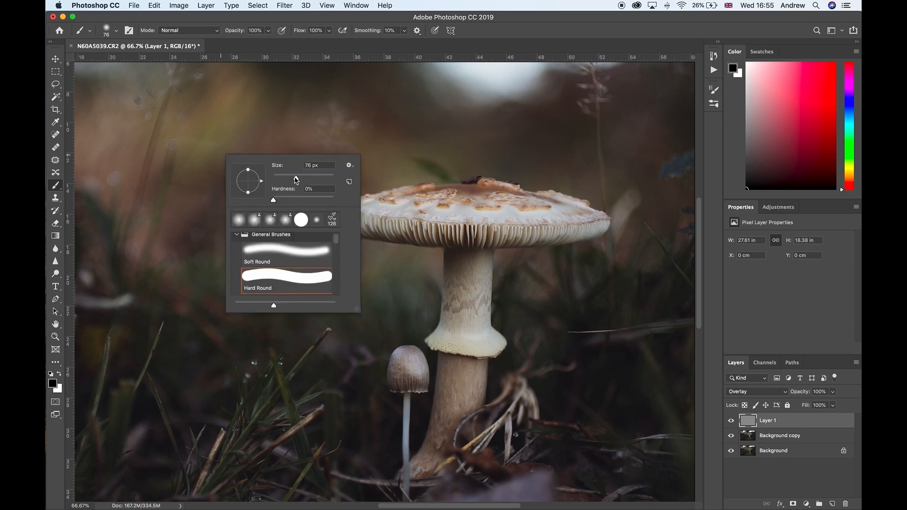
drag(297, 179, 317, 179)
Lower the brush's opacity and flow to 13% each.
click(268, 30)
click(268, 30)
mouse_move(271, 41)
mouse_down()
mouse_move(220, 43)
mouse_move(230, 44)
mouse_up()
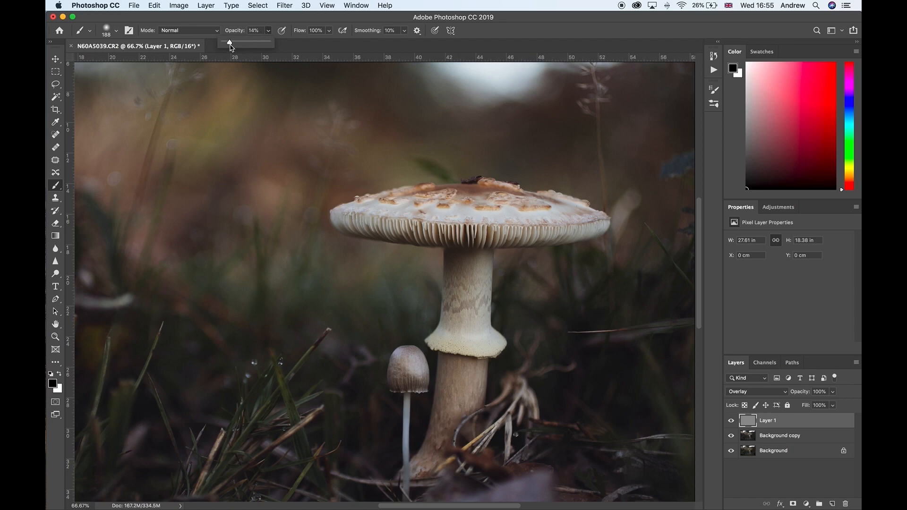
click(330, 31)
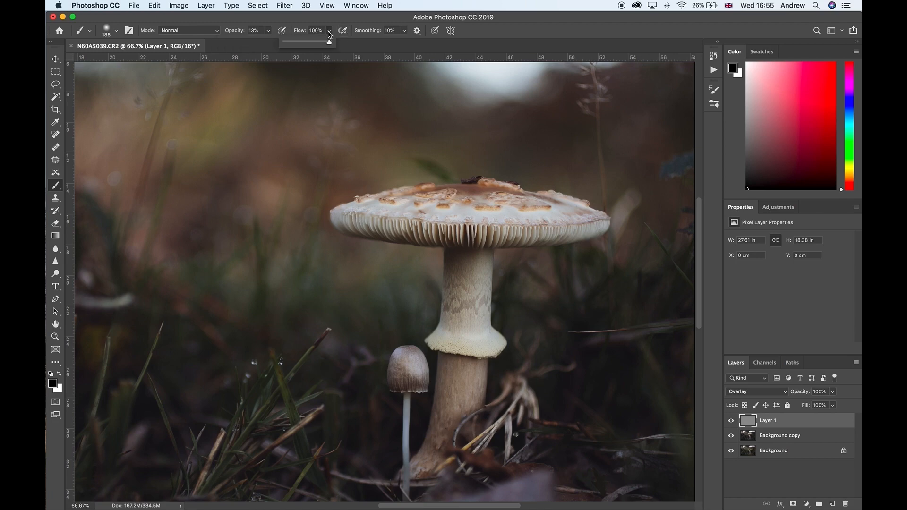
drag(325, 44, 292, 49)
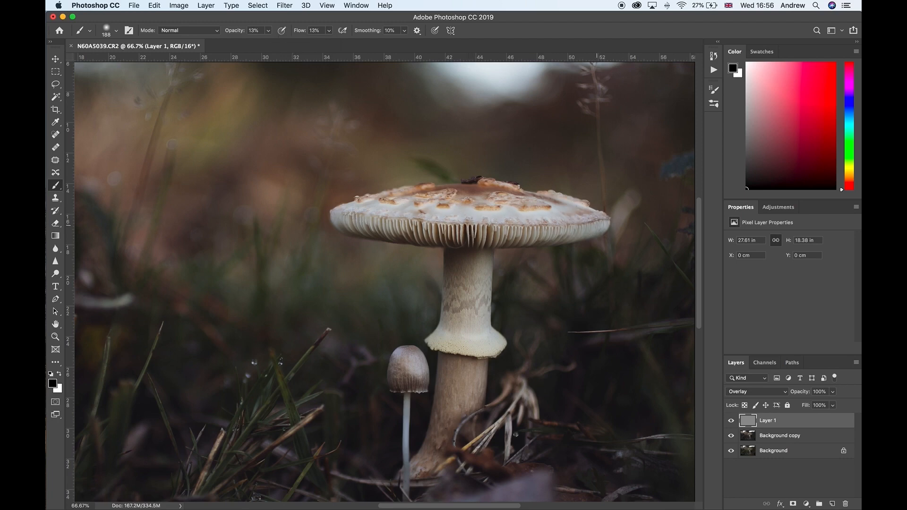
Darken the gills on the left side of the large mushroom's cap, and reduce the brush opacity to 4%.
drag(370, 221, 397, 218)
click(268, 31)
drag(268, 43, 266, 46)
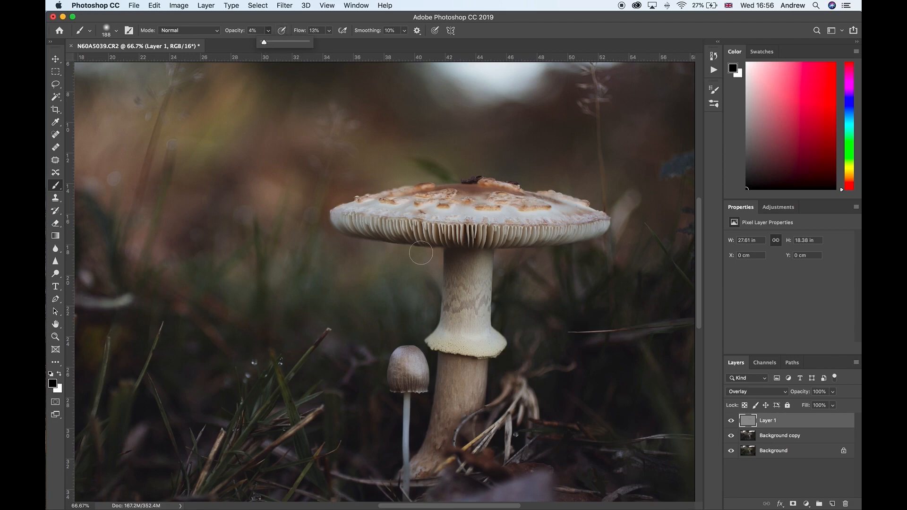
click(380, 19)
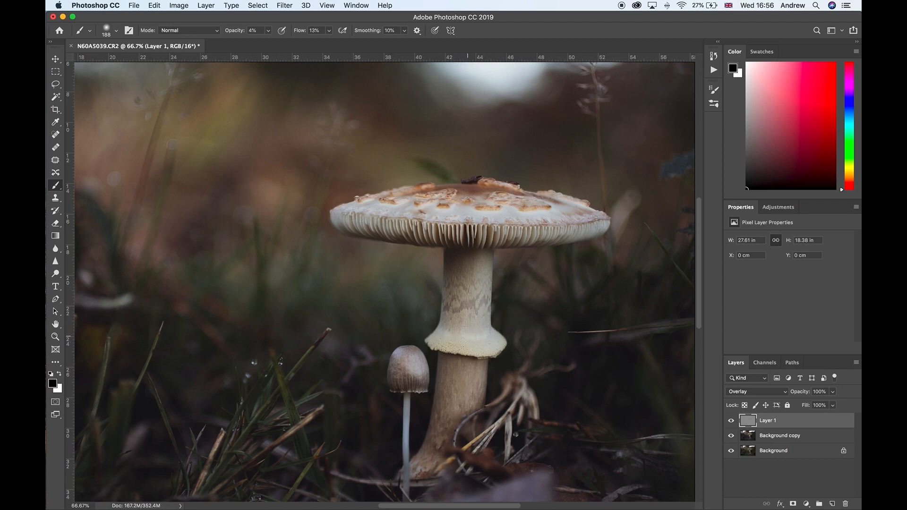
Compare the mushroom with and without the dodge-and-burn painting by repeatedly hiding and showing Layer 1.
click(731, 420)
click(731, 420)
click(731, 420)
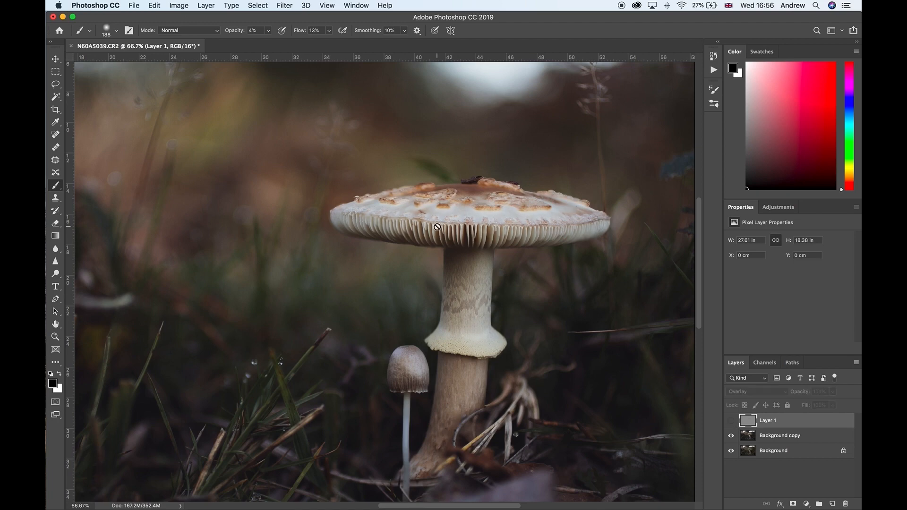
click(731, 422)
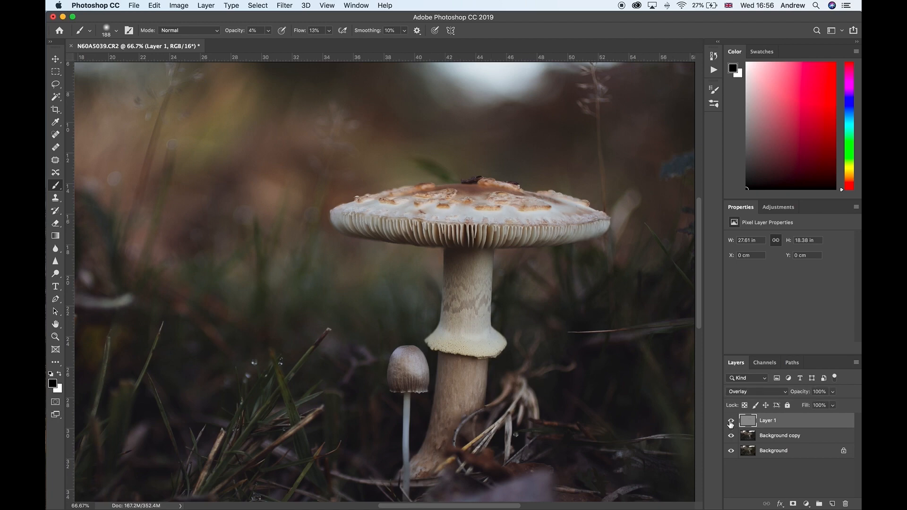
click(731, 421)
click(731, 421)
Darken the left side of the small mushroom's cap with the black brush on Layer 1.
key(z)
click(398, 388)
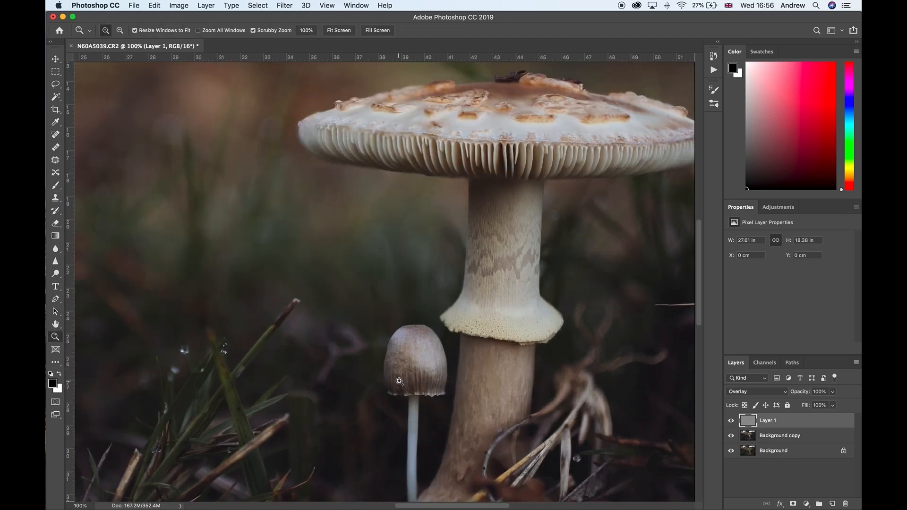
key(b)
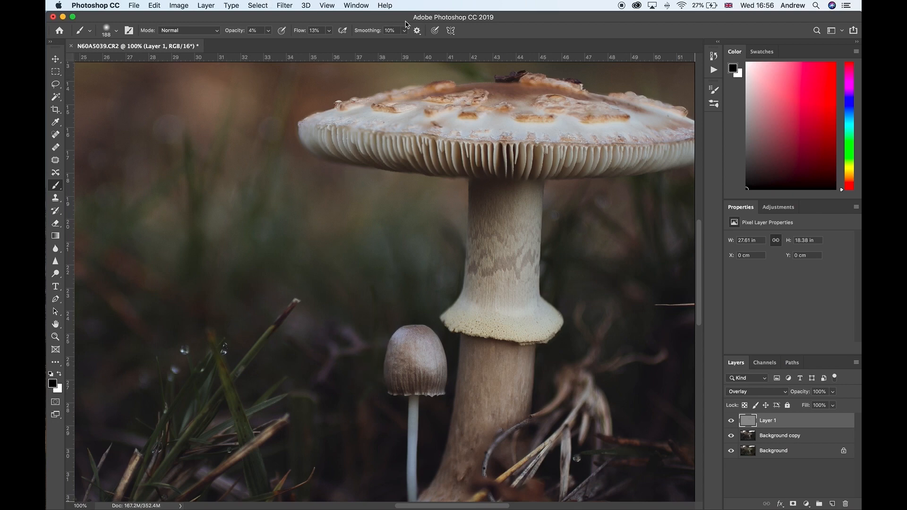
mouse_move(384, 331)
mouse_down()
mouse_move(398, 378)
mouse_move(397, 367)
mouse_move(412, 383)
mouse_move(405, 356)
mouse_move(415, 347)
mouse_move(407, 374)
mouse_move(411, 343)
mouse_move(407, 370)
mouse_move(390, 370)
mouse_move(405, 348)
mouse_move(417, 380)
mouse_move(397, 355)
mouse_move(405, 338)
mouse_move(404, 387)
mouse_move(403, 351)
mouse_move(402, 367)
mouse_move(433, 381)
mouse_move(422, 381)
mouse_move(420, 333)
mouse_move(391, 360)
mouse_up()
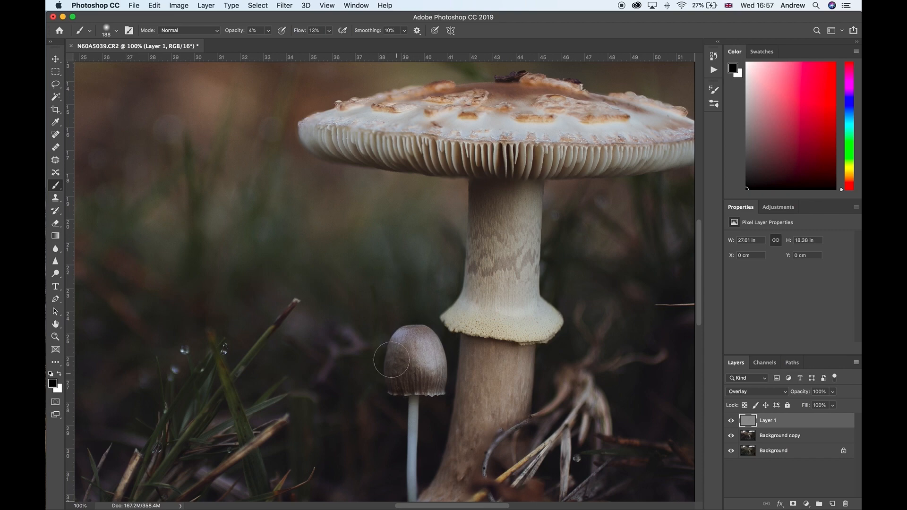
Check the small mushroom's shading by toggling Layer 1's visibility.
click(731, 420)
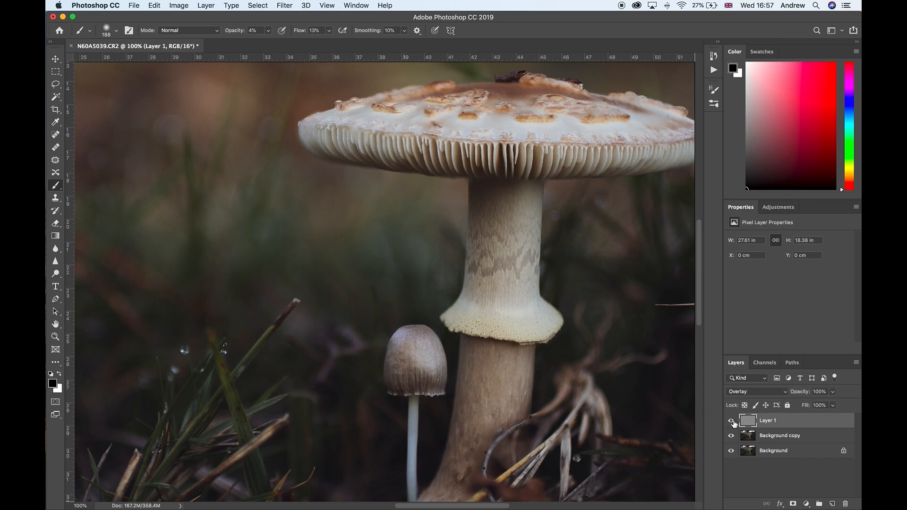
click(731, 421)
click(731, 420)
click(731, 420)
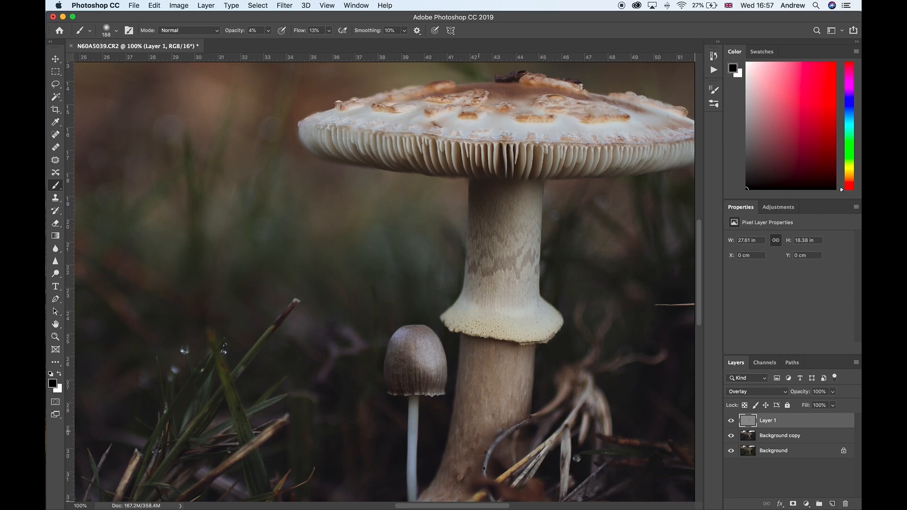
Darken the upper part of the large mushroom's stem with the black brush at 4% opacity.
scroll(475, 369, down, 1)
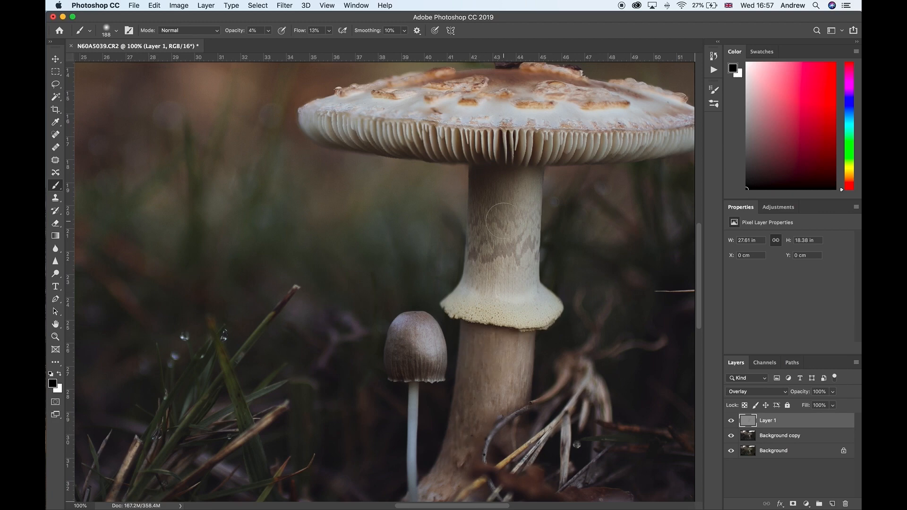
mouse_move(499, 220)
mouse_down()
mouse_move(527, 178)
mouse_move(494, 222)
mouse_move(519, 187)
mouse_move(489, 259)
mouse_up()
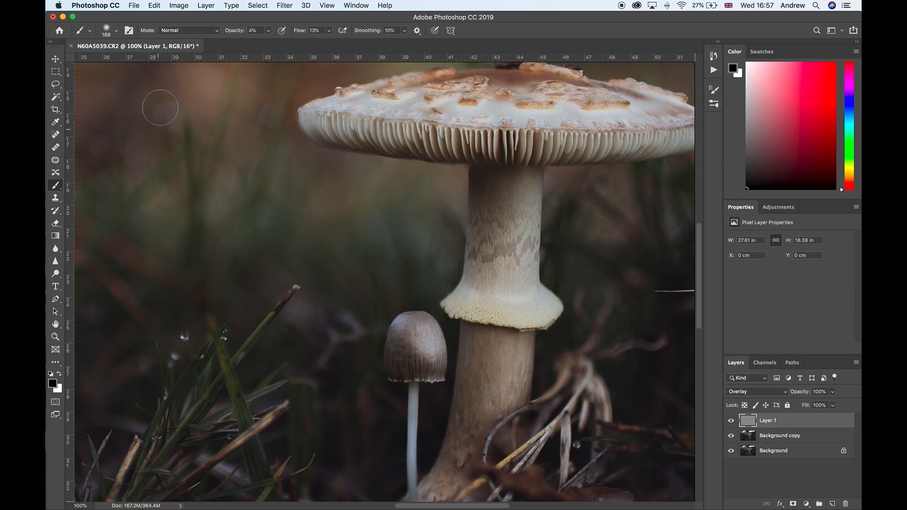
Try darkening the large mushroom's stem with the brush at 58% opacity, and undo the painting.
click(269, 32)
drag(268, 42, 292, 42)
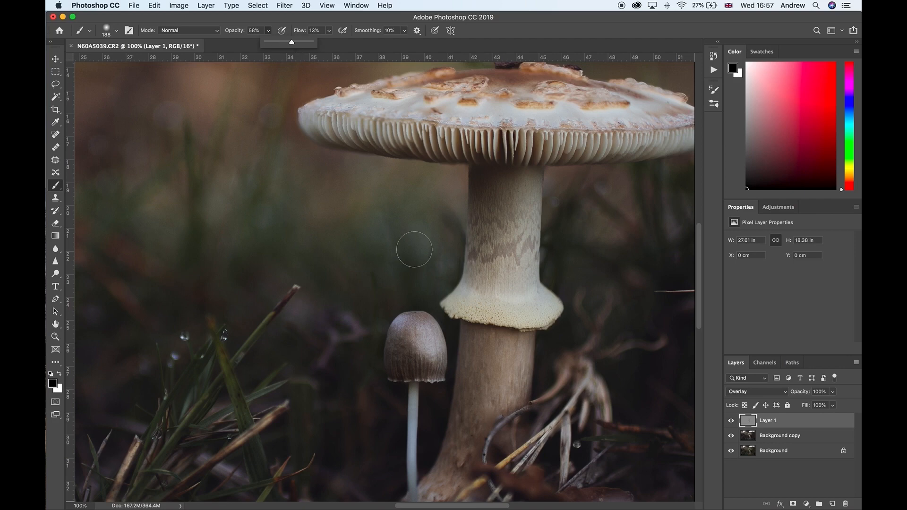
mouse_move(520, 207)
mouse_down()
mouse_move(492, 182)
mouse_move(480, 233)
mouse_move(489, 271)
mouse_move(477, 307)
mouse_move(527, 234)
mouse_move(520, 226)
mouse_up()
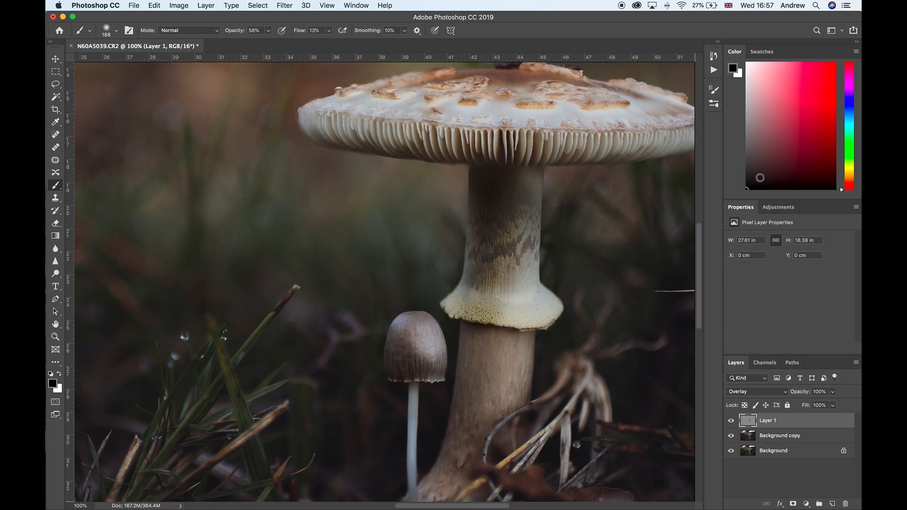
key(super+z)
Set the brush opacity to 4% and bring the large mushroom's whole cap into view for more shading.
click(268, 30)
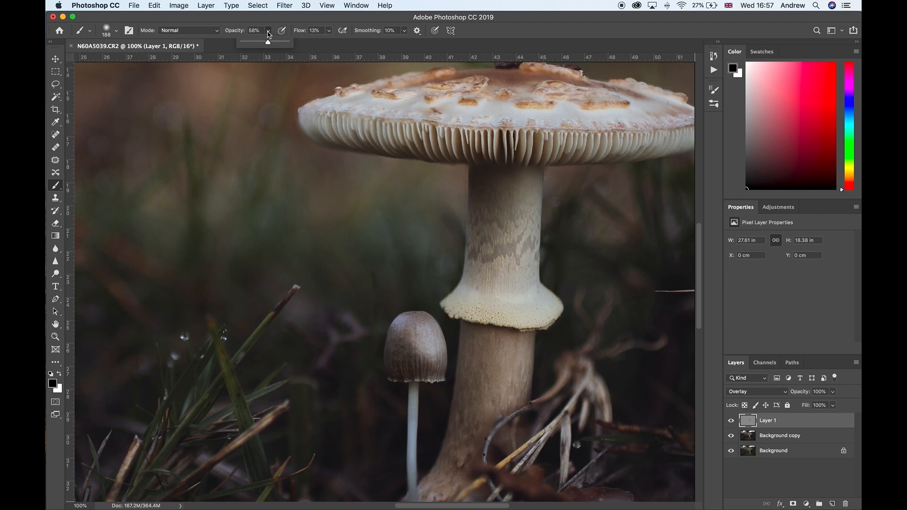
drag(268, 42, 247, 44)
key(space)
drag(463, 224, 441, 312)
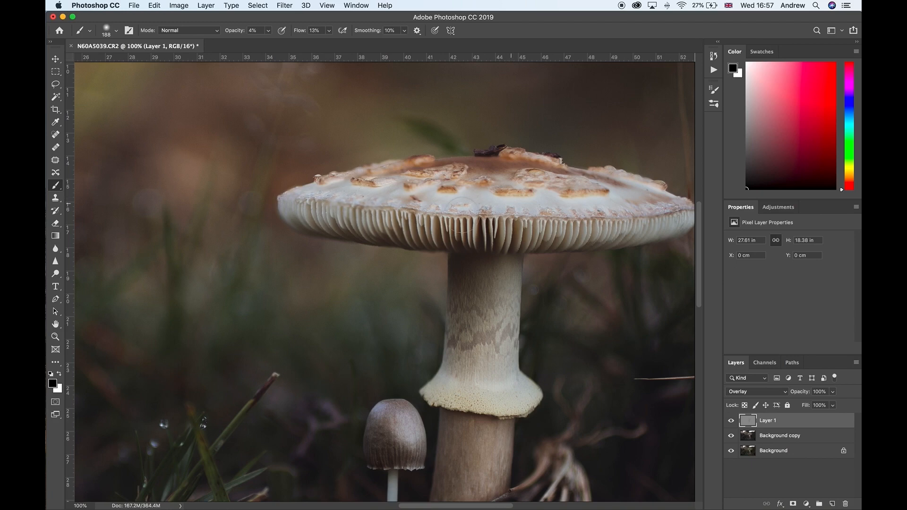
Set the brush size to 27 px for close-up shading of the large mushroom's cap.
key(z)
click(420, 163)
click(421, 163)
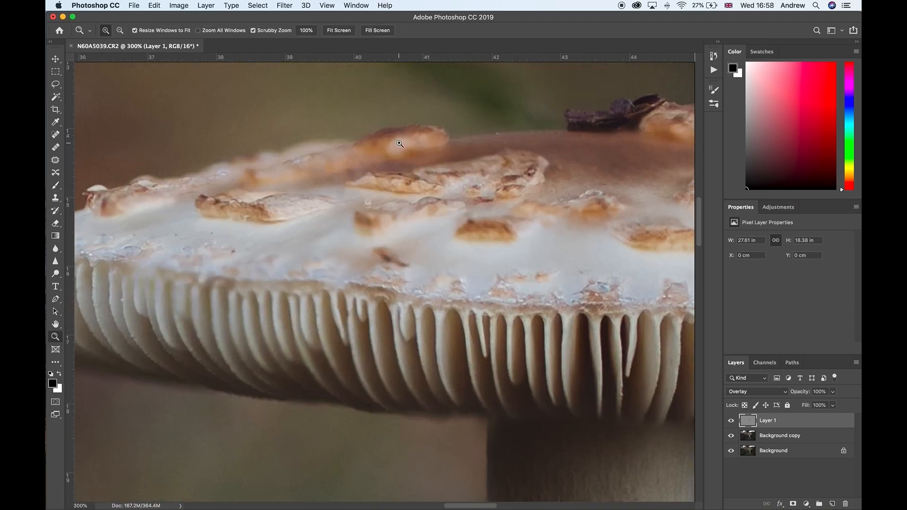
key(b)
right_click(408, 189)
mouse_move(434, 186)
mouse_down()
mouse_move(377, 164)
mouse_move(350, 175)
mouse_move(460, 154)
mouse_move(410, 156)
mouse_move(431, 158)
mouse_up()
click(354, 170)
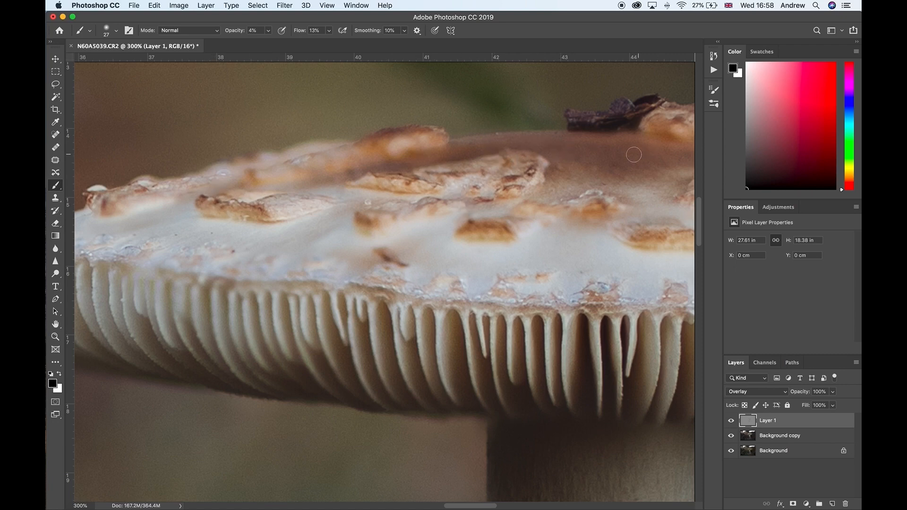
Darken the shadows across the large mushroom's cap and gills with the black 27 px brush at 4% opacity.
scroll(476, 222, right, 2)
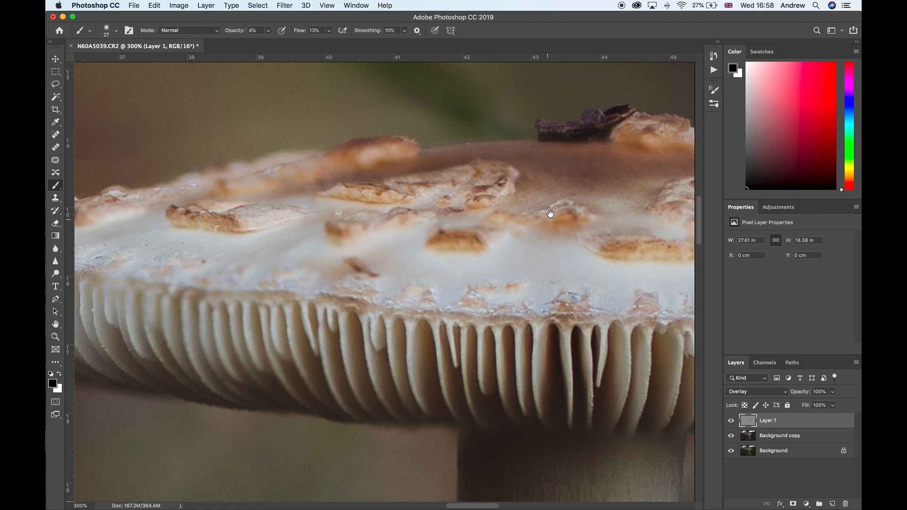
mouse_move(551, 214)
mouse_down()
mouse_move(435, 229)
mouse_move(217, 222)
mouse_move(182, 243)
mouse_move(332, 231)
mouse_move(321, 178)
mouse_move(328, 237)
mouse_up()
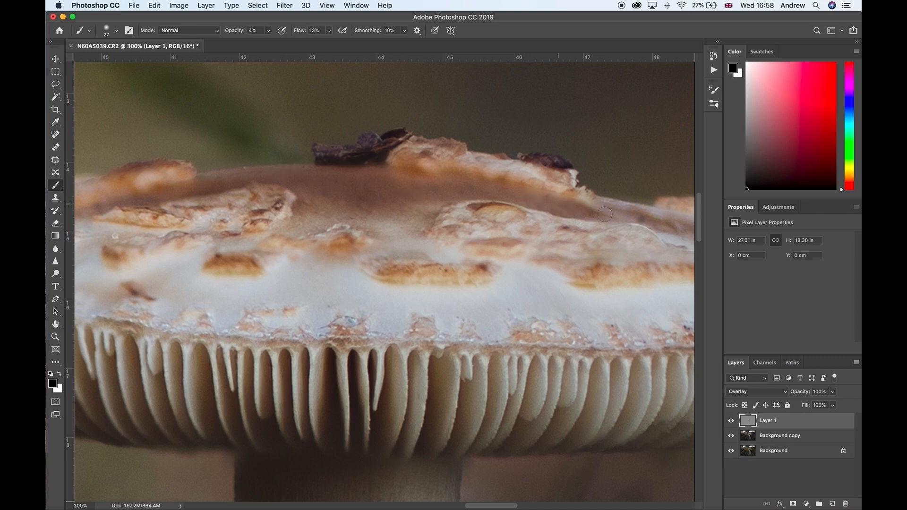
drag(631, 222, 444, 232)
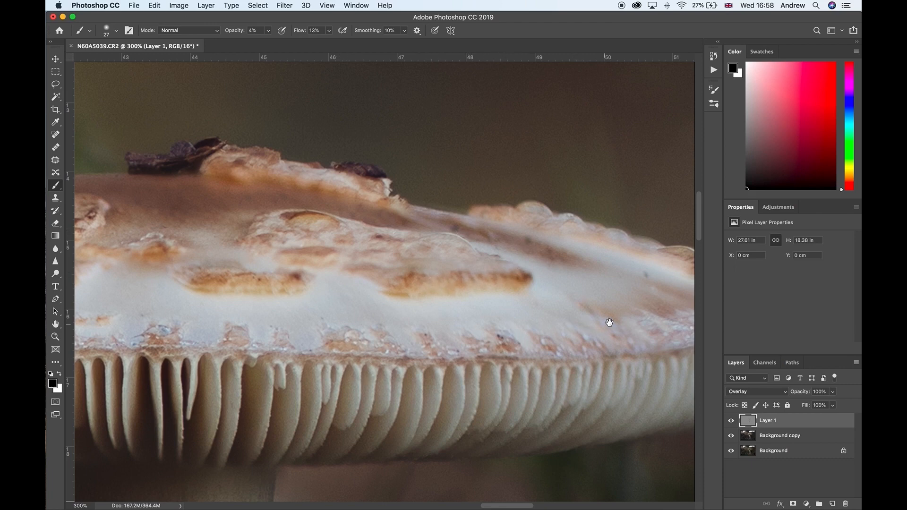
drag(610, 322, 454, 341)
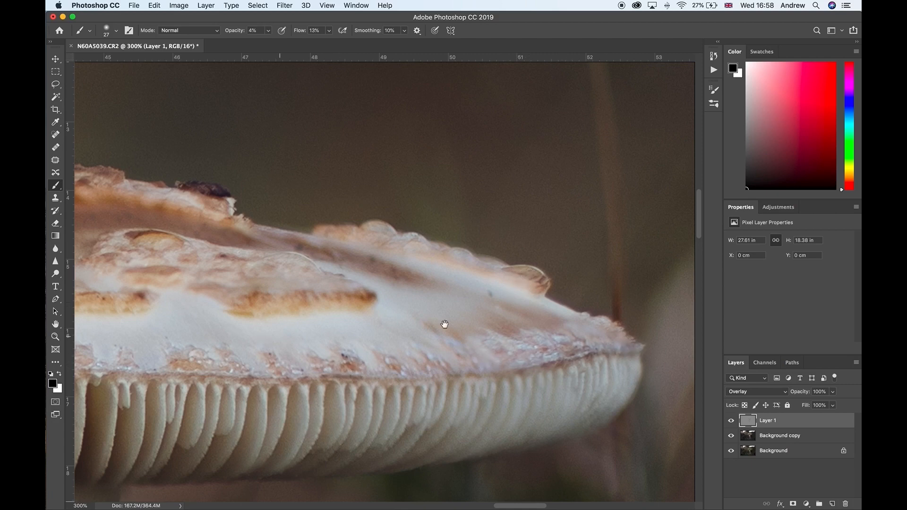
scroll(444, 324, left, 5)
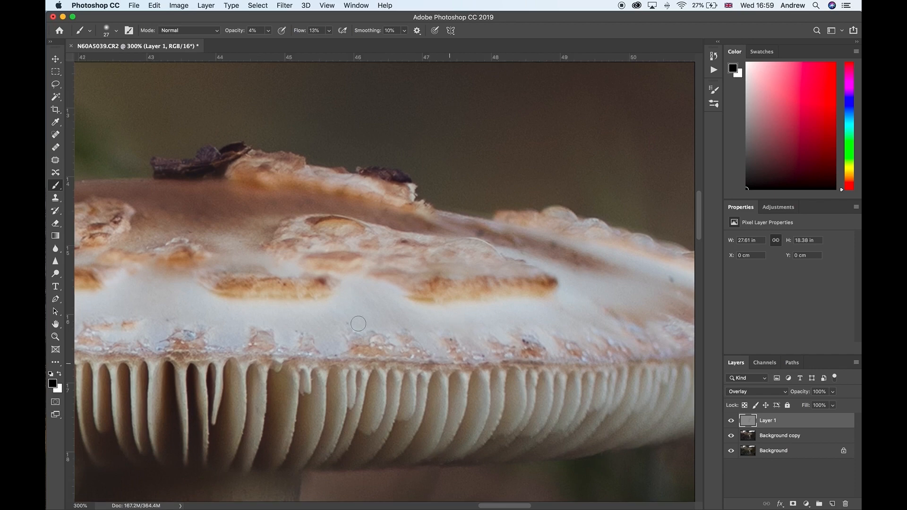
scroll(472, 345, left, 5)
scroll(472, 345, down, 2)
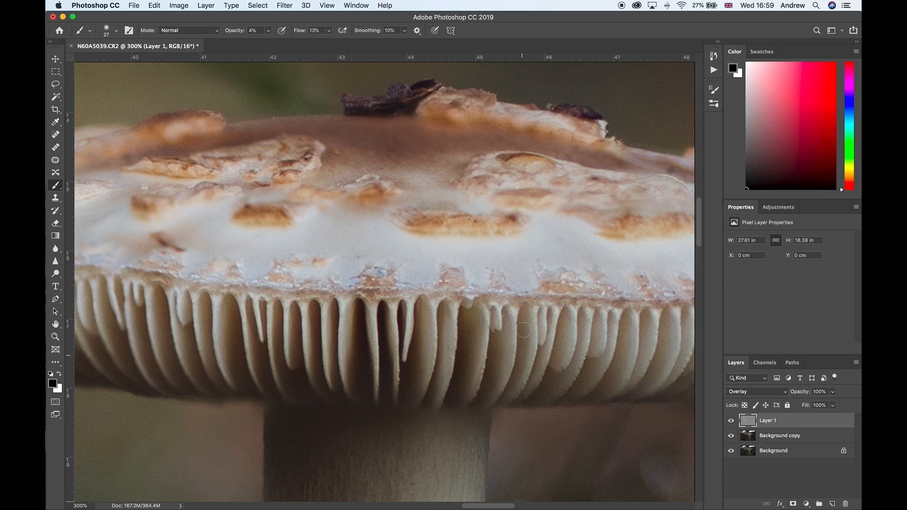
Check the shading on the large mushroom's cap and gills by toggling Layer 1's visibility.
click(732, 422)
click(731, 422)
click(732, 422)
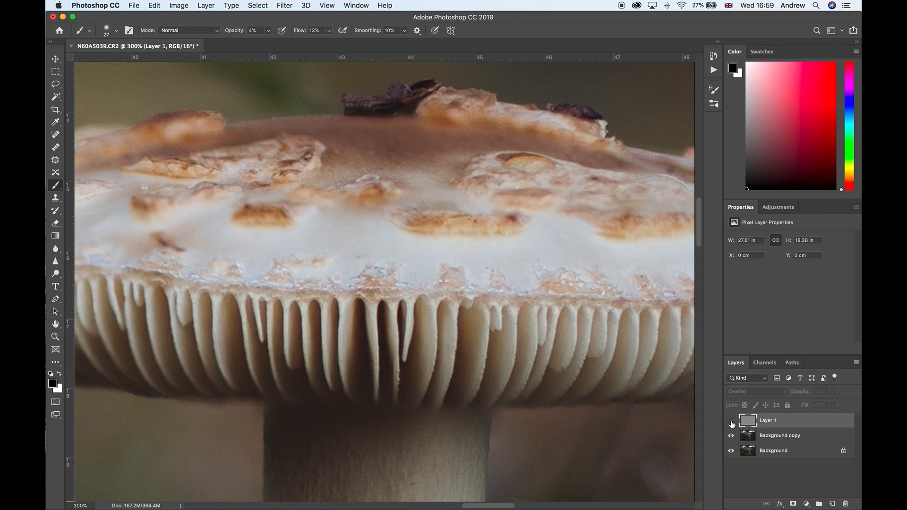
click(731, 421)
click(731, 422)
click(732, 421)
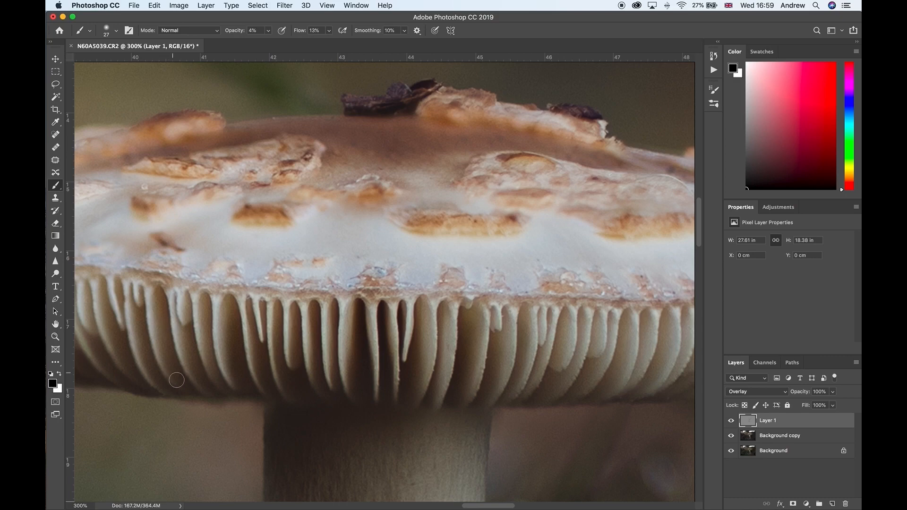
Switch the brush to white and reduce its size to 15 px for close-up work on the gills above the stem.
scroll(176, 380, left, 8)
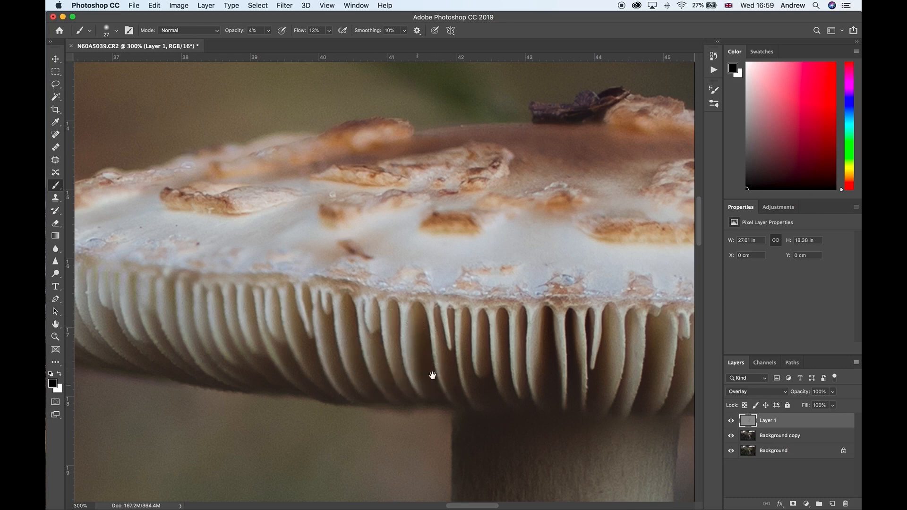
drag(334, 350, 308, 352)
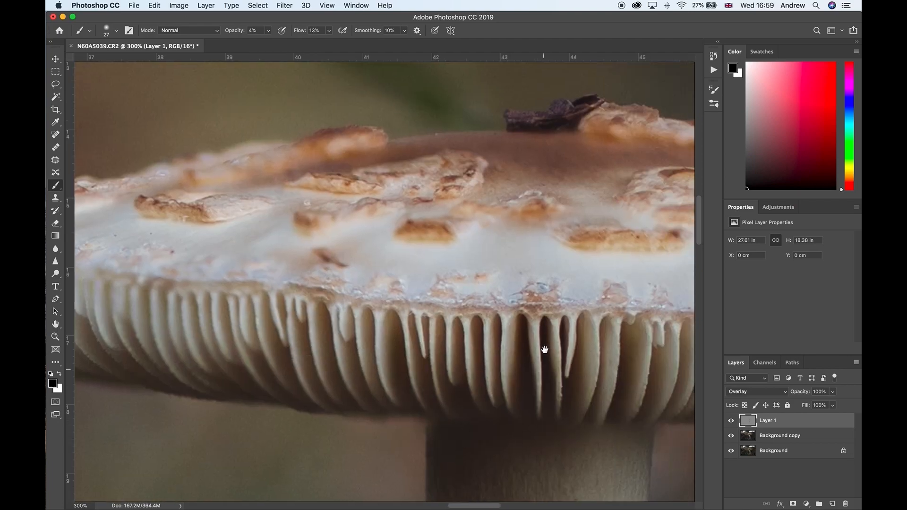
drag(543, 348, 437, 373)
drag(535, 355, 486, 348)
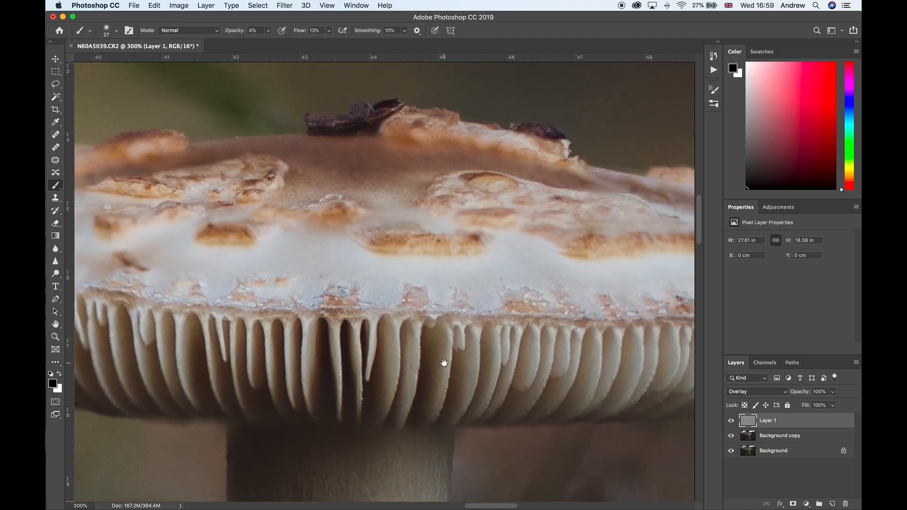
mouse_move(411, 366)
mouse_down()
mouse_move(397, 219)
mouse_move(385, 265)
mouse_up()
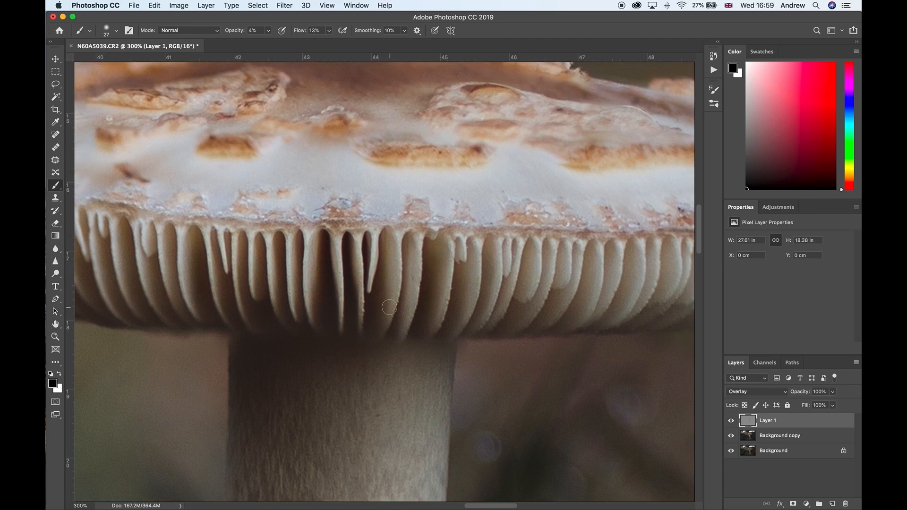
key(z)
click(362, 293)
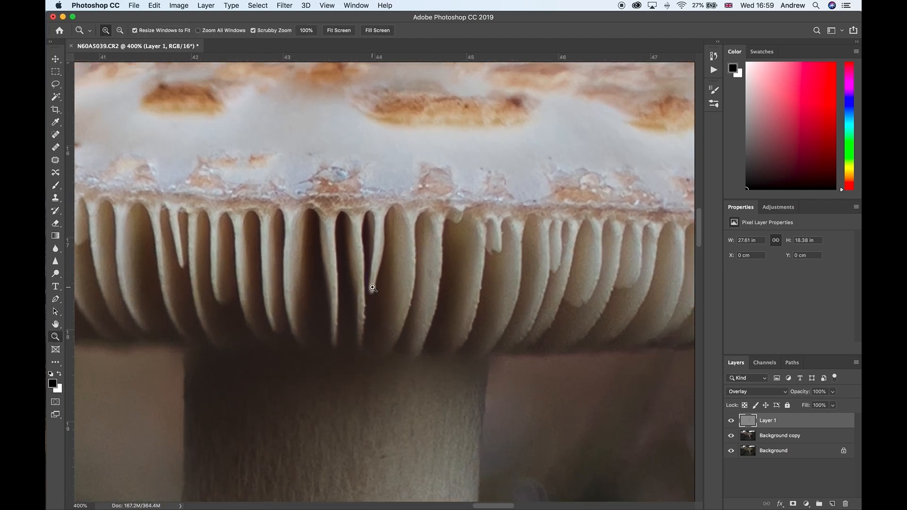
key(b)
key(x)
right_click(340, 274)
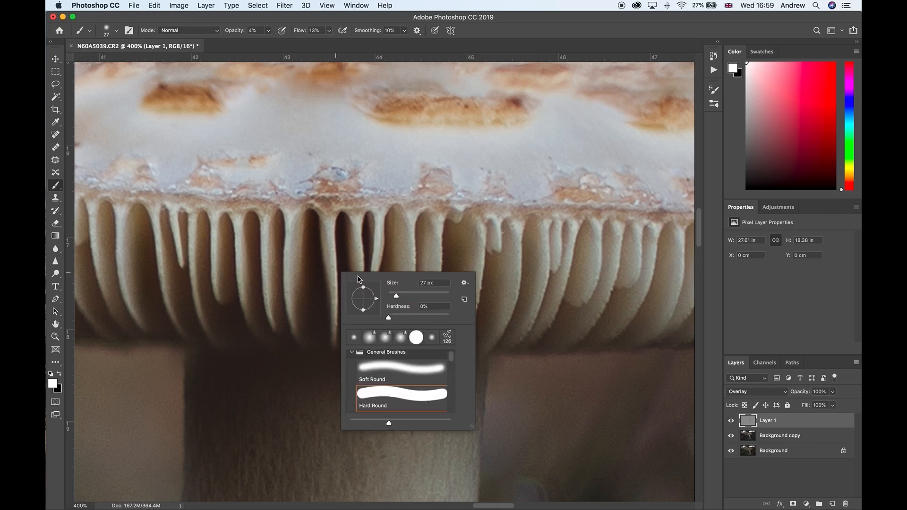
drag(398, 294, 395, 299)
key(Return)
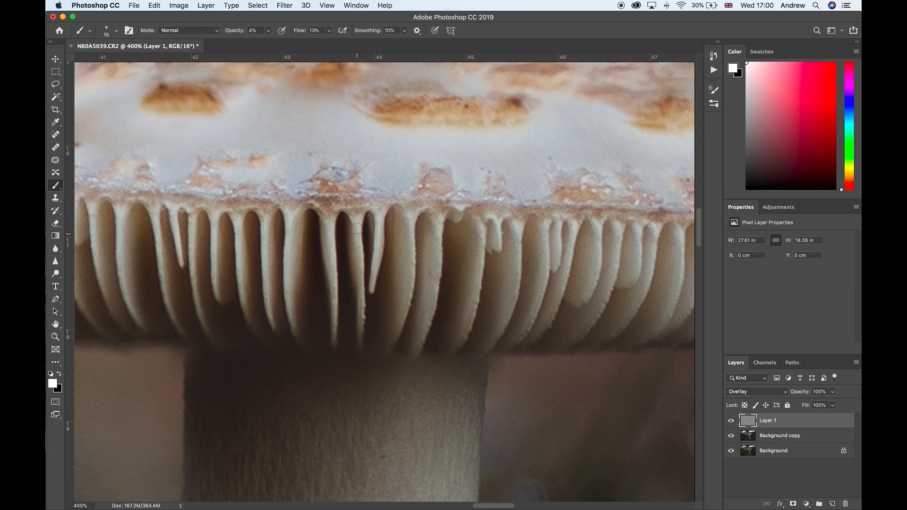
Set the brush opacity to 8% and lighten the gill edges under the large mushroom's cap.
click(268, 31)
click(330, 242)
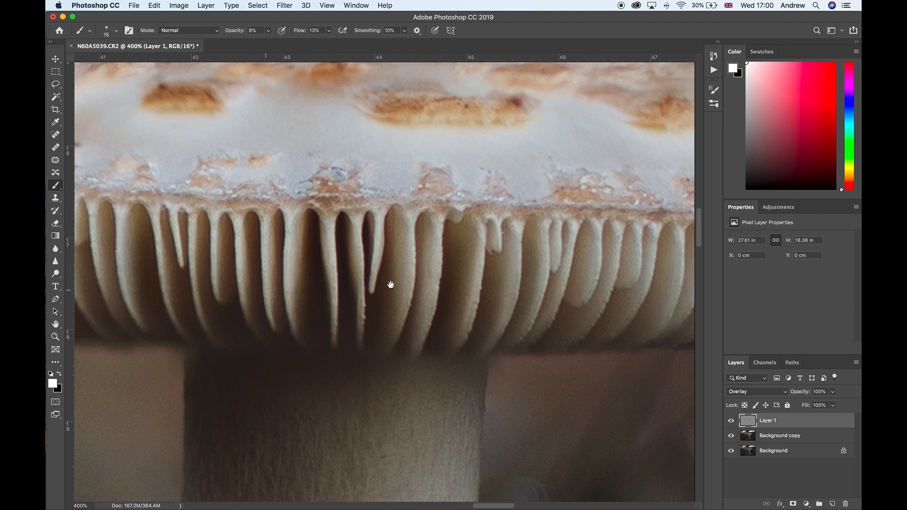
scroll(392, 284, left, 5)
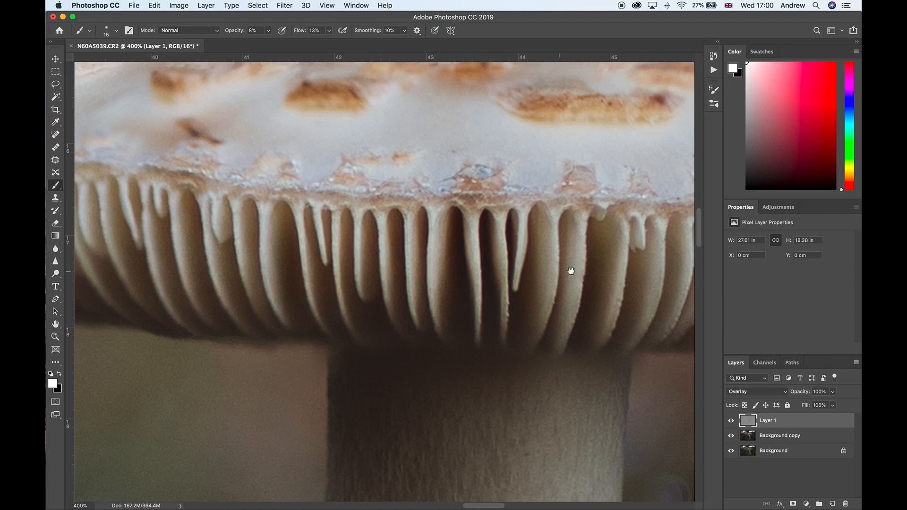
scroll(321, 273, right, 5)
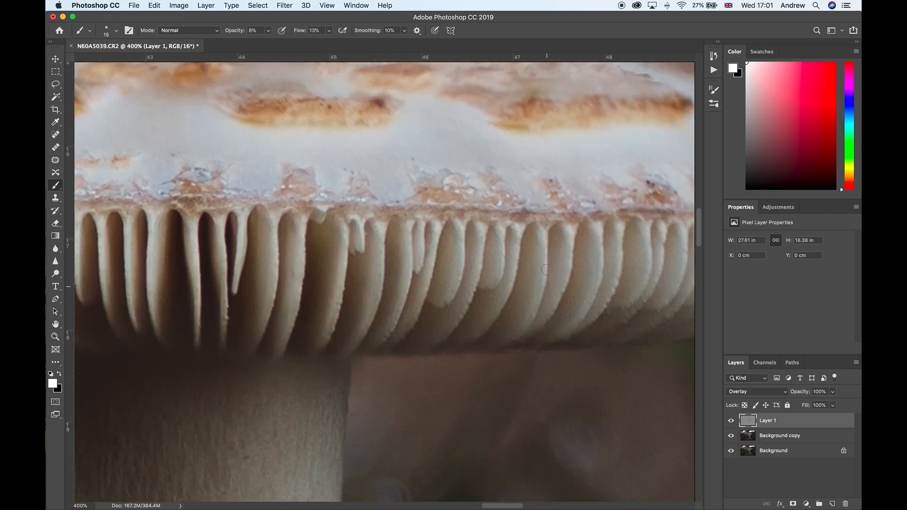
scroll(616, 252, right, 10)
scroll(616, 251, up, 2)
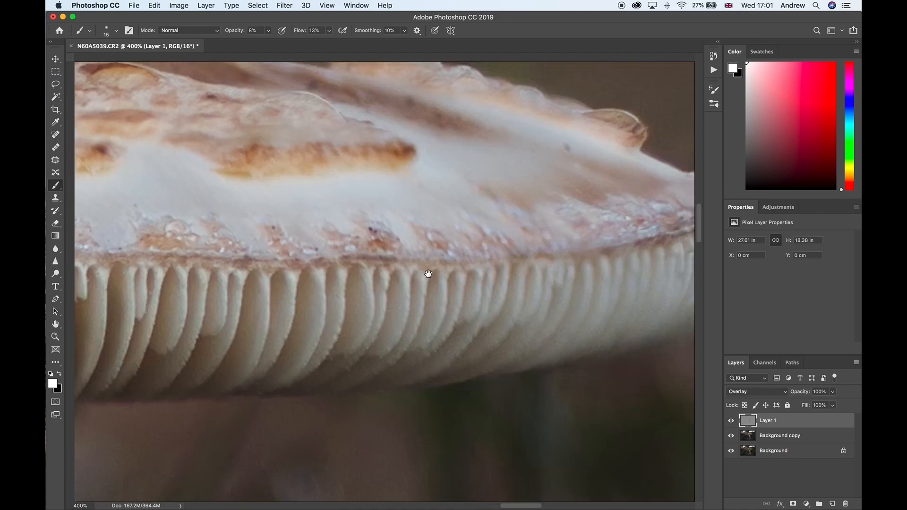
drag(594, 255, 483, 264)
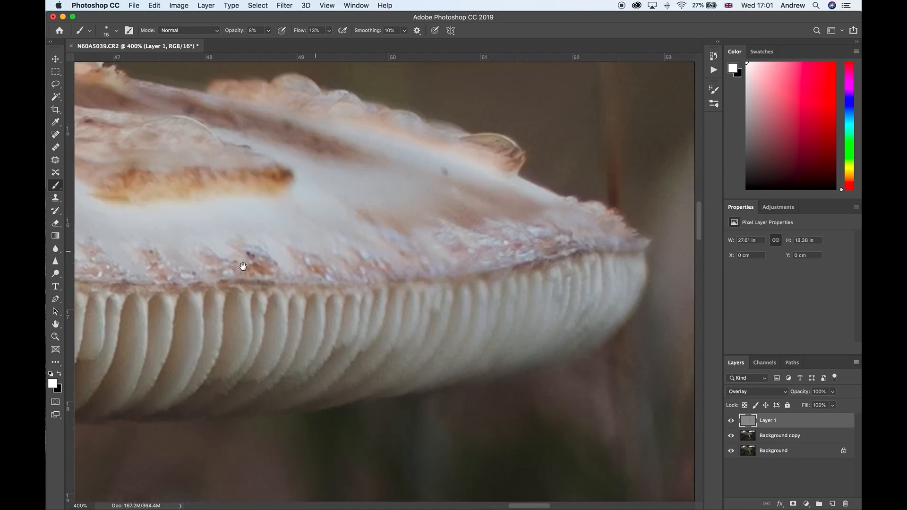
drag(243, 267, 599, 240)
Compare the whole photo with and without the dodge and burn by toggling Layer 1's visibility.
scroll(553, 206, down, 8)
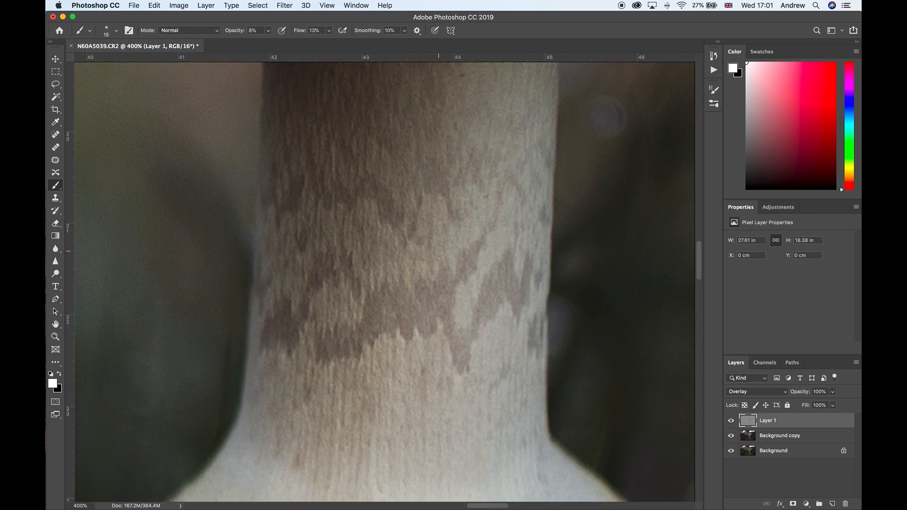
key(z)
right_click(416, 230)
click(427, 235)
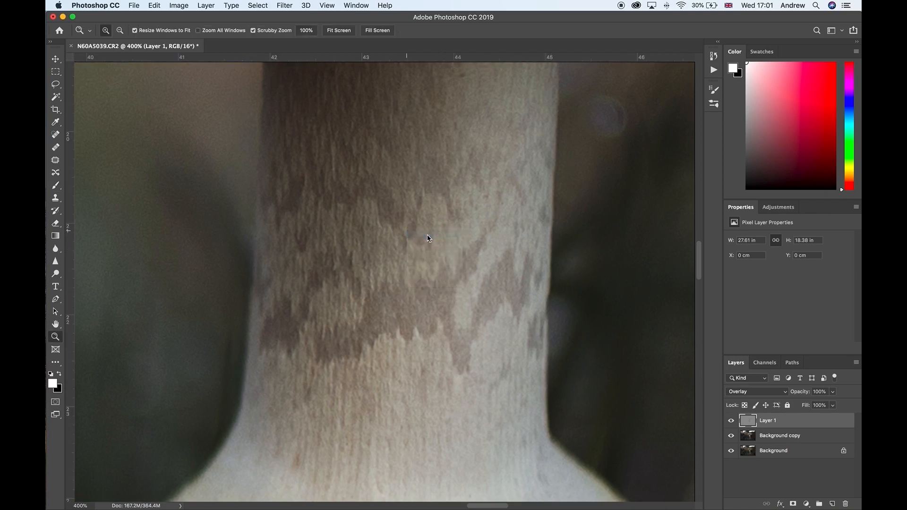
click(731, 420)
click(731, 420)
click(732, 420)
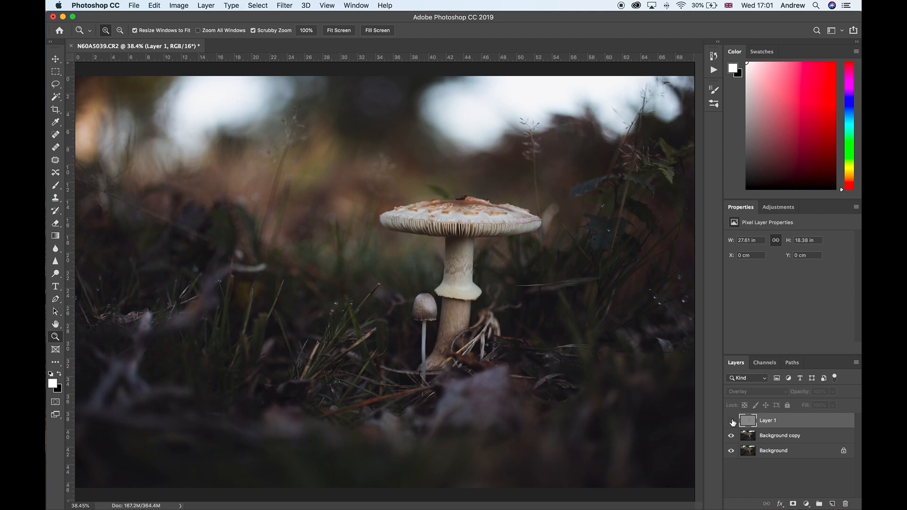
click(732, 420)
click(731, 420)
click(731, 420)
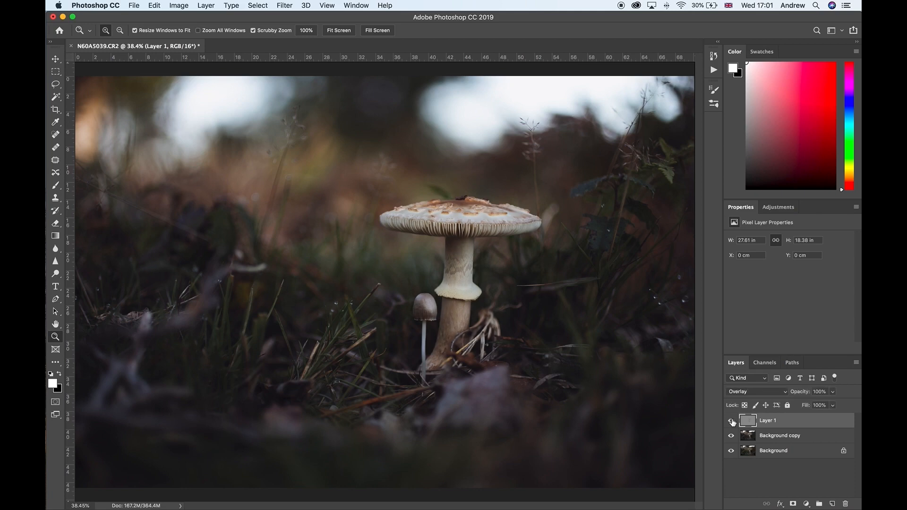
click(732, 421)
click(732, 421)
click(732, 420)
click(732, 420)
Set the brush size to 62 px and brighten the highlight on the small mushroom's cap with white at 8% opacity.
click(429, 315)
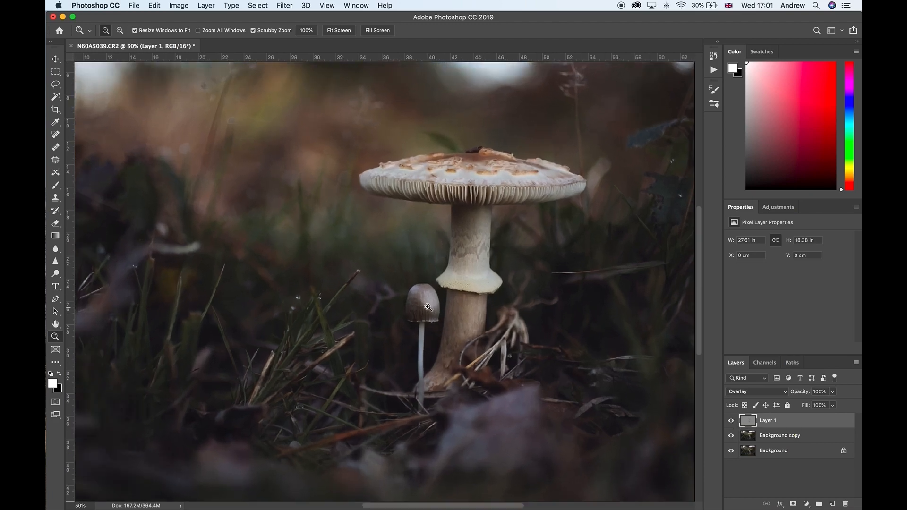
click(427, 307)
click(428, 307)
click(428, 307)
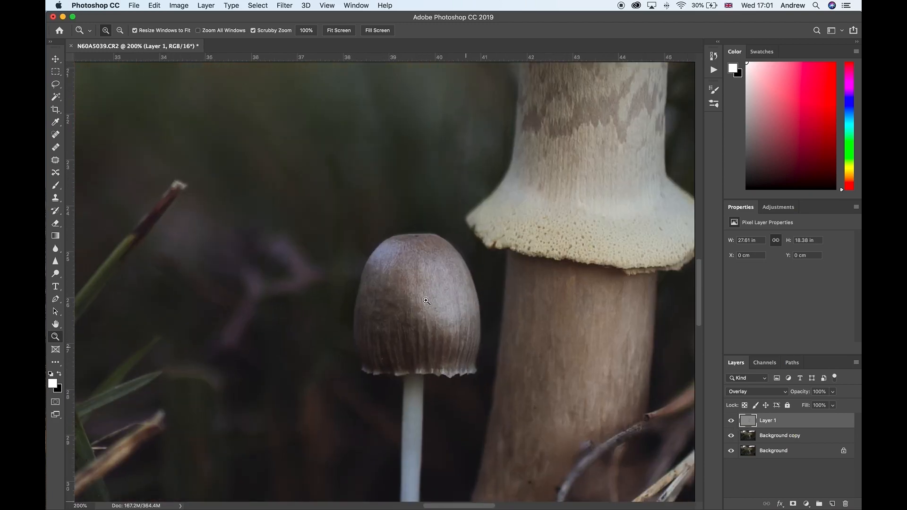
right_click(367, 318)
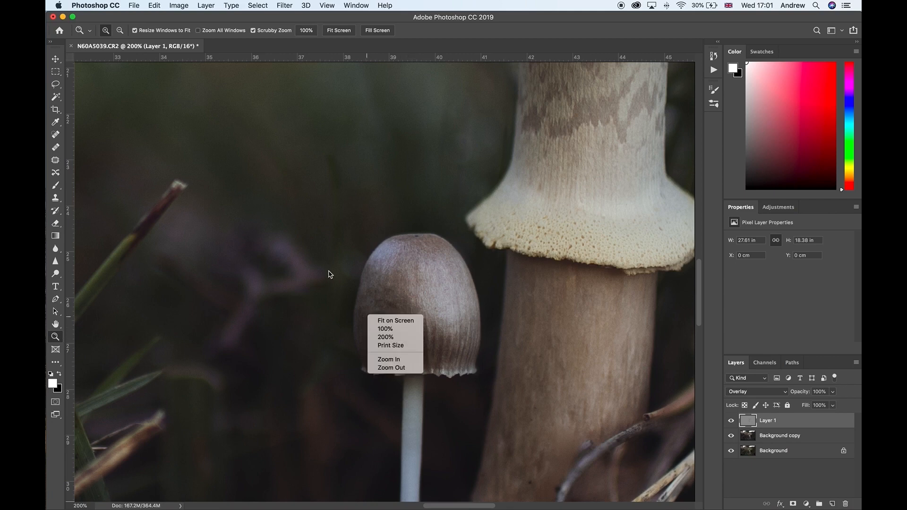
click(330, 274)
key(b)
right_click(358, 264)
mouse_move(413, 283)
mouse_down()
mouse_move(429, 286)
mouse_move(422, 250)
mouse_move(463, 342)
mouse_move(409, 238)
mouse_move(450, 265)
mouse_move(462, 321)
mouse_up()
key(Return)
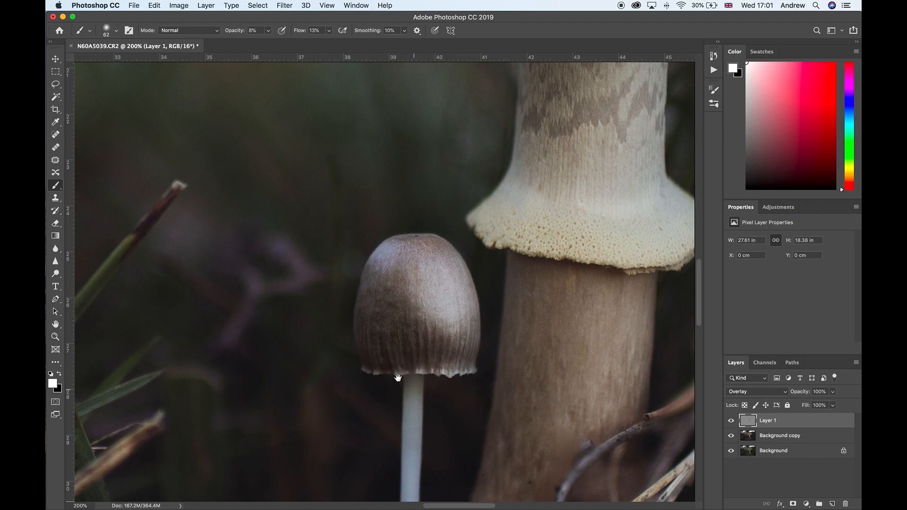
Examine the small mushroom's stem and the large mushroom's stem, ring and gills up close.
drag(398, 378, 391, 281)
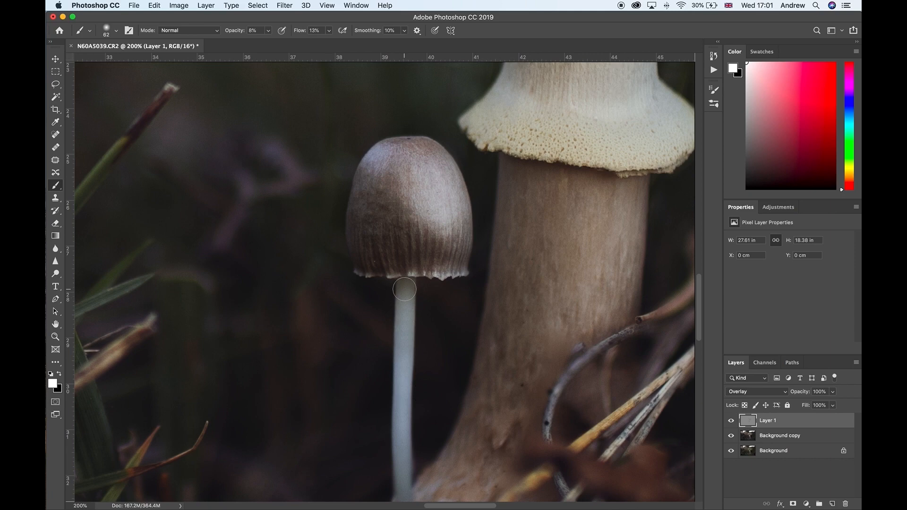
drag(557, 227, 396, 272)
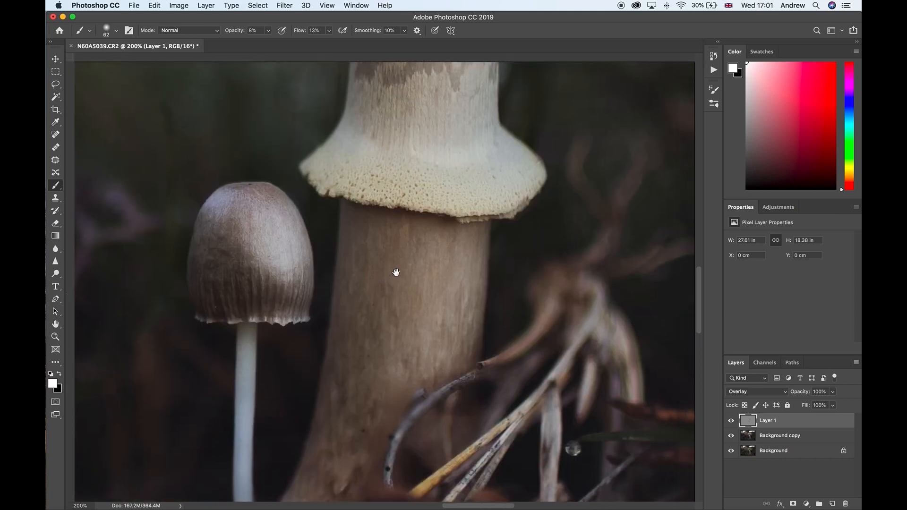
key(super+r)
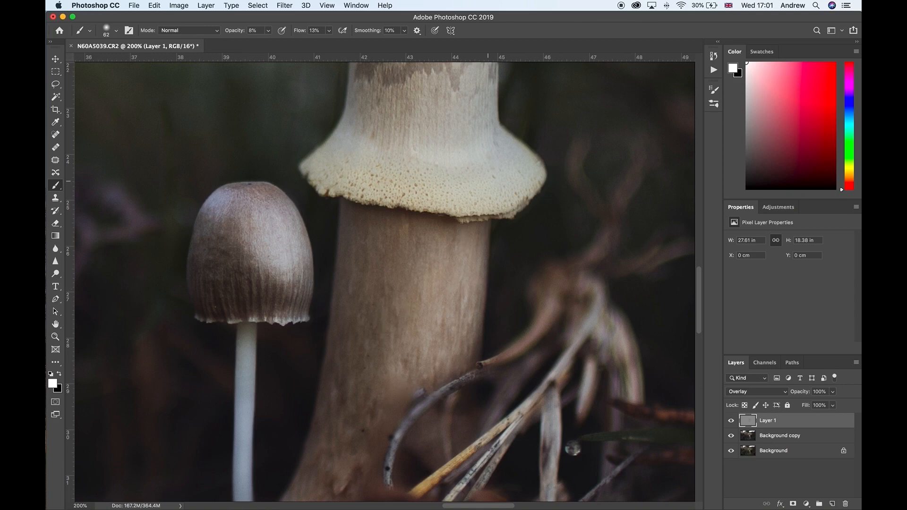
scroll(370, 180, up, 3)
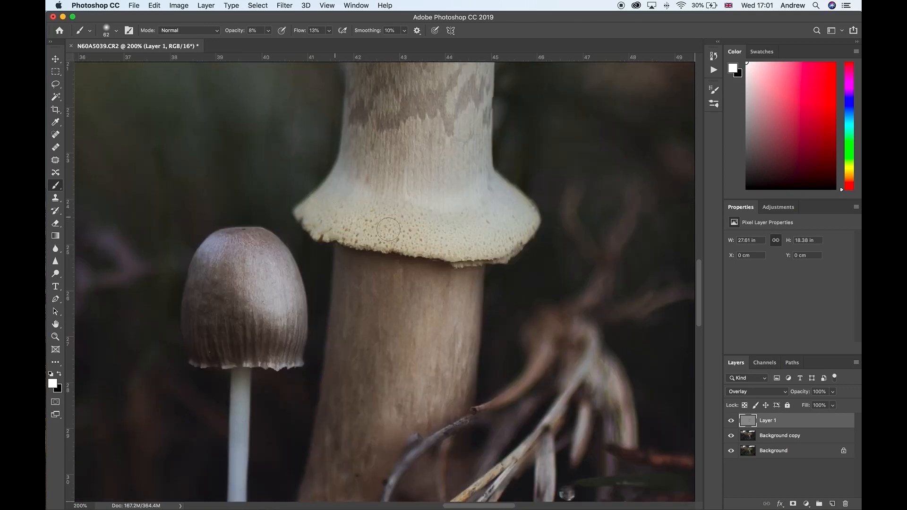
scroll(478, 227, up, 5)
scroll(478, 227, right, 2)
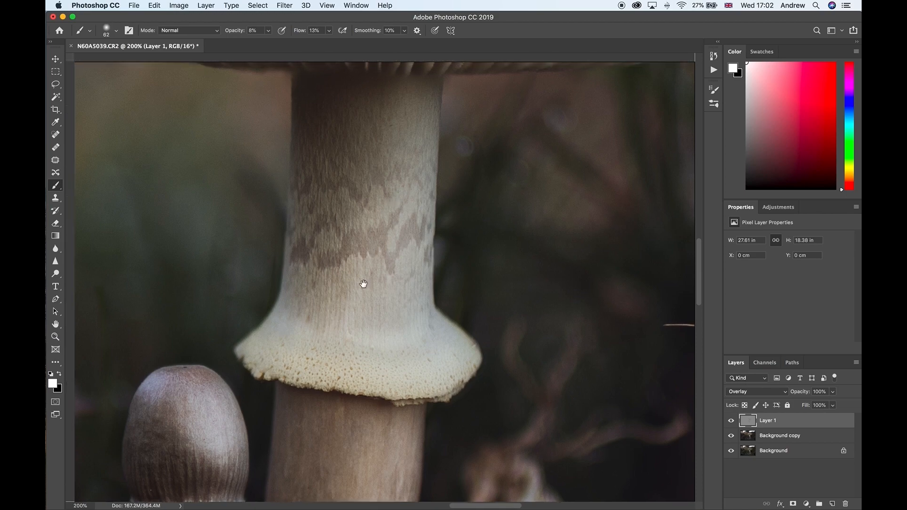
scroll(361, 283, up, 5)
scroll(361, 284, right, 2)
drag(341, 241, 336, 172)
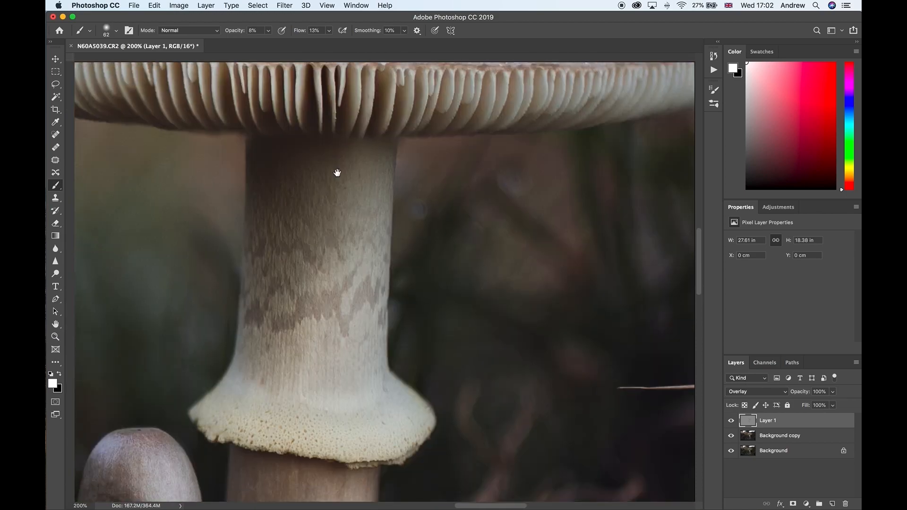
drag(314, 340, 260, 229)
drag(269, 286, 366, 198)
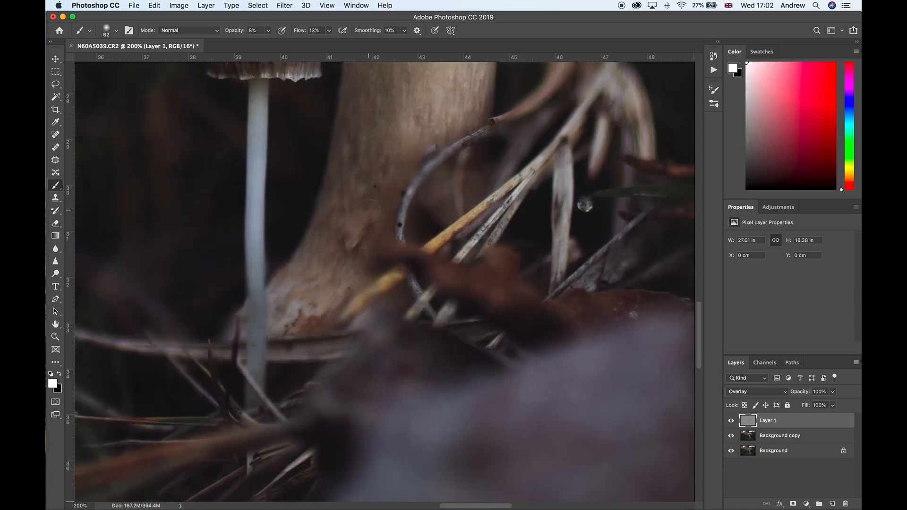
Compare the full photo with and without the dodge and burn by switching Layer 1 off and on repeatedly.
key(z)
right_click(366, 205)
click(378, 211)
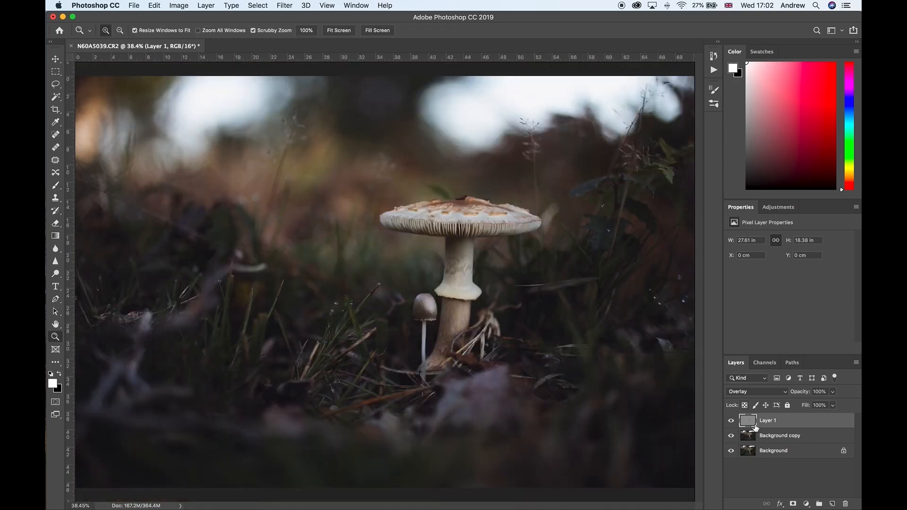
click(731, 421)
click(731, 421)
click(730, 421)
click(730, 420)
click(731, 421)
click(731, 421)
click(730, 421)
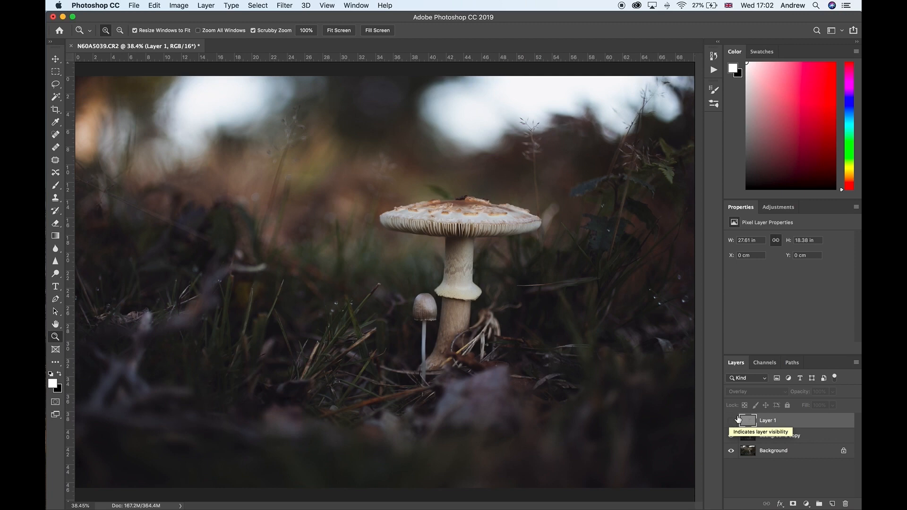
click(733, 421)
click(733, 421)
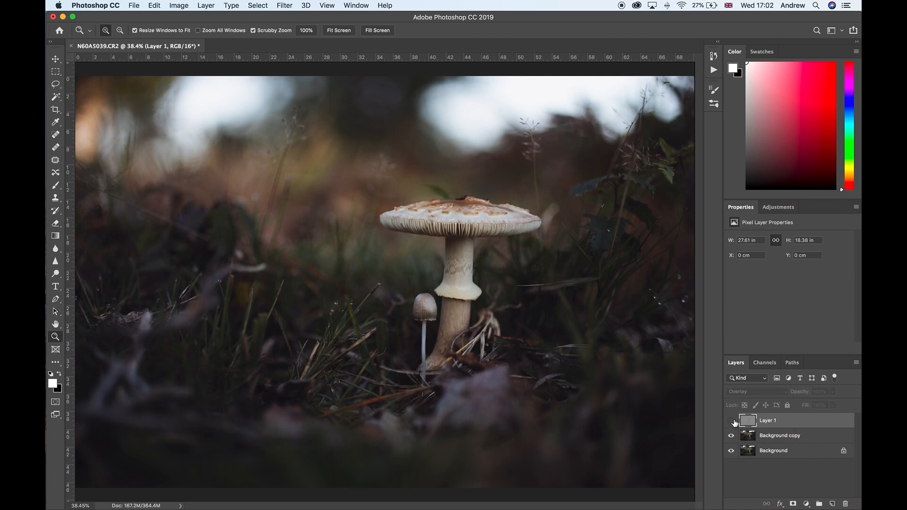
click(733, 420)
click(733, 421)
click(733, 420)
click(734, 421)
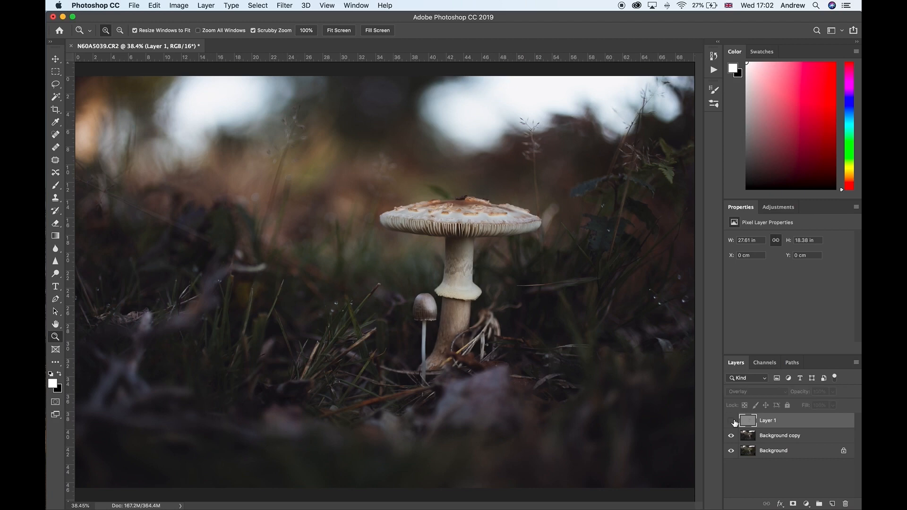
Check the dodge and burn on the large mushroom's cap at 100% by hiding and showing Layer 1.
click(408, 228)
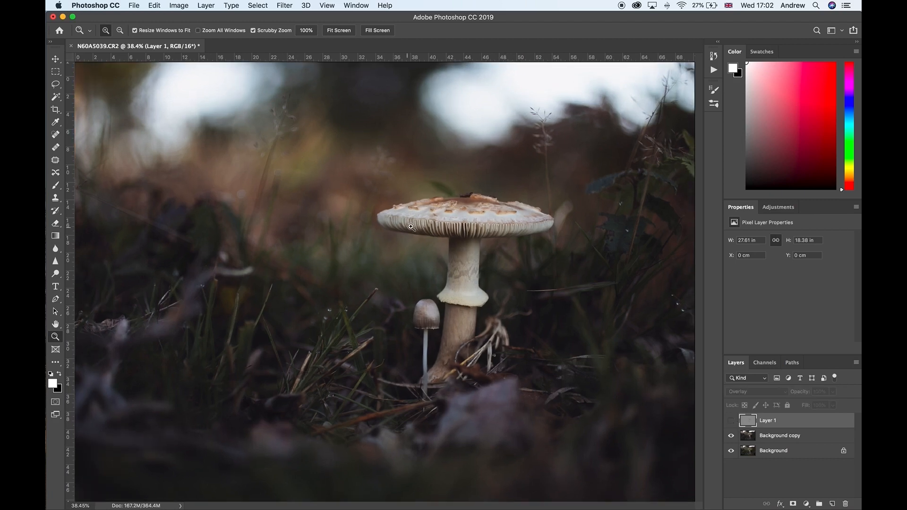
click(408, 218)
click(408, 217)
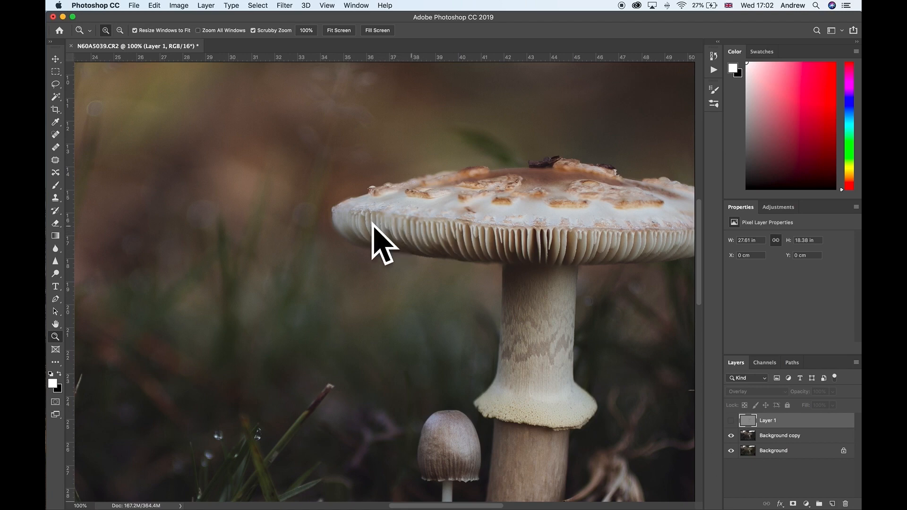
click(732, 421)
click(732, 421)
click(731, 421)
click(731, 422)
click(731, 421)
click(731, 422)
click(731, 421)
click(731, 421)
click(732, 422)
click(731, 421)
click(731, 421)
click(732, 422)
click(732, 421)
click(731, 421)
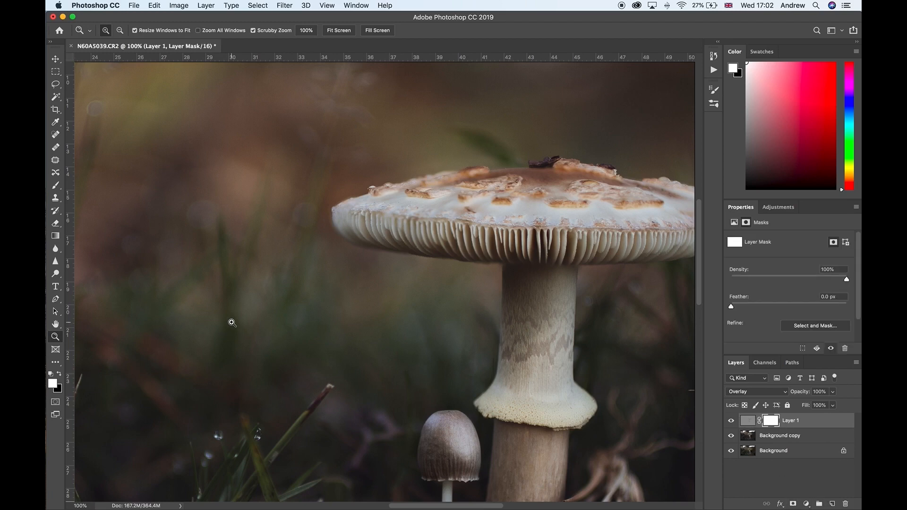
On Layer 1's mask, paint black at 35% brush opacity along the large mushroom's cap edge to soften the dodge and burn.
key(x)
right_click(347, 240)
click(400, 215)
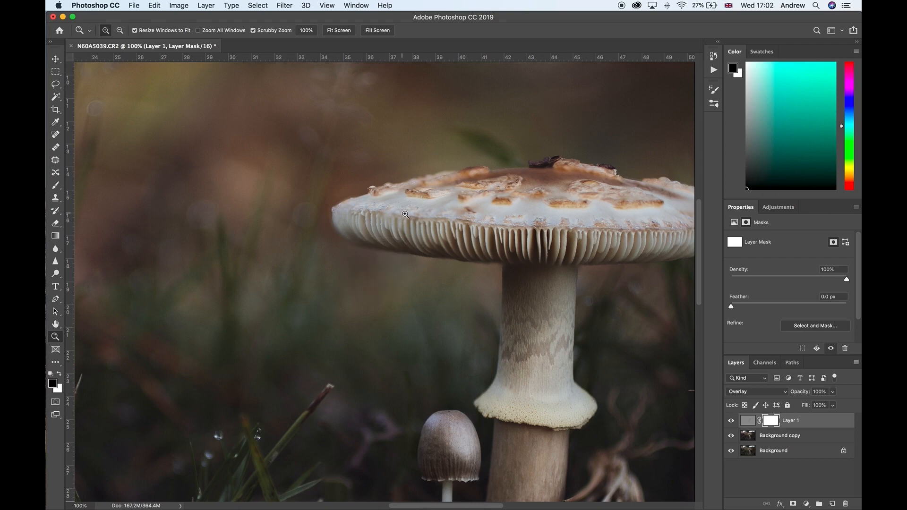
key(b)
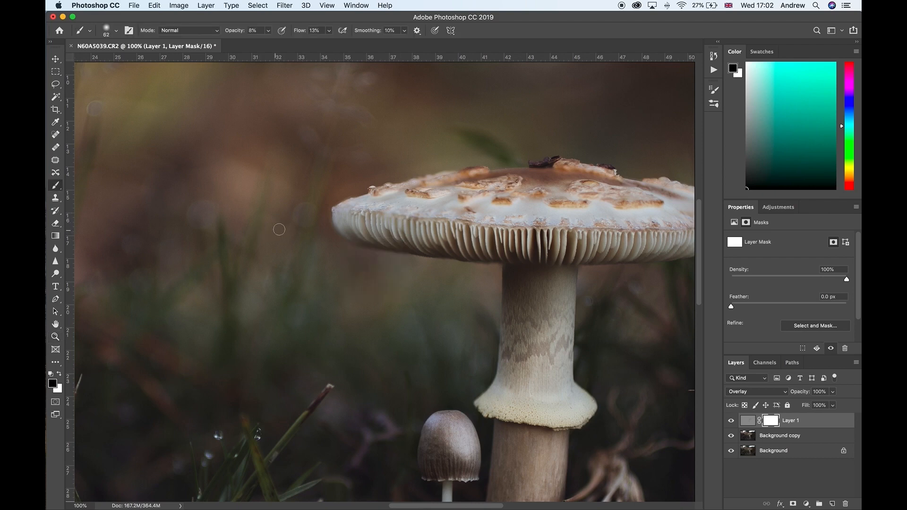
click(267, 31)
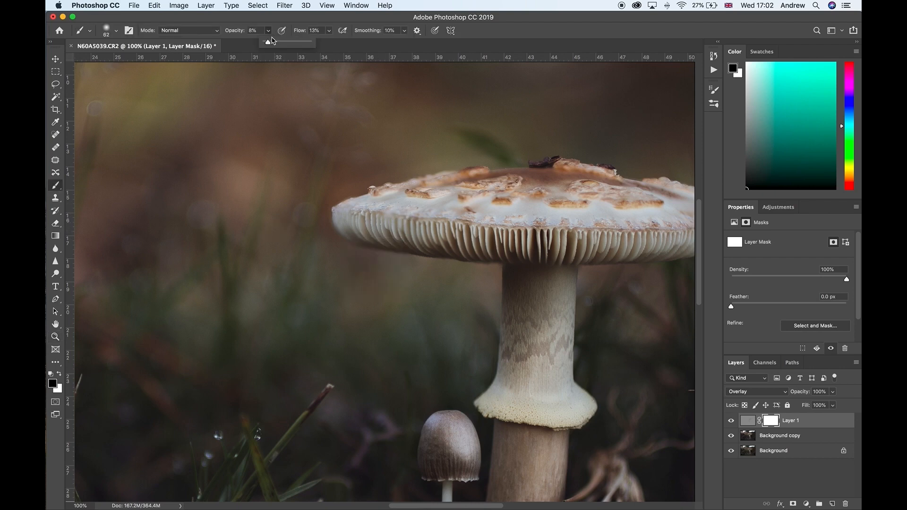
click(280, 42)
click(398, 217)
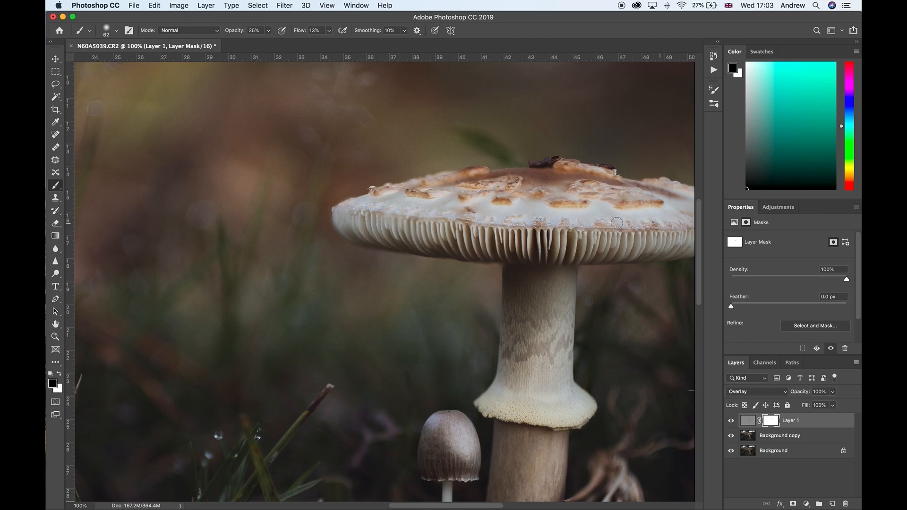
Check the masked cap edge at 100% by toggling Layer 1's visibility.
click(732, 423)
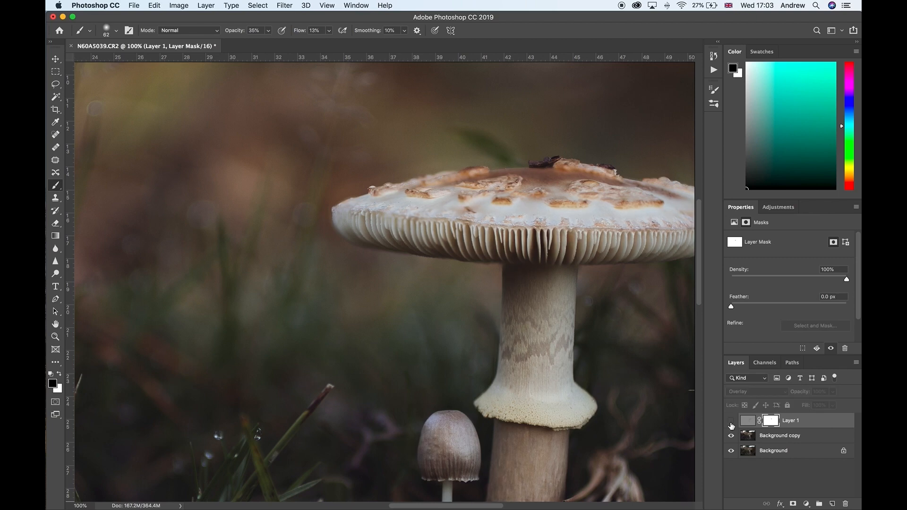
click(732, 423)
click(731, 424)
click(732, 424)
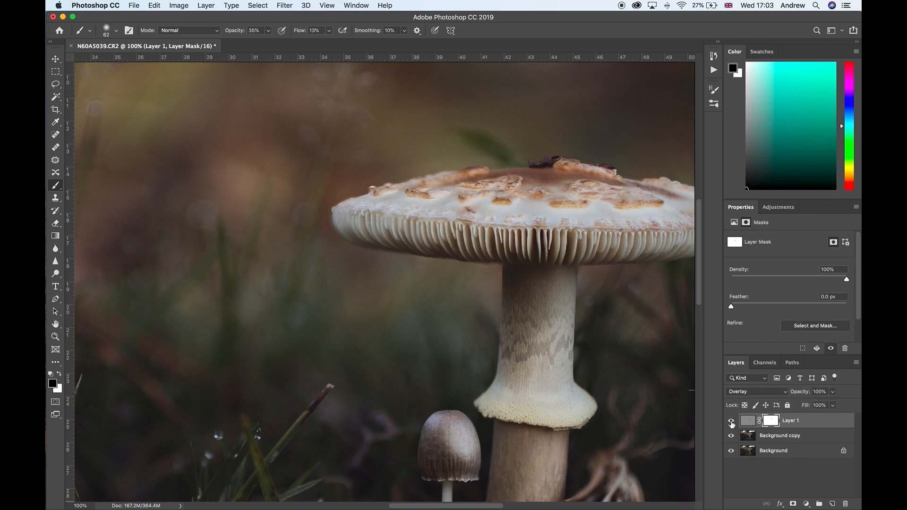
click(732, 424)
click(731, 424)
click(732, 423)
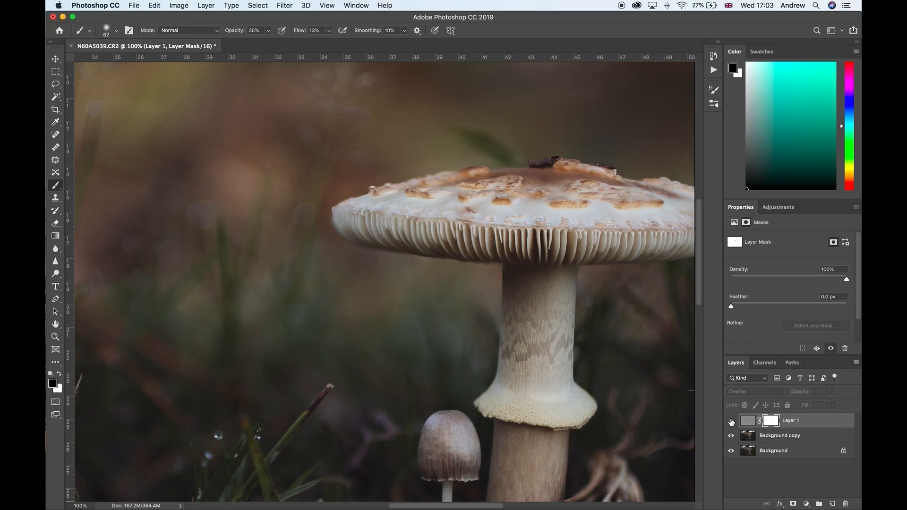
click(732, 423)
click(732, 423)
click(730, 422)
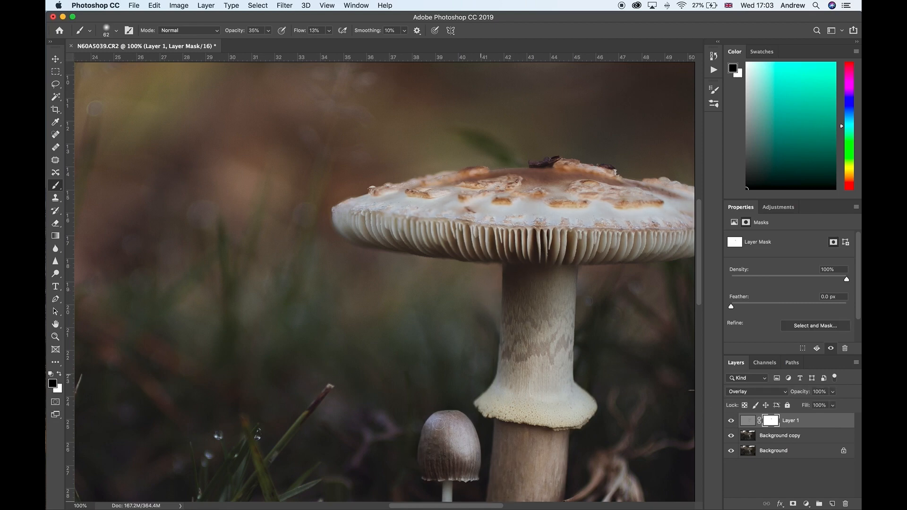
click(731, 421)
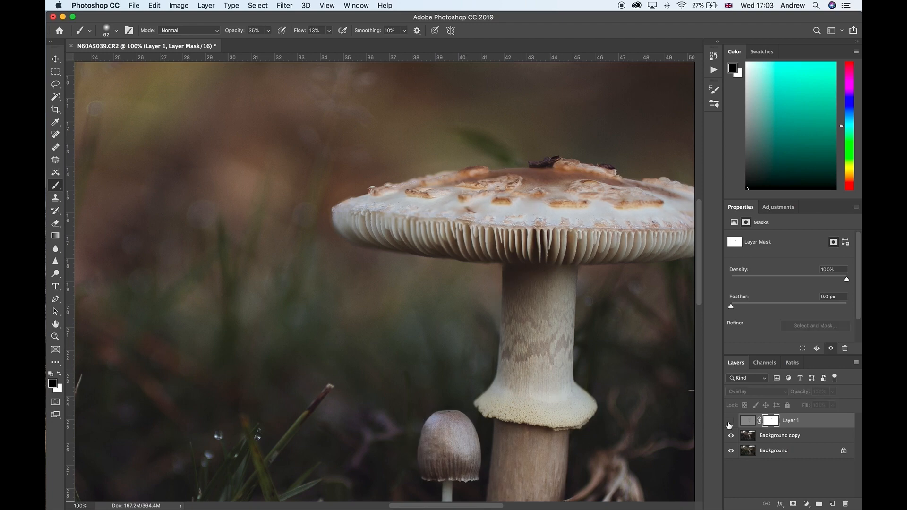
click(731, 421)
click(731, 422)
click(730, 421)
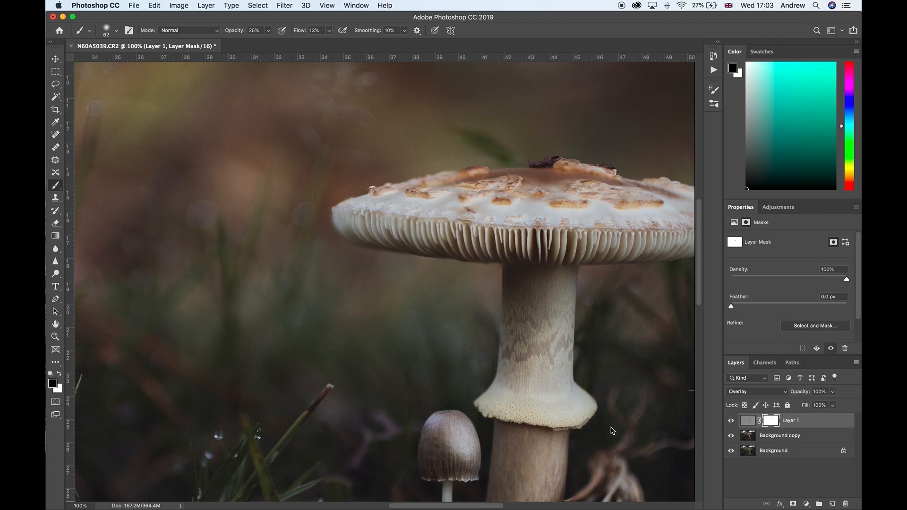
View the small mushroom, then compare the whole photo with the masked Layer 1 hidden and shown.
scroll(425, 236, down, 5)
scroll(425, 236, left, 2)
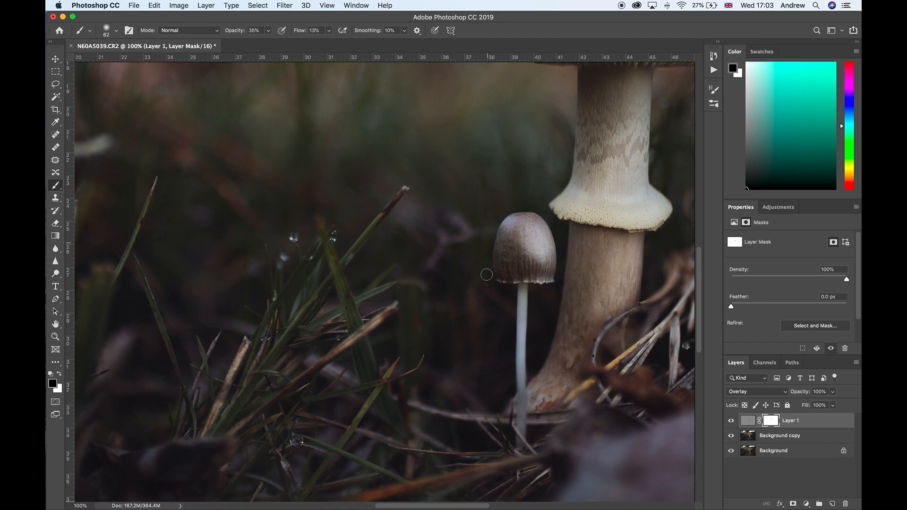
key(z)
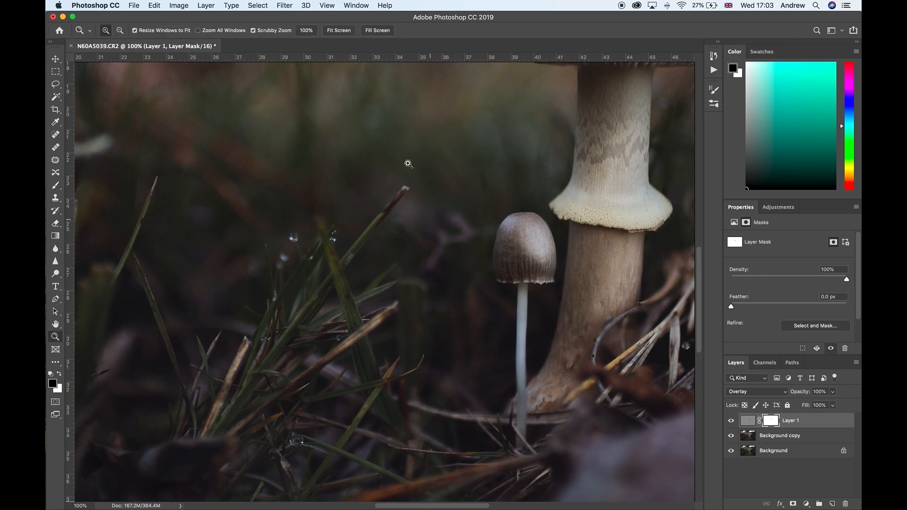
click(340, 30)
click(731, 421)
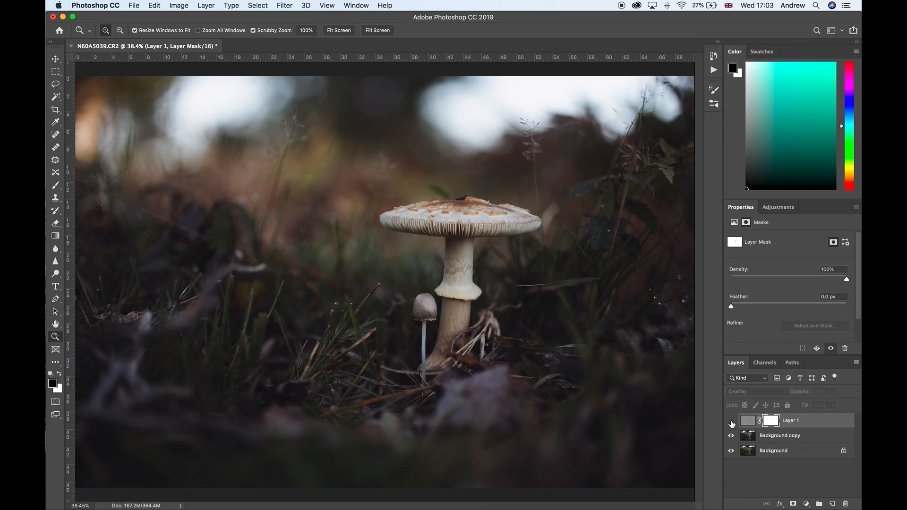
click(731, 421)
click(731, 422)
click(731, 422)
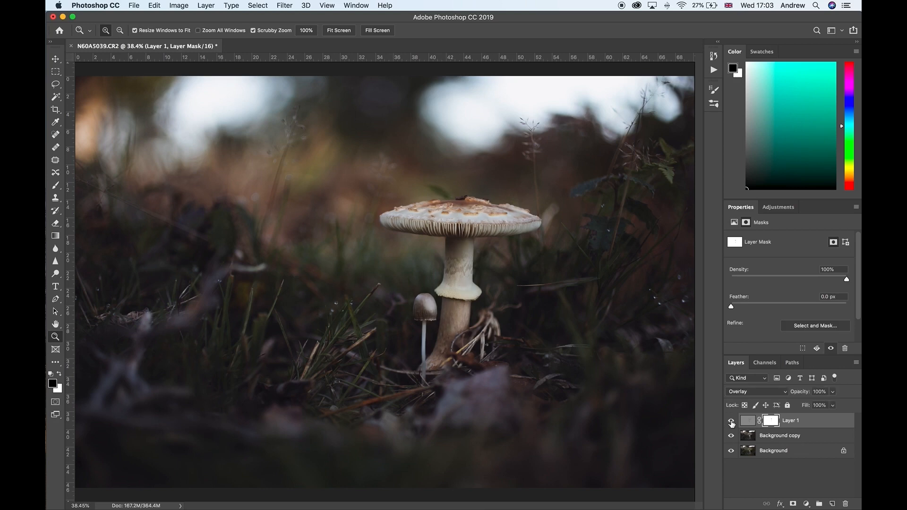
click(731, 422)
click(731, 421)
click(731, 421)
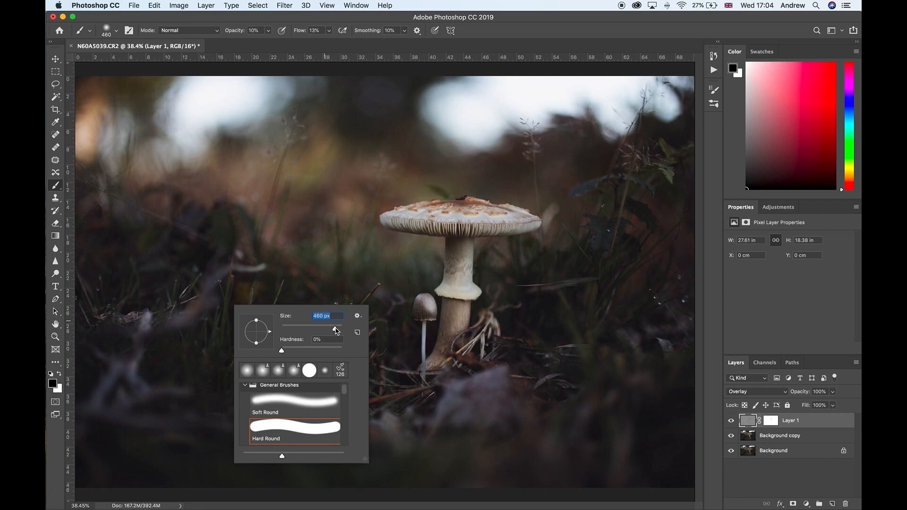
Enlarge the brush to 1040 px for broad dodge and burn strokes on Layer 1.
click(563, 19)
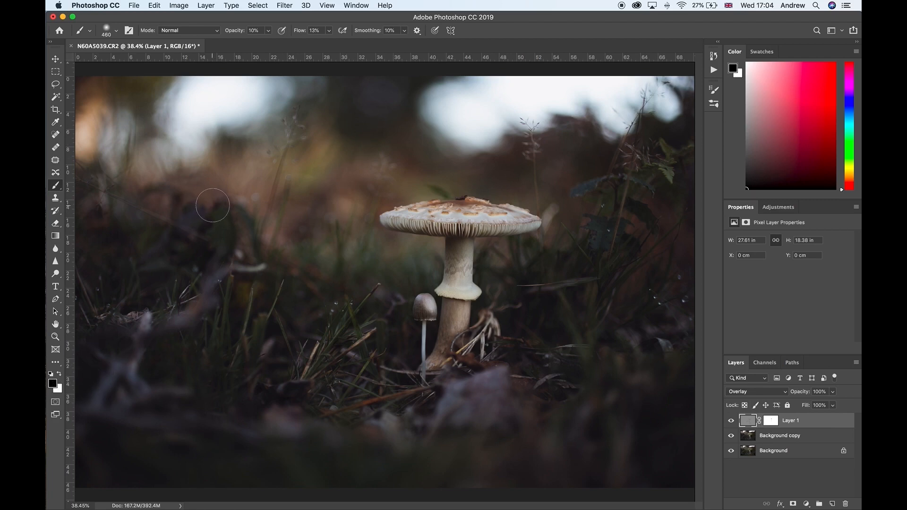
right_click(215, 208)
click(319, 230)
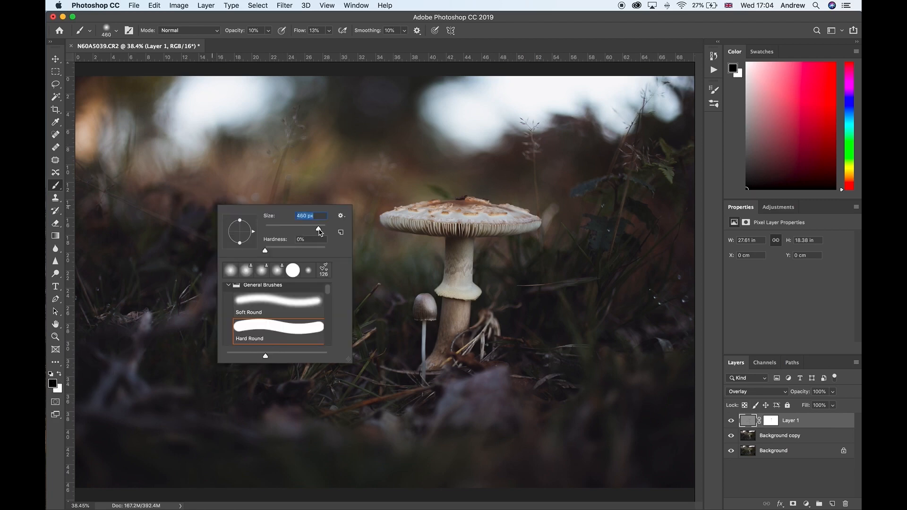
drag(321, 230, 321, 230)
click(499, 31)
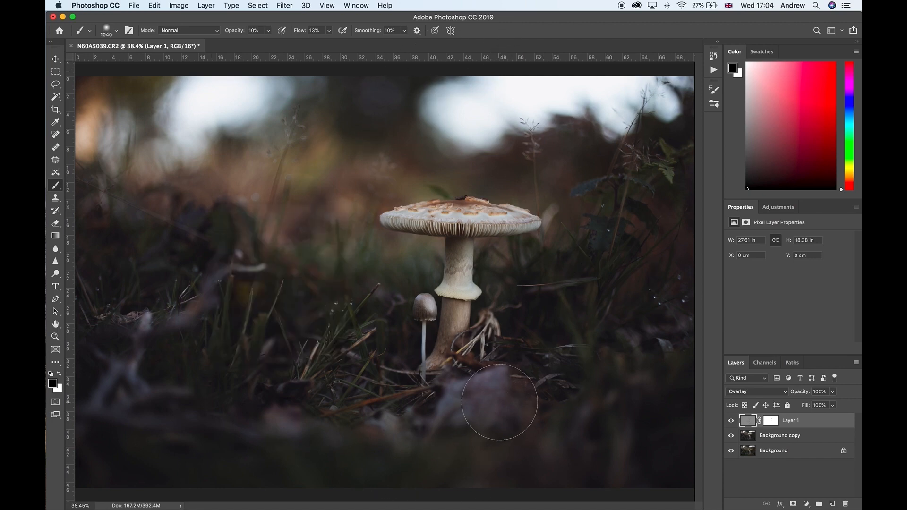
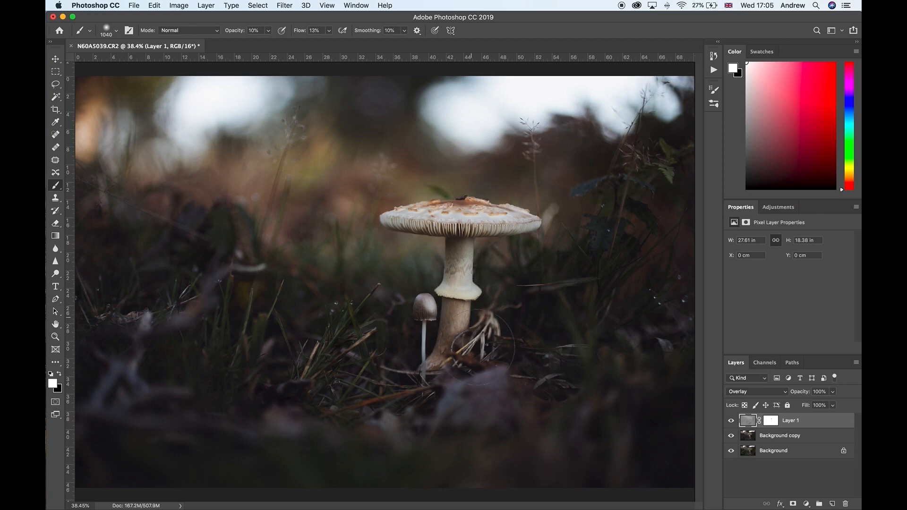
Compare the finished edit with the original by showing only the Background layer, then restore all layers.
alt+click(731, 451)
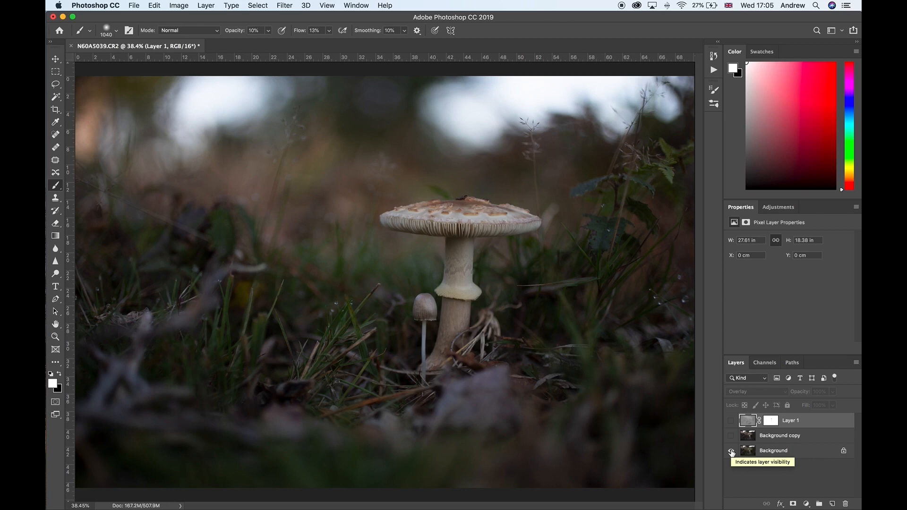
alt+click(731, 451)
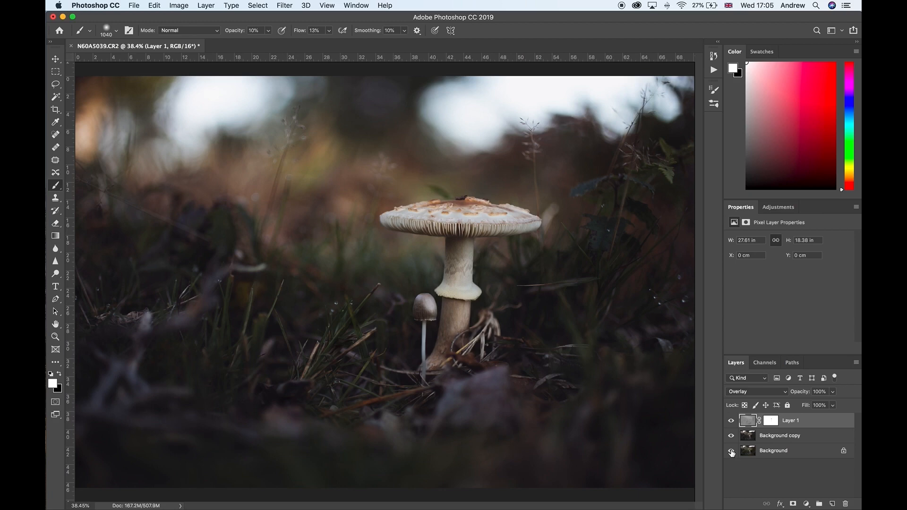
Compare the dodged and burned edit with the original by repeatedly isolating the Background layer and restoring all layers.
alt+click(731, 451)
alt+click(731, 452)
alt+click(731, 452)
alt+click(732, 451)
alt+click(731, 451)
alt+click(731, 451)
alt+click(731, 452)
alt+click(731, 452)
Save the layered file, switch to Lightroom Classic and open N60A5032-Edit.tif in Develop.
key(super+s)
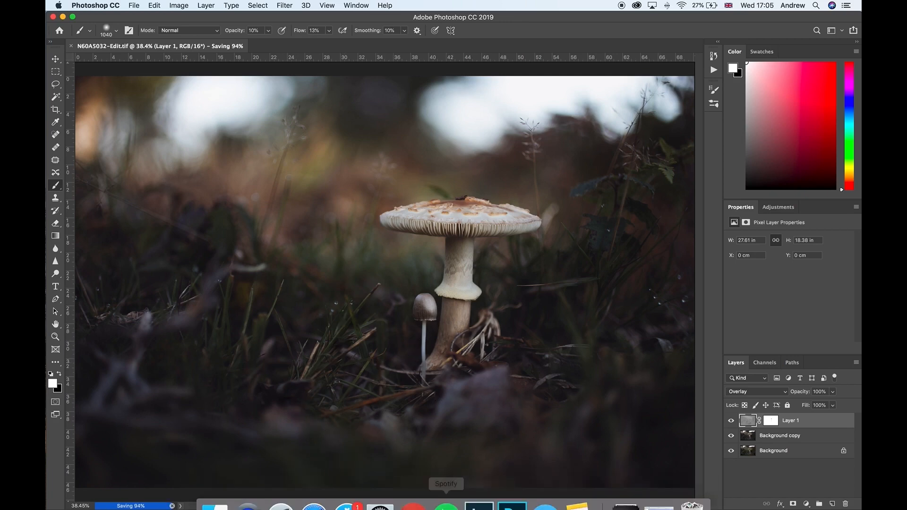
click(479, 489)
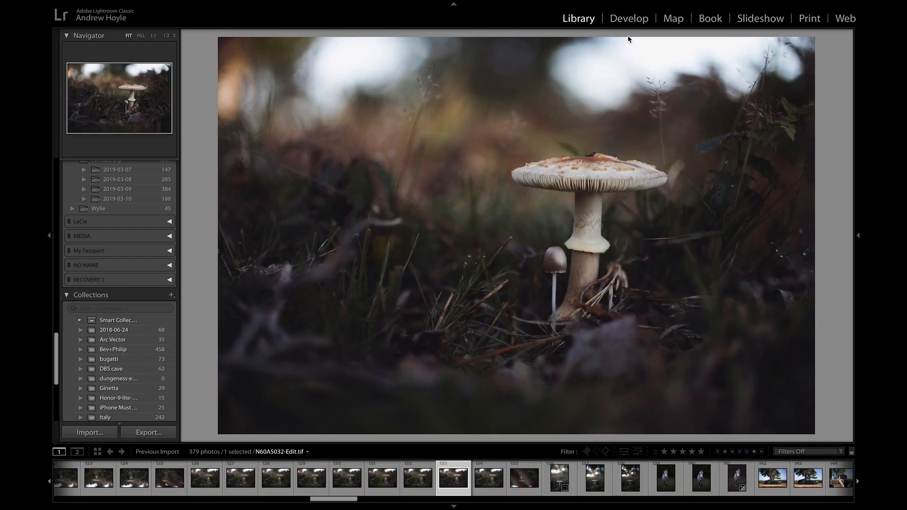
click(628, 20)
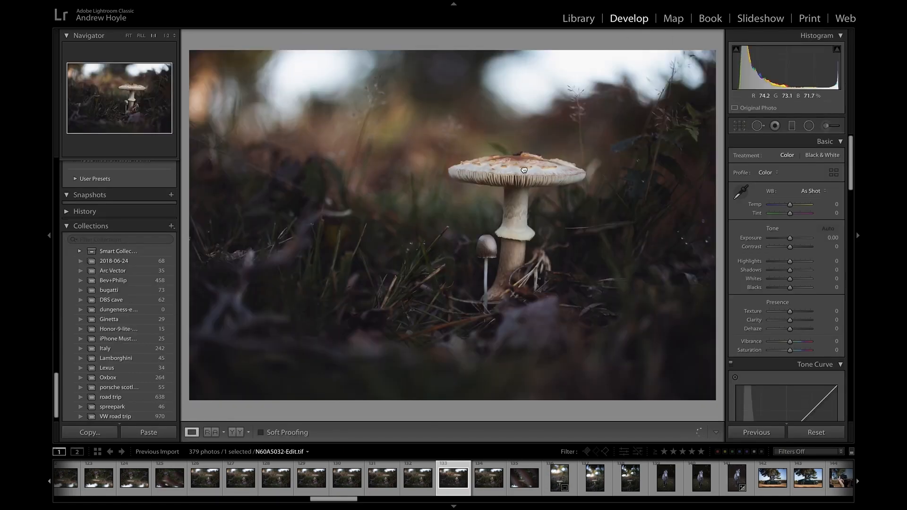
Paint an adjustment brush with Highlights −16 over the white areas of the mushroom cap and fine-tune its Highlights.
click(524, 170)
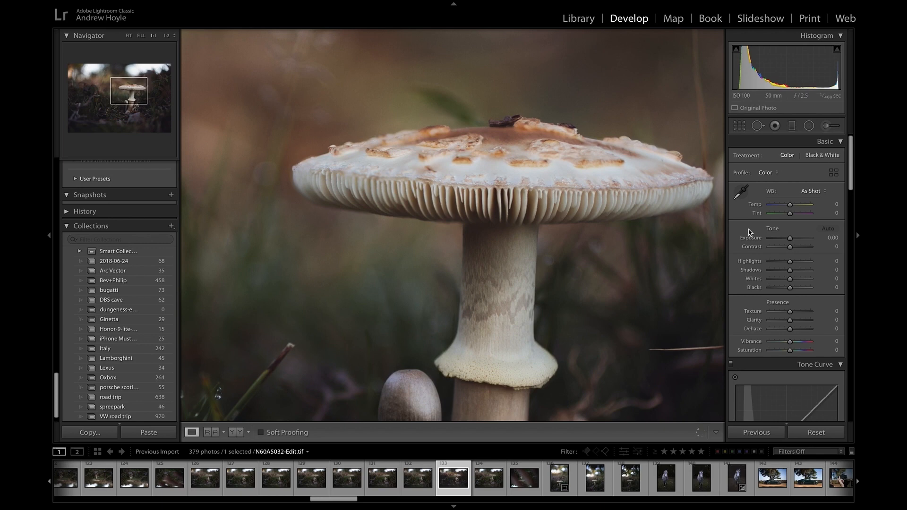
click(830, 126)
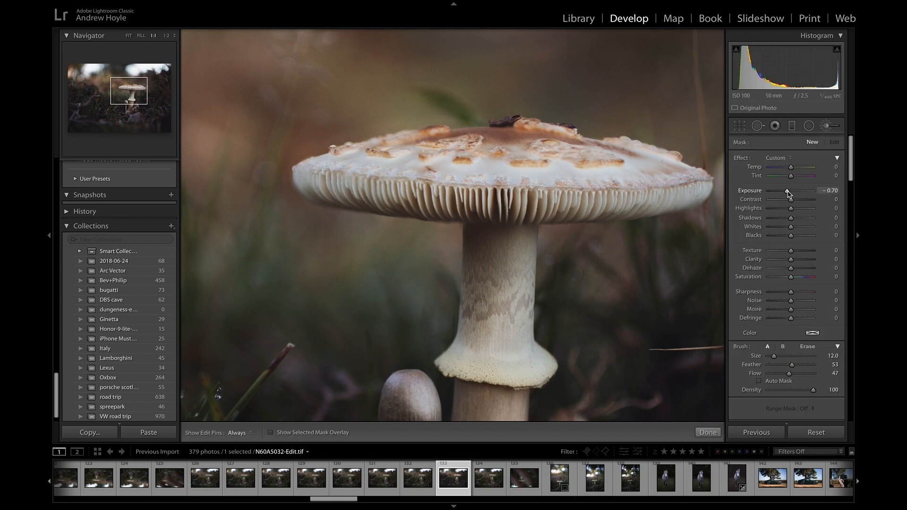
drag(790, 209, 788, 211)
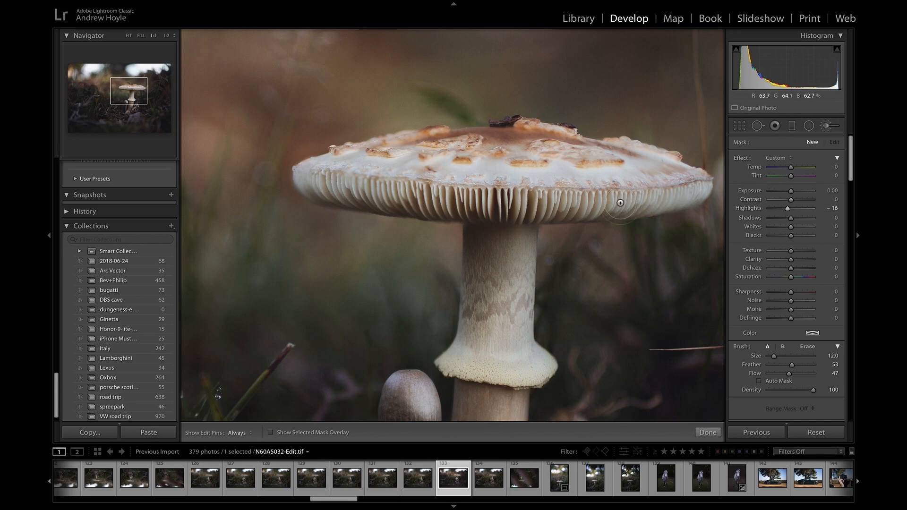
key(h)
mouse_move(656, 175)
mouse_down()
mouse_move(479, 162)
mouse_move(675, 190)
mouse_up()
drag(469, 168, 650, 177)
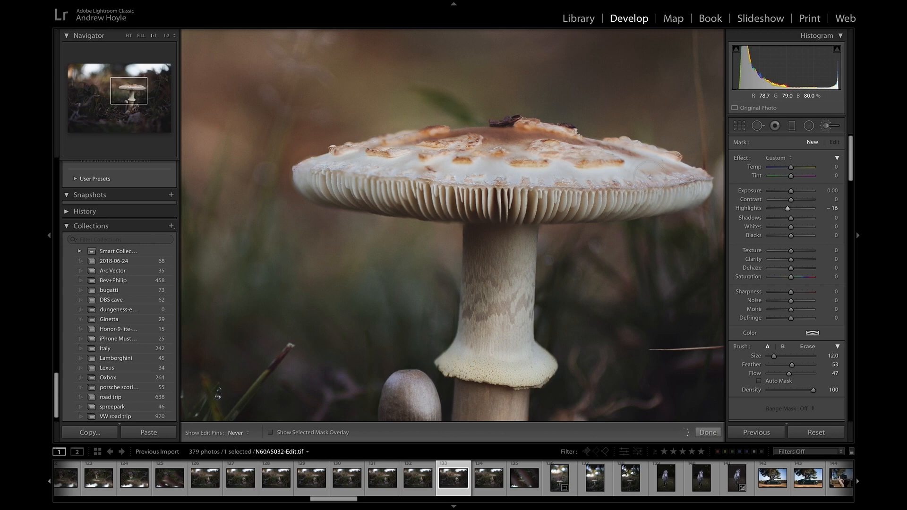
key(h)
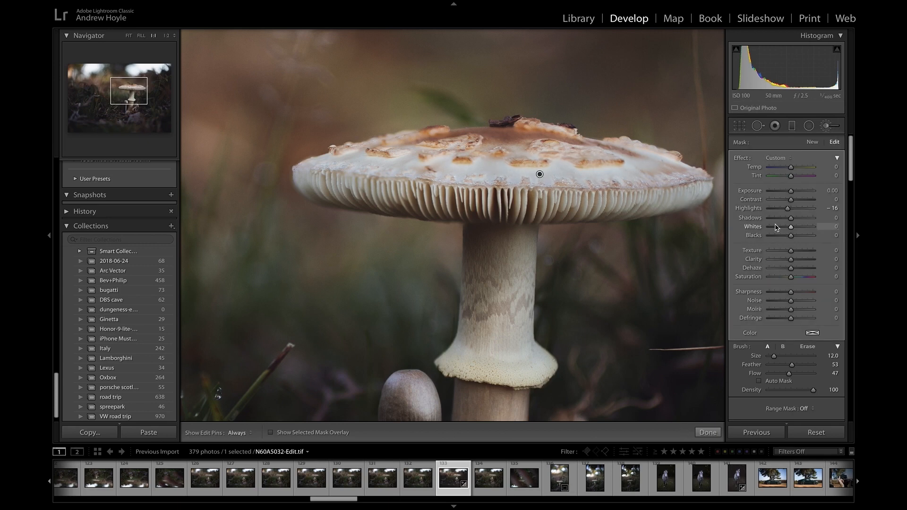
mouse_move(788, 211)
mouse_down()
mouse_move(769, 212)
mouse_move(787, 216)
mouse_up()
click(823, 125)
click(539, 231)
Darken and warm the whole photo slightly with Shadows −20, Temp +3 and Tint +4.
drag(790, 270, 788, 275)
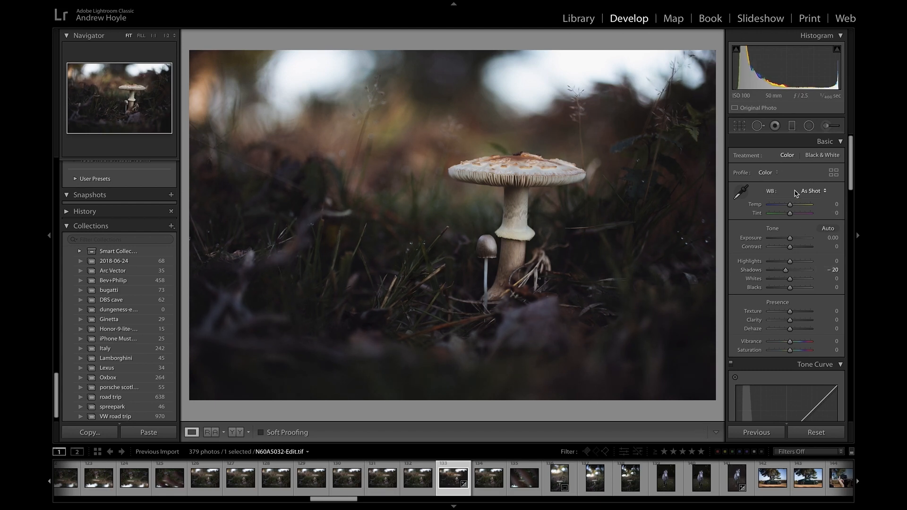
drag(789, 204, 791, 204)
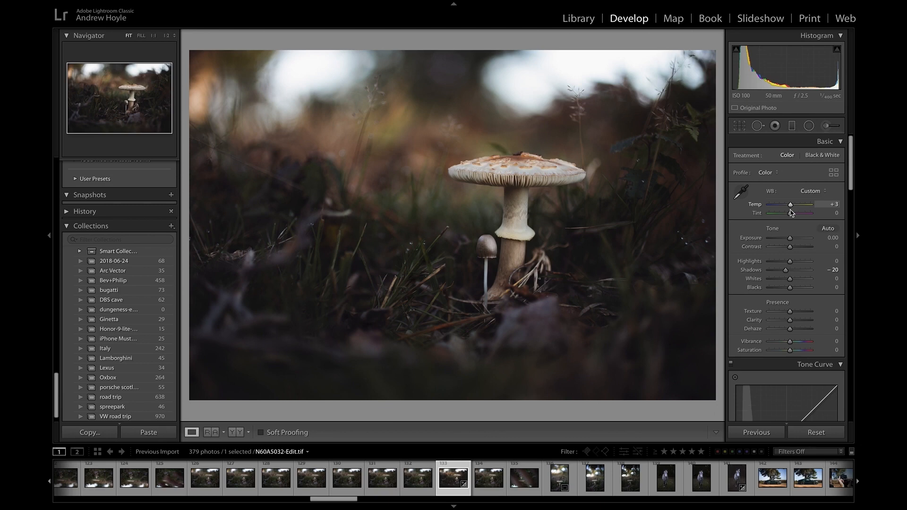
drag(791, 213, 793, 216)
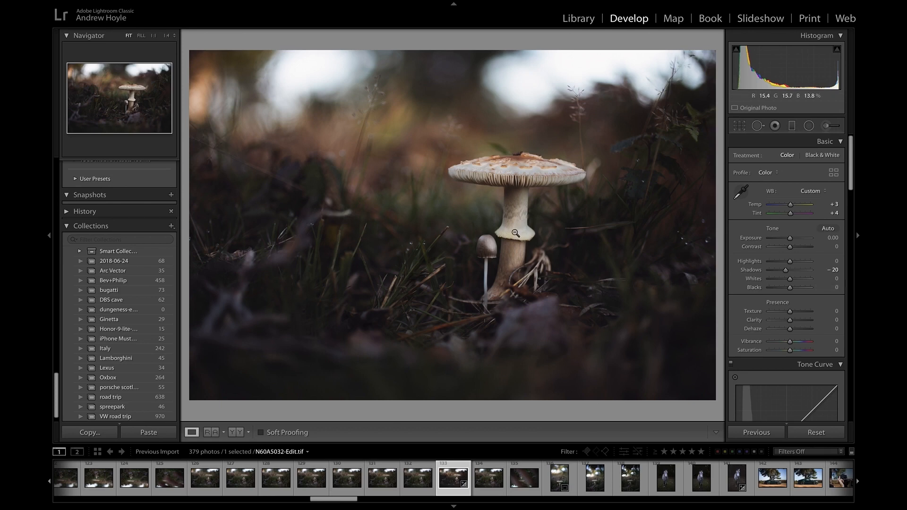
Add a large inverted radial filter at the photo's upper-left corner with Feather 100, Exposure 2.51 and Temp 33.
click(809, 125)
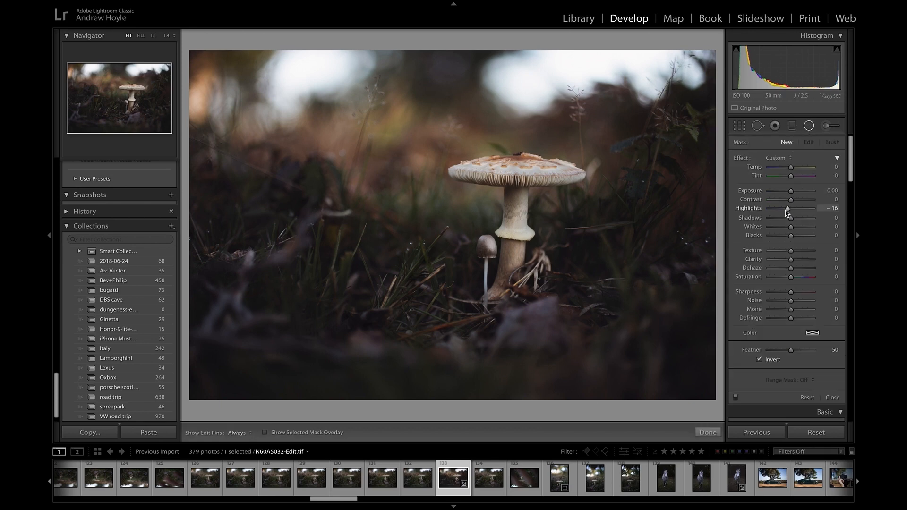
double_click(749, 208)
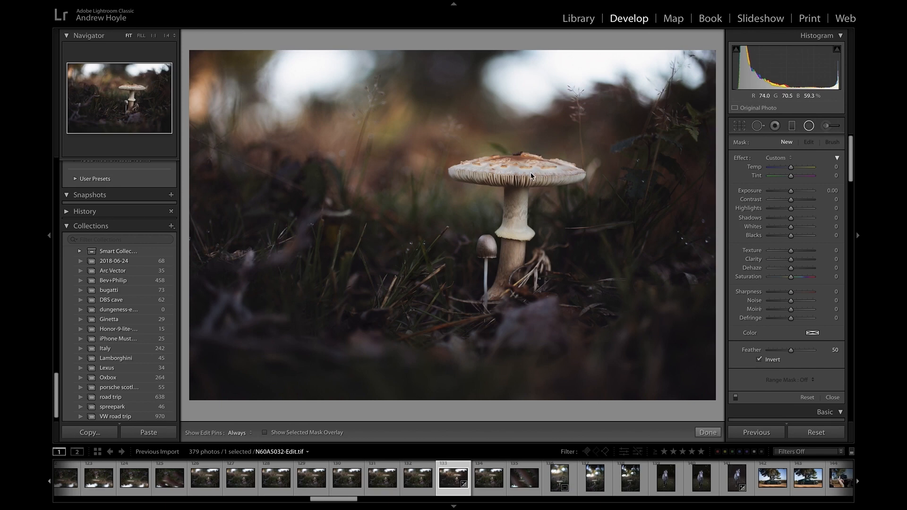
drag(204, 68, 551, 281)
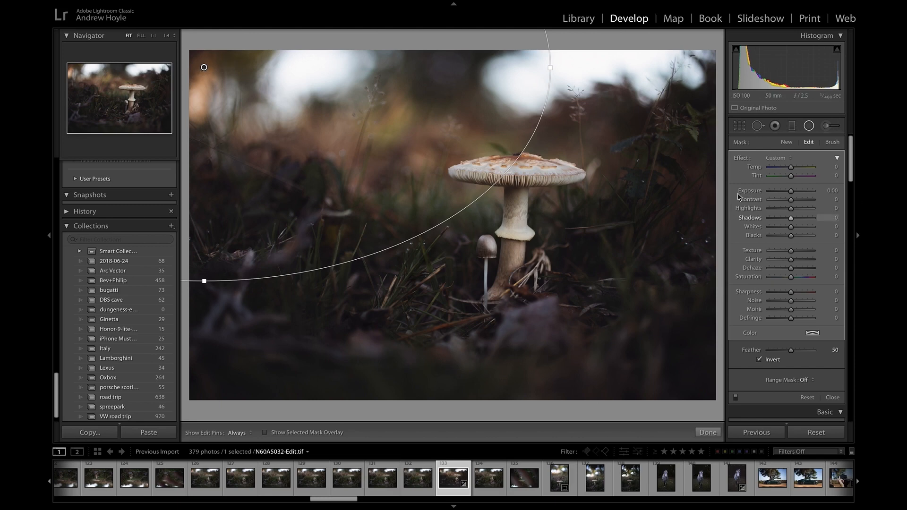
drag(792, 355, 830, 358)
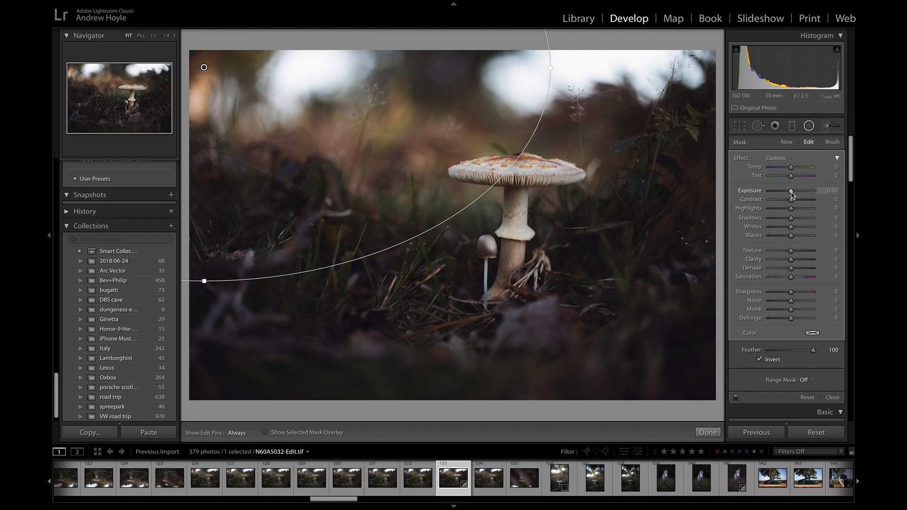
drag(791, 191, 800, 172)
drag(203, 67, 226, 59)
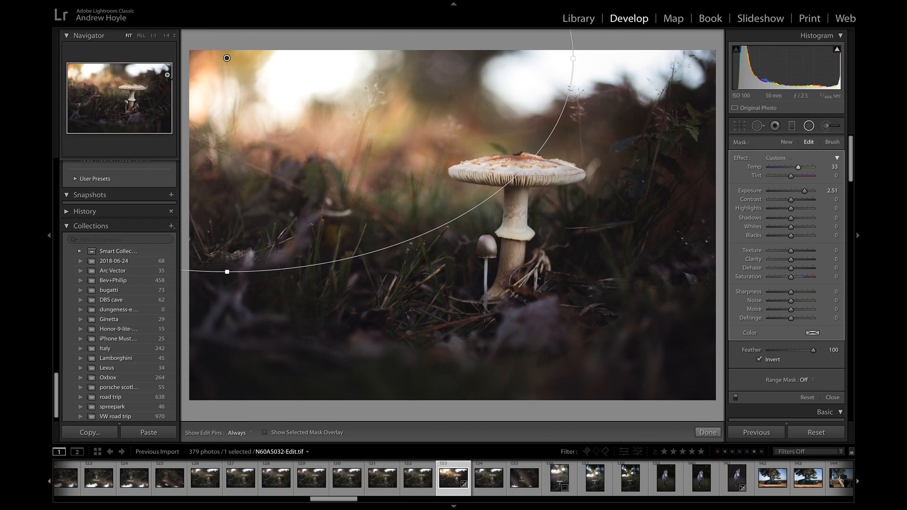
Move the radial glow beyond the photo's upper-right edge, raise its Exposure to 3.03 and Highlights to 1, and widen it slightly.
drag(227, 58, 760, 69)
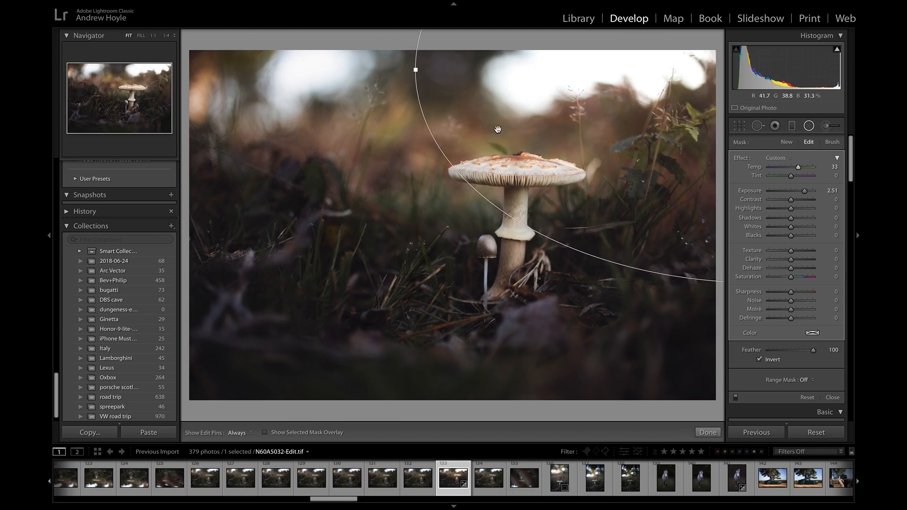
drag(791, 208, 809, 195)
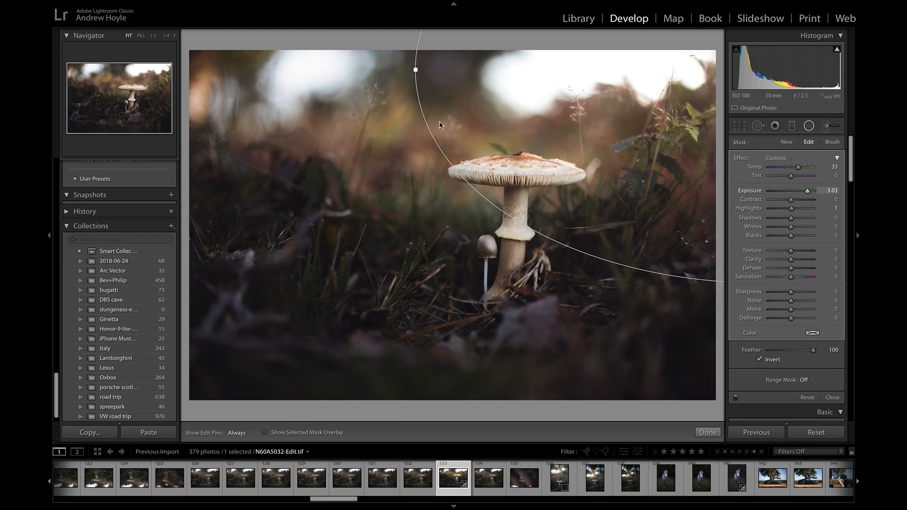
mouse_move(416, 70)
mouse_down()
mouse_move(375, 70)
mouse_move(410, 74)
mouse_up()
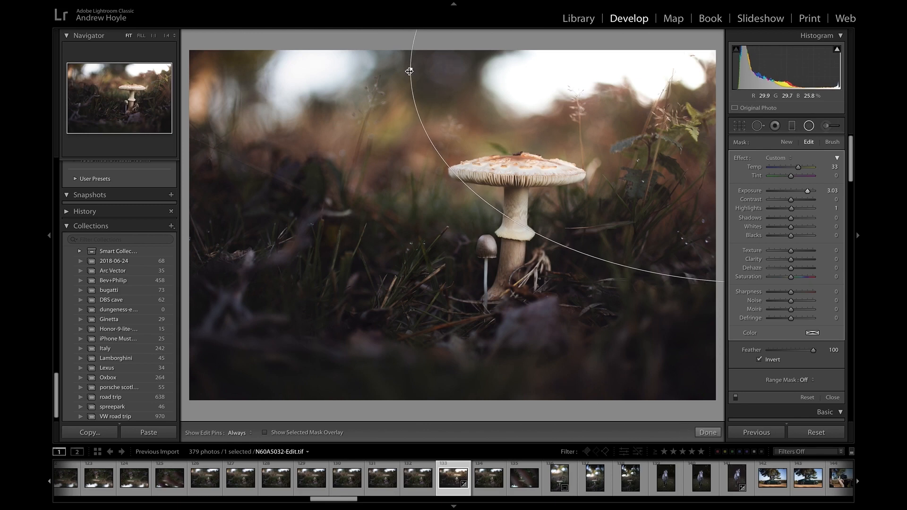
click(809, 126)
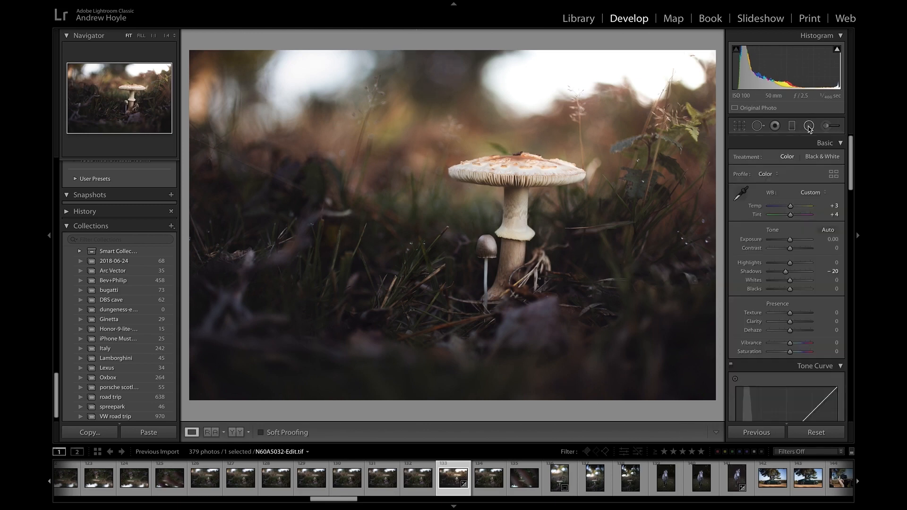
Compare the whole photo with the radial filter switched off and on.
click(809, 126)
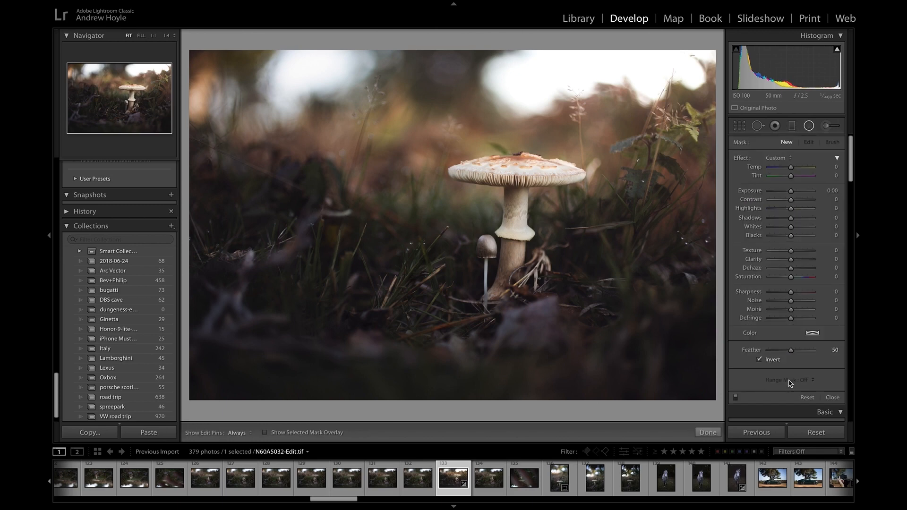
click(735, 397)
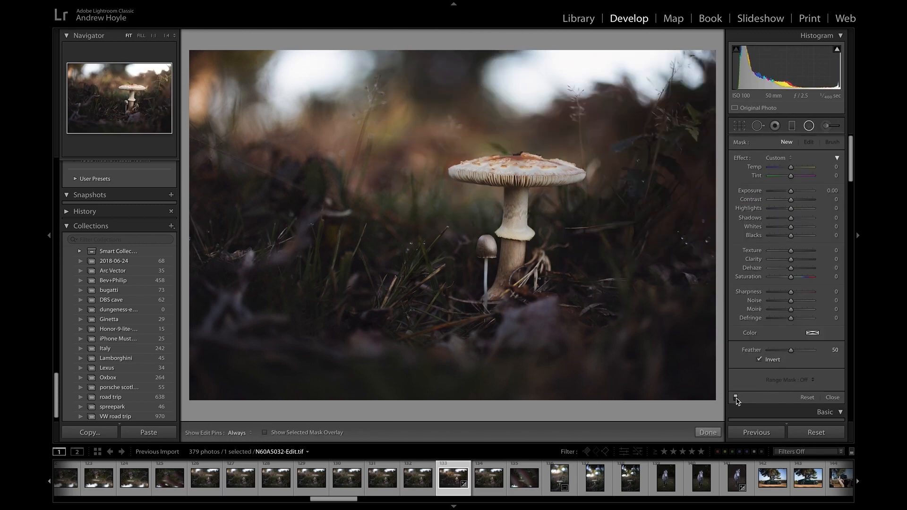
click(735, 397)
click(735, 398)
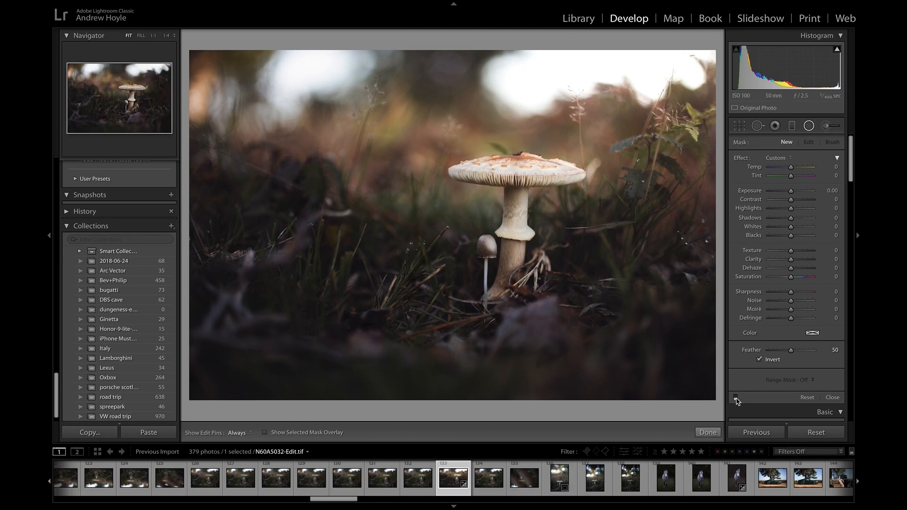
click(735, 397)
click(736, 397)
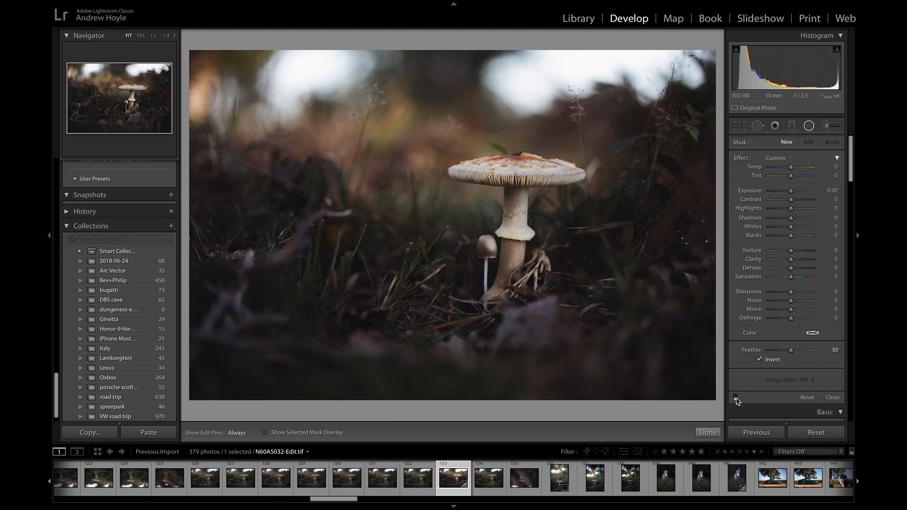
click(735, 398)
click(736, 397)
click(736, 397)
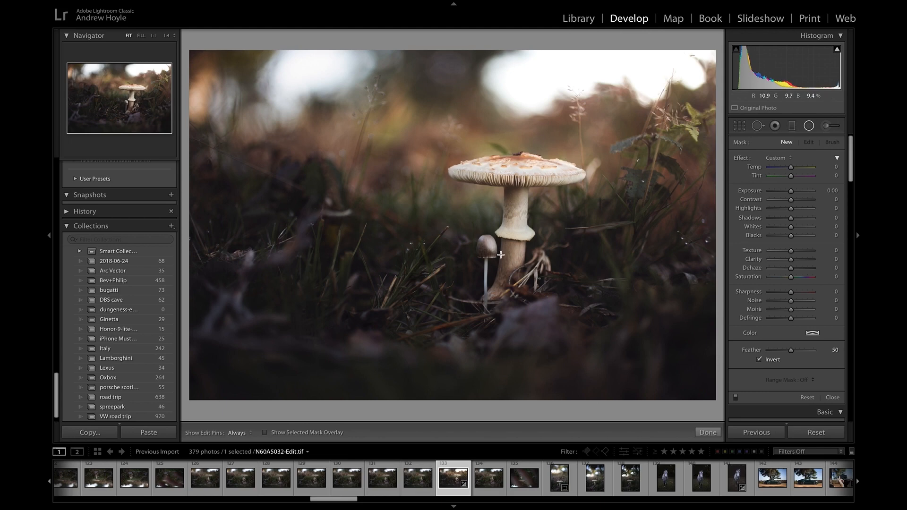
click(735, 398)
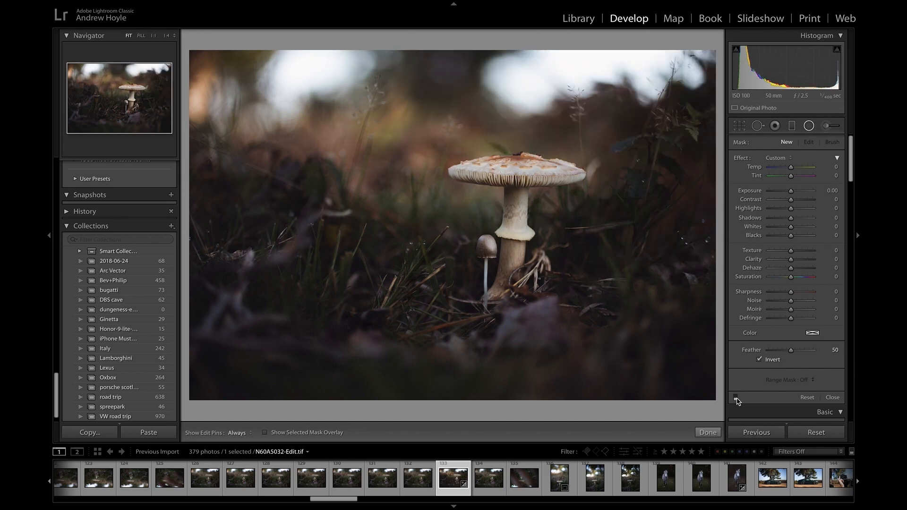
click(736, 397)
click(736, 397)
click(736, 397)
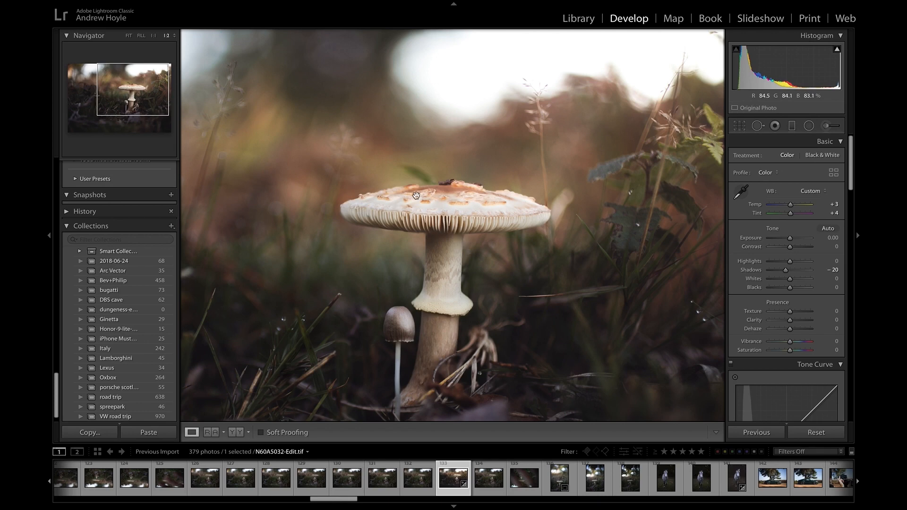
Paint a new adjustment brush with Highlights −24 over the bright mushroom cap.
click(828, 126)
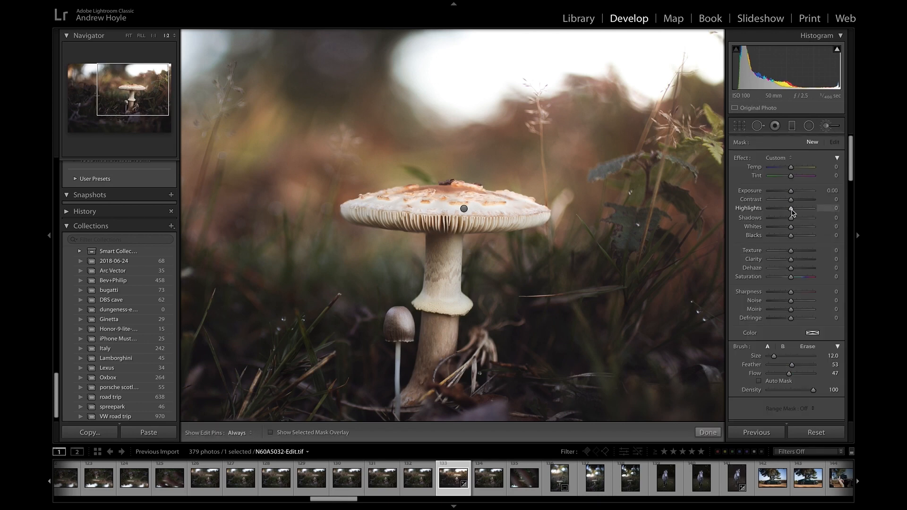
drag(791, 208, 789, 213)
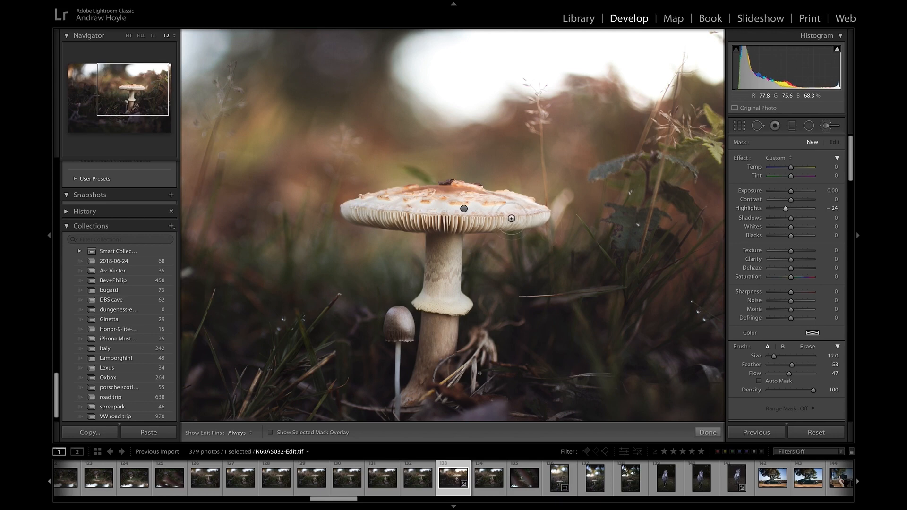
key(h)
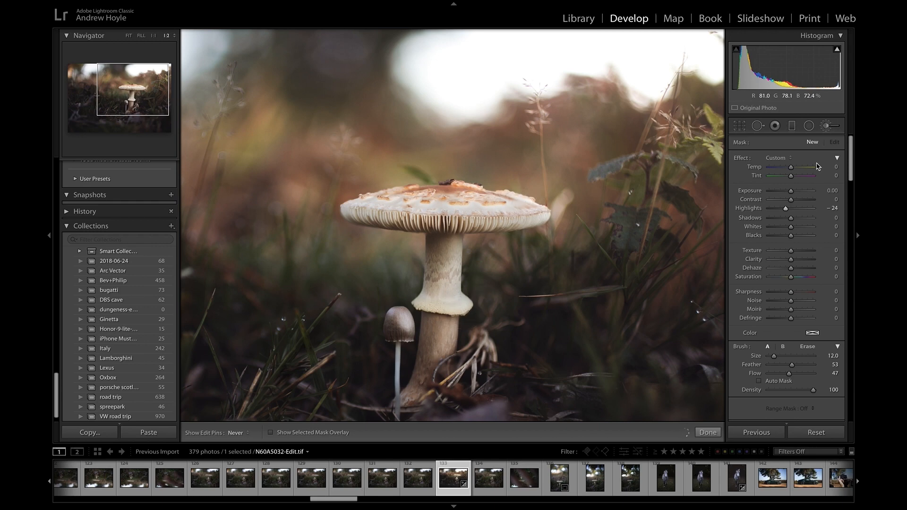
click(826, 126)
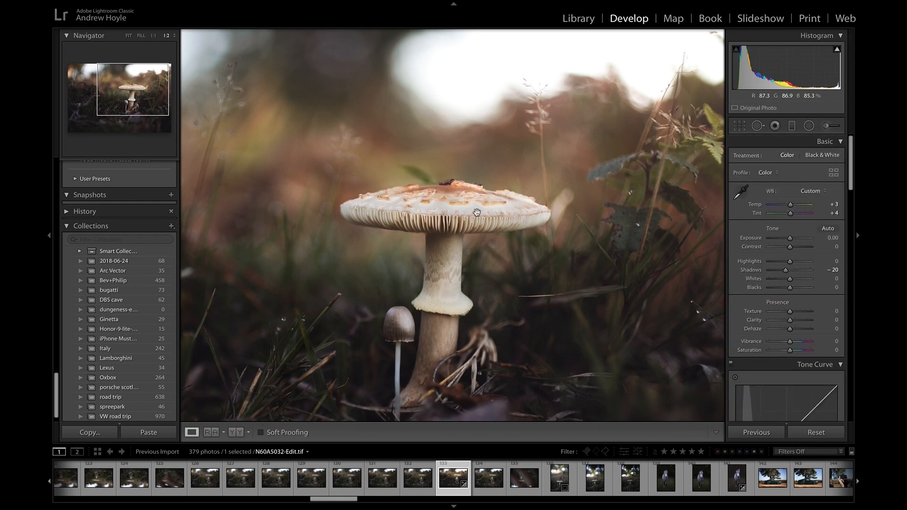
Check the radial glow around the mushroom up close by toggling the filter off and on, and return to the full photo.
click(809, 125)
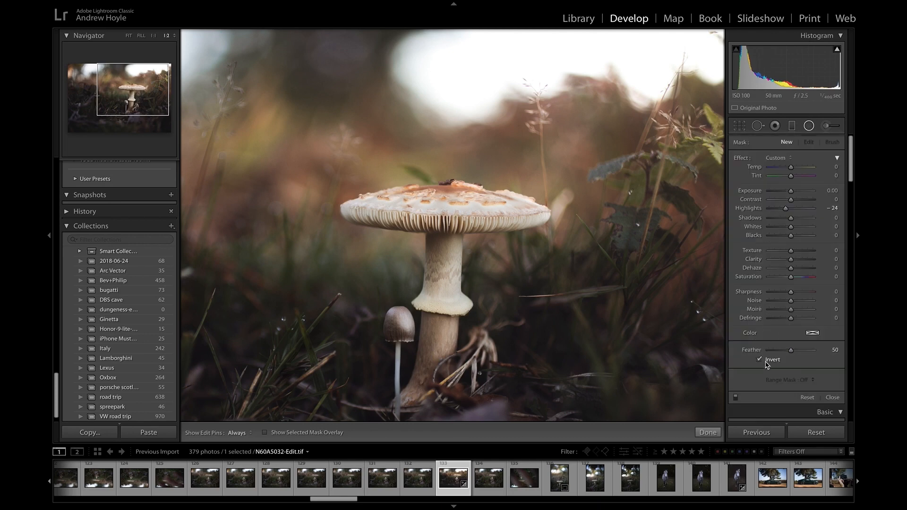
click(735, 397)
click(735, 397)
click(735, 398)
click(736, 397)
click(735, 398)
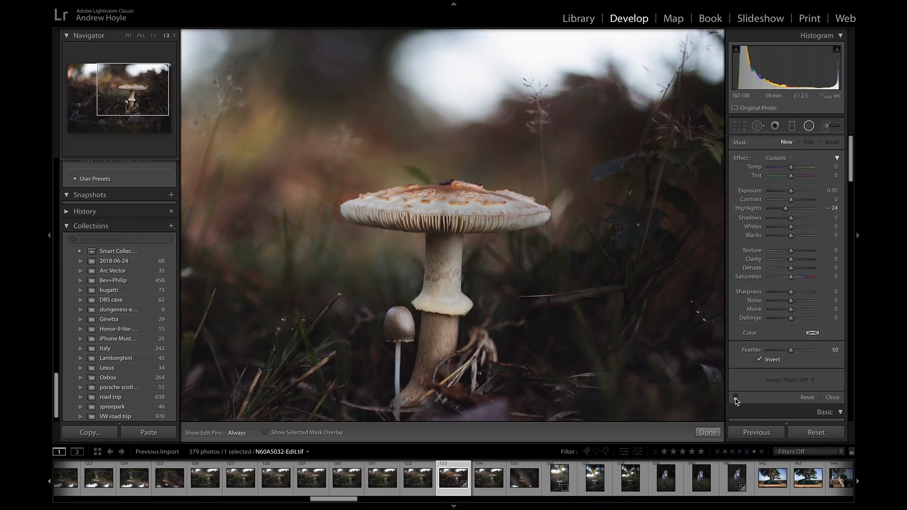
click(735, 398)
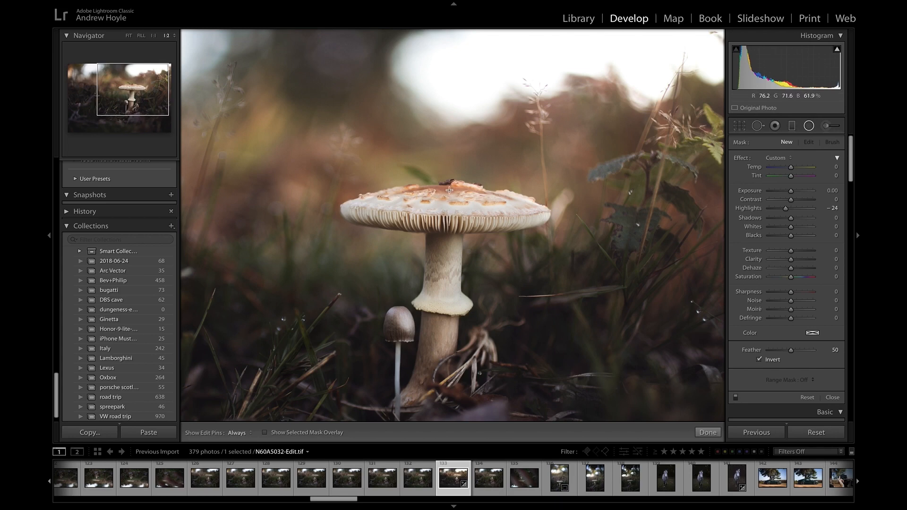
click(810, 126)
click(424, 203)
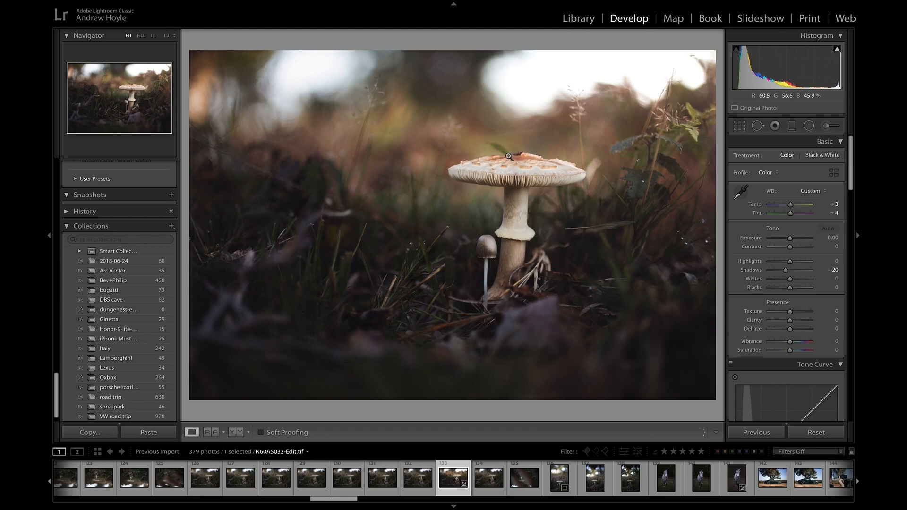
Compare the finished N60A5032-Edit.tif with the unedited raw frame N60A5038.CR2, and return to the edited photo.
key(Right)
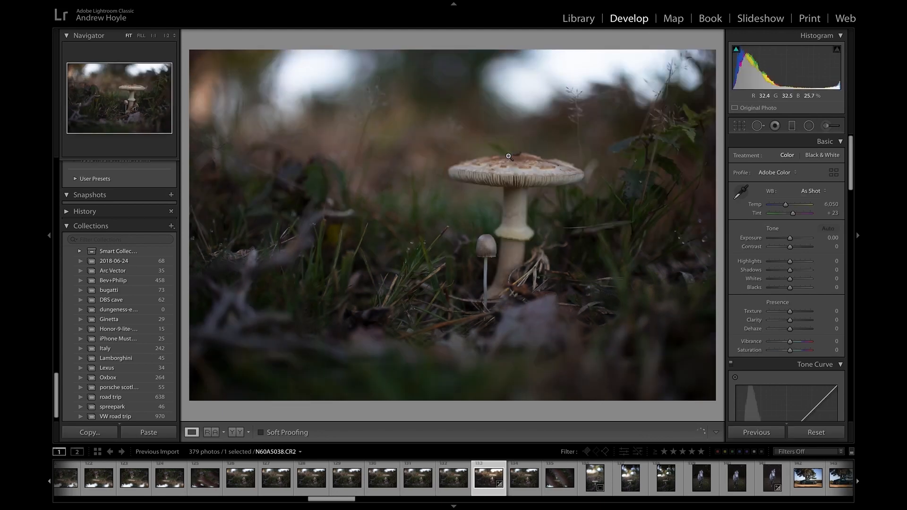
key(Left)
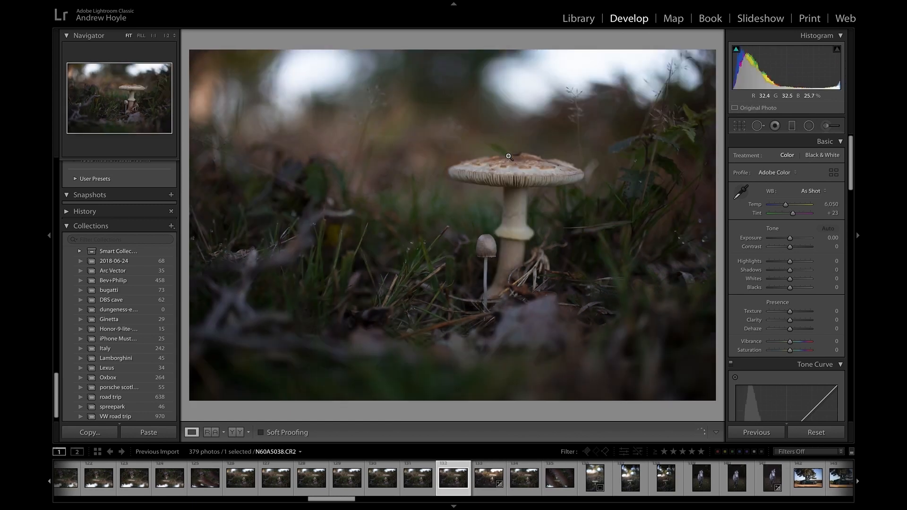
key(Right)
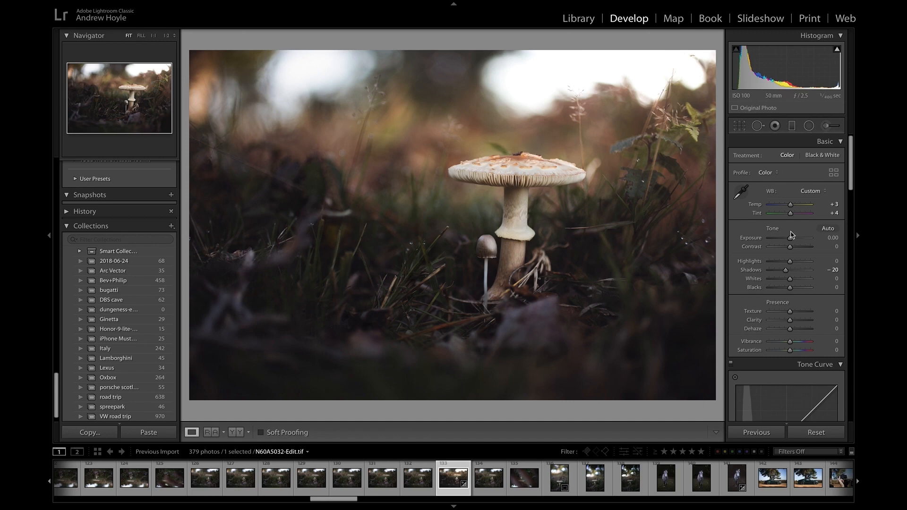
Review the radial filter's contribution to the finished photo by switching its effect off and on, and leave the Radial Filter tool.
click(808, 126)
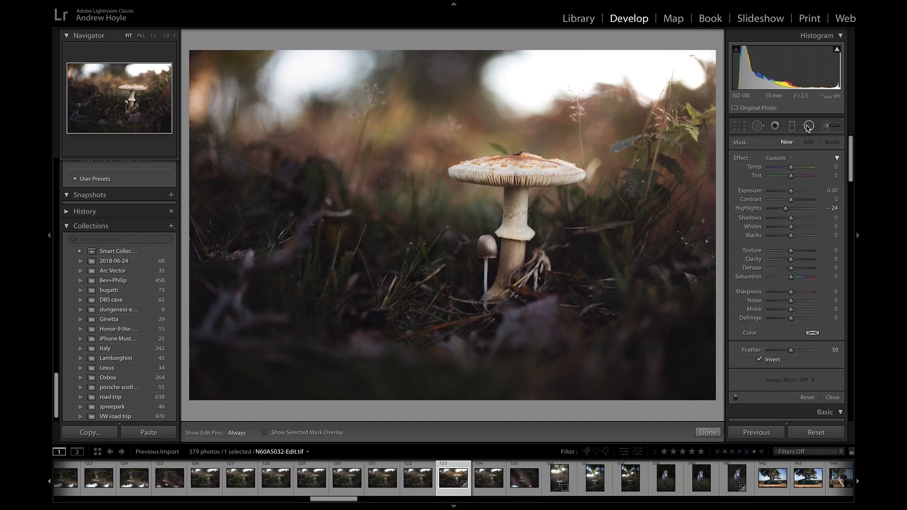
click(808, 126)
click(808, 126)
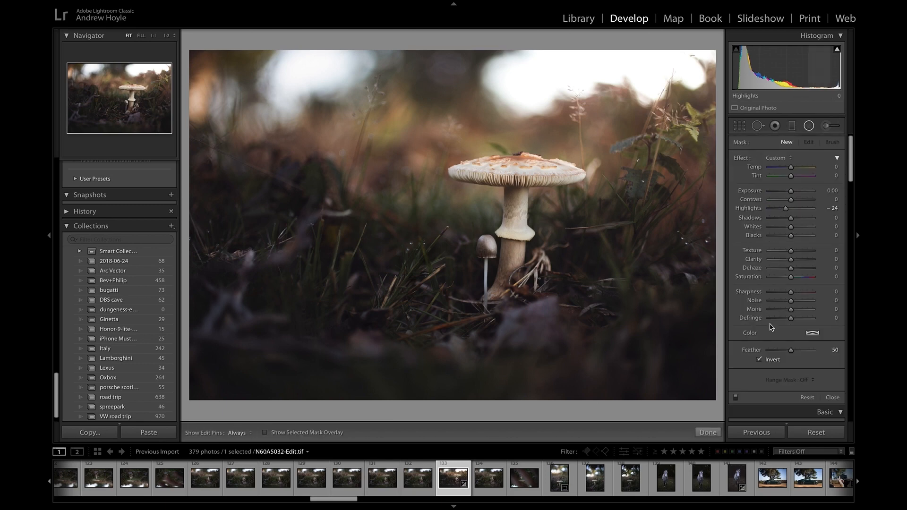
click(736, 398)
click(736, 398)
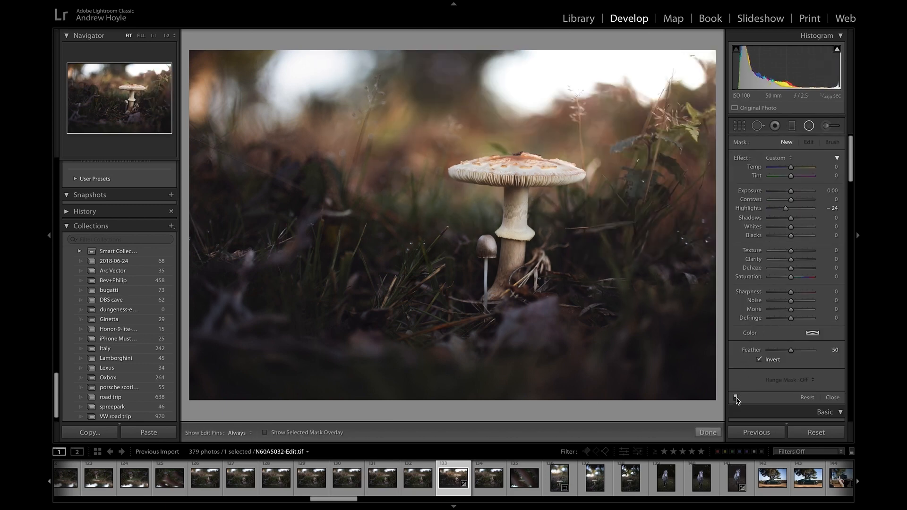
click(808, 125)
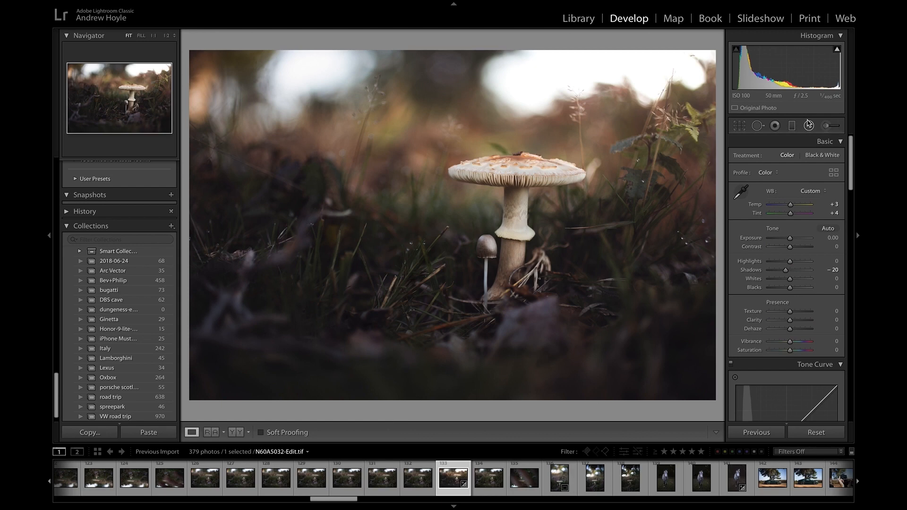